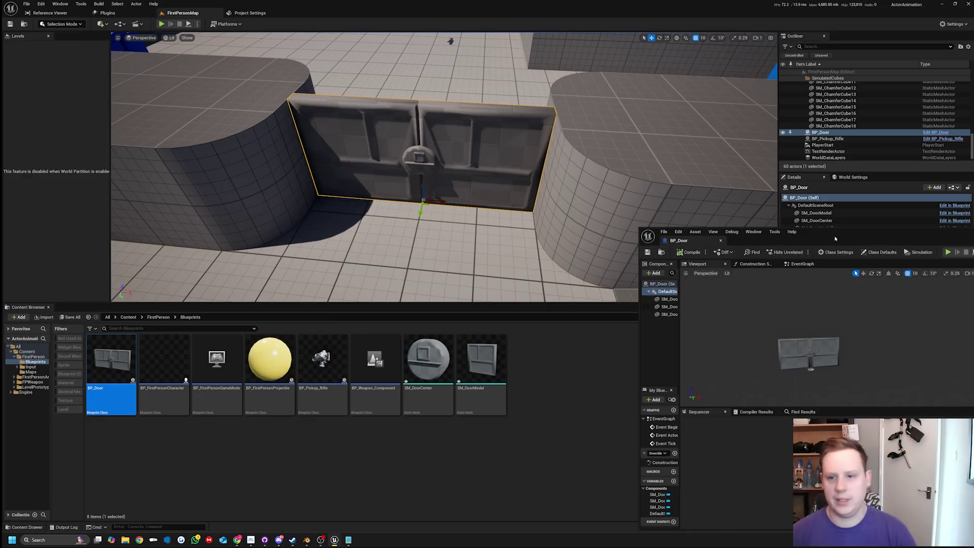
# Maximize the BP_Door blueprint editor and dock it as a tab alongside the other editor tabs in the main window
pyautogui.moveTo(850, 233); pyautogui.dragTo(745, 146)
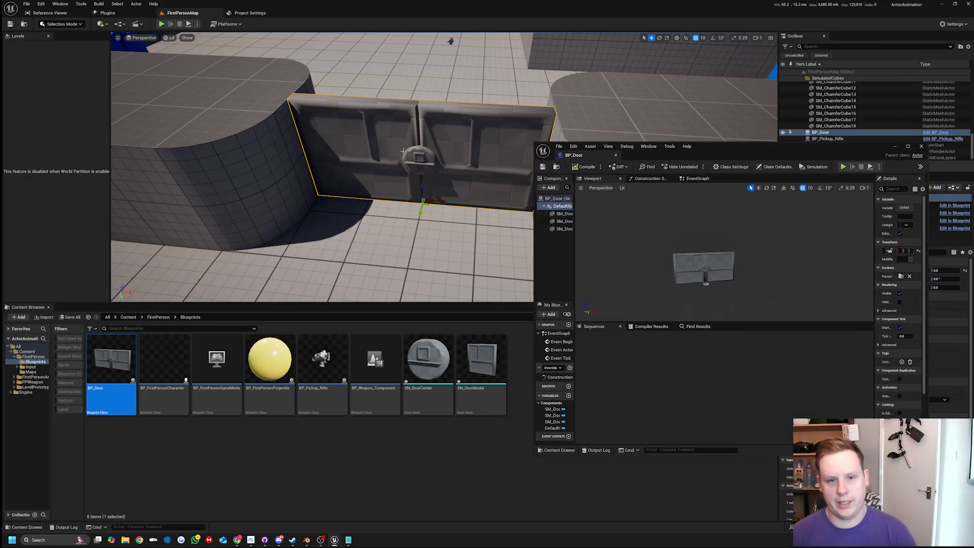
pyautogui.moveTo(447, 203); pyautogui.dragTo(437, 158, button='right')
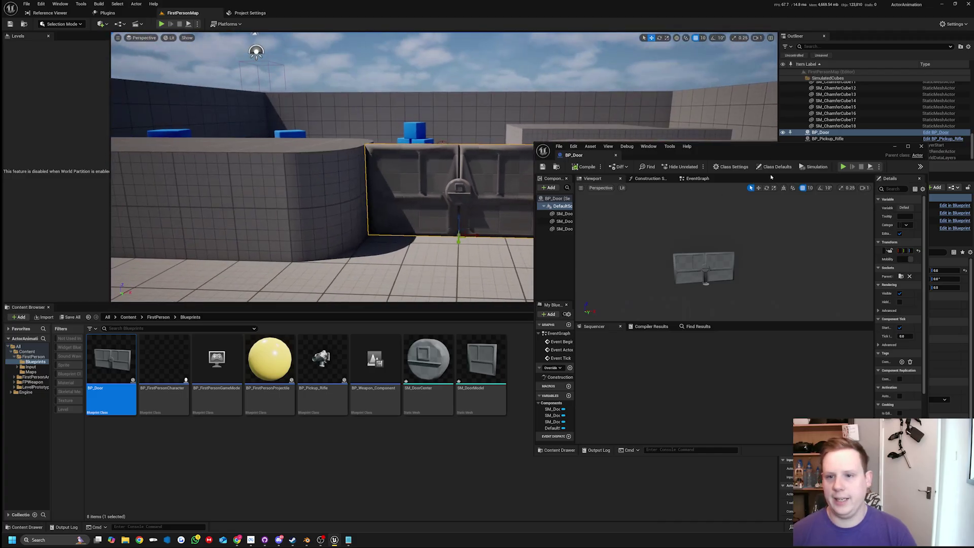
pyautogui.moveTo(768, 148); pyautogui.dragTo(751, 146)
pyautogui.doubleClick(751, 146)
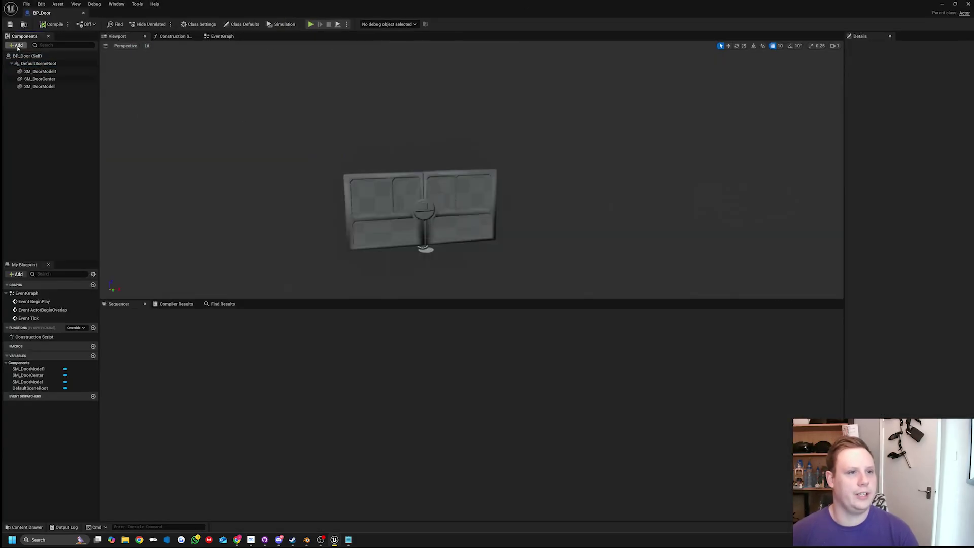
pyautogui.click(20, 45)
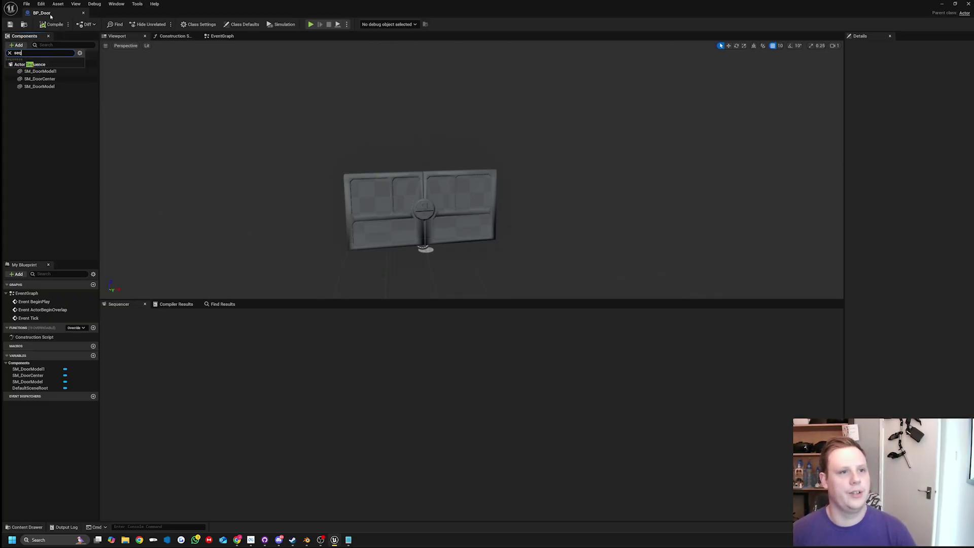
pyautogui.moveTo(48, 15); pyautogui.dragTo(311, 13)
# Check the Actor Sequence (Experimental) entry in the plugin list, and return to the BP_Door blueprint
pyautogui.click(122, 13)
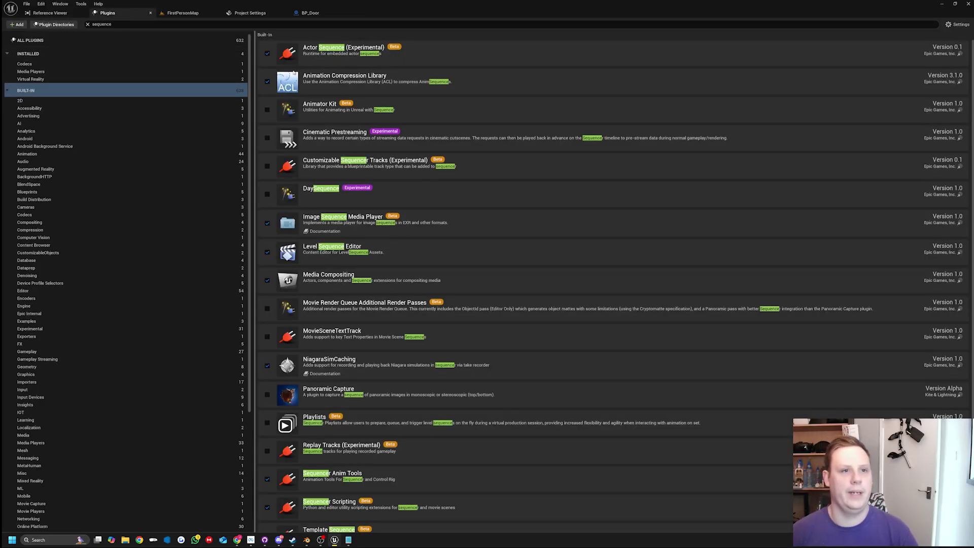
pyautogui.click(308, 14)
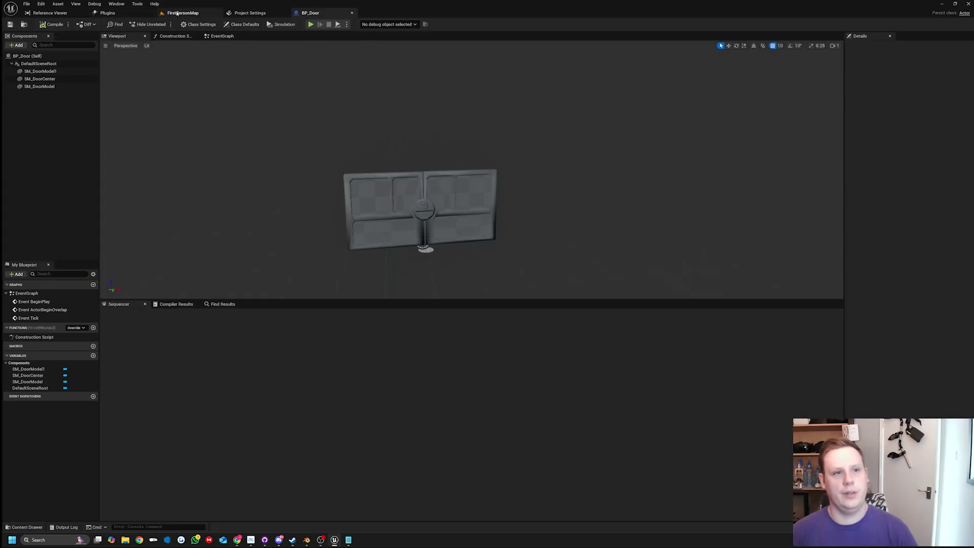
pyautogui.click(135, 13)
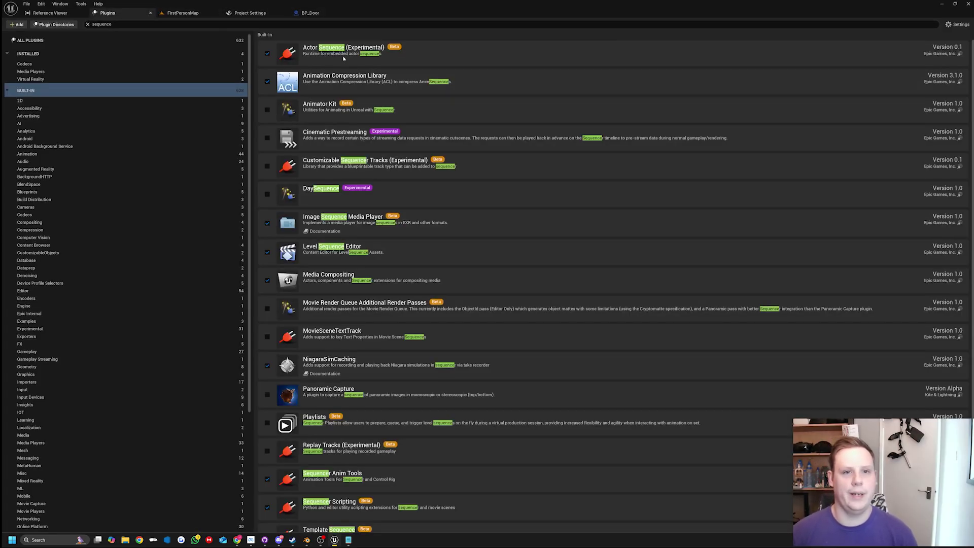
pyautogui.click(318, 14)
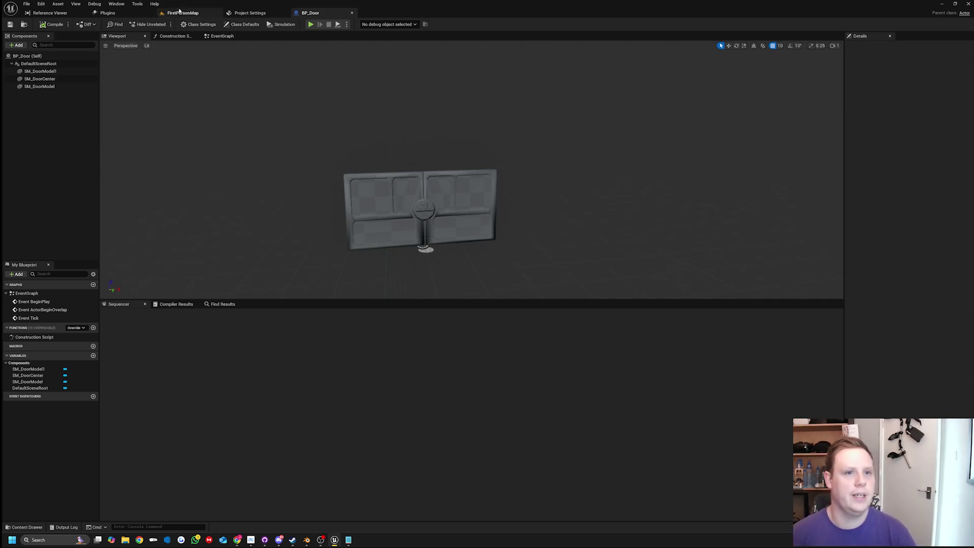
# Add an Actor Sequence component to the BP_Door blueprint and select it
pyautogui.click(223, 36)
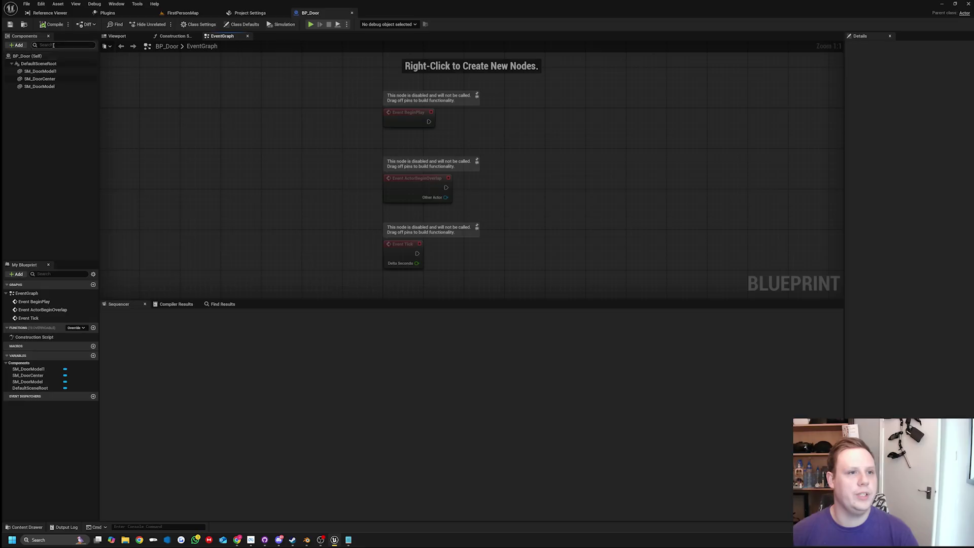
pyautogui.click(18, 44)
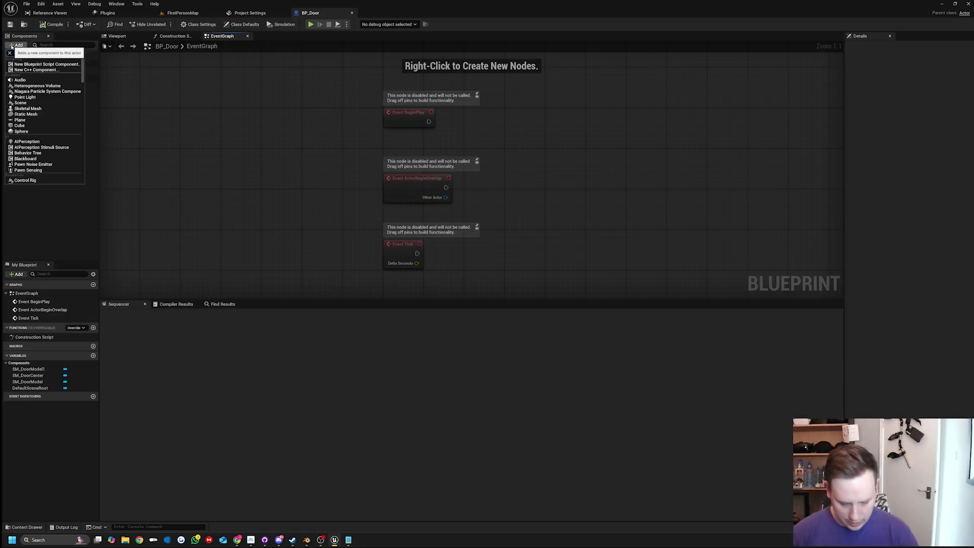
pyautogui.write('actor sequence')
pyautogui.press('Return')
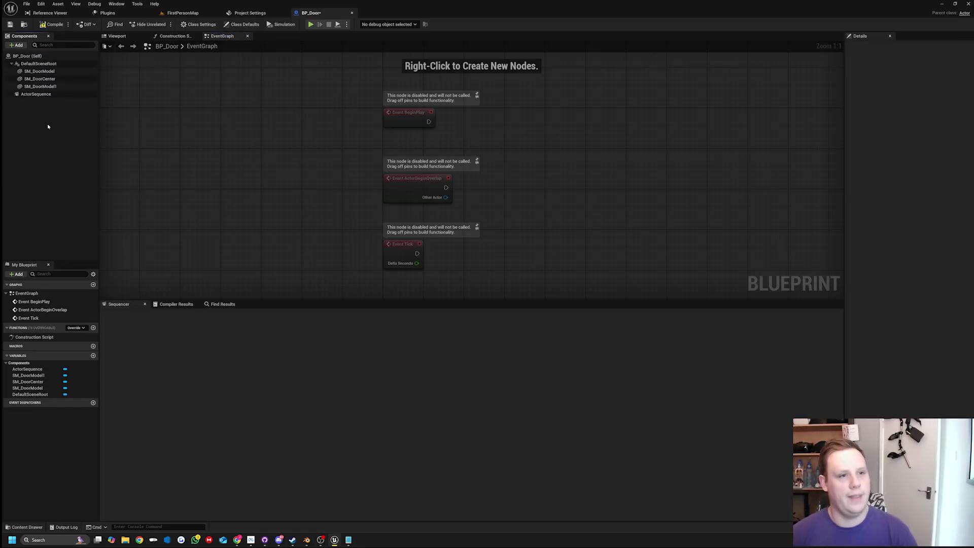
pyautogui.click(38, 95)
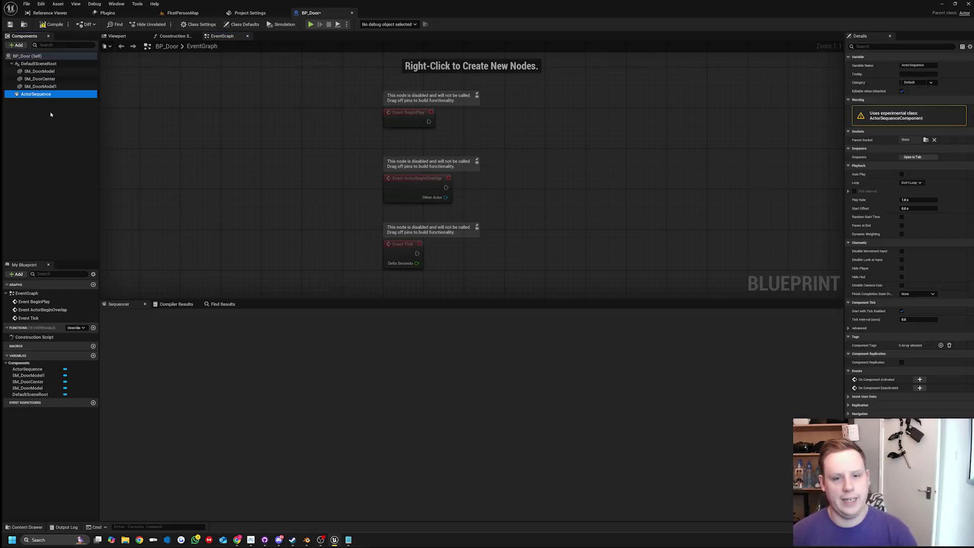
# Open the ActorSequence component's sequence in the Sequencer and narrow the track list to widen the timeline
pyautogui.click(145, 304)
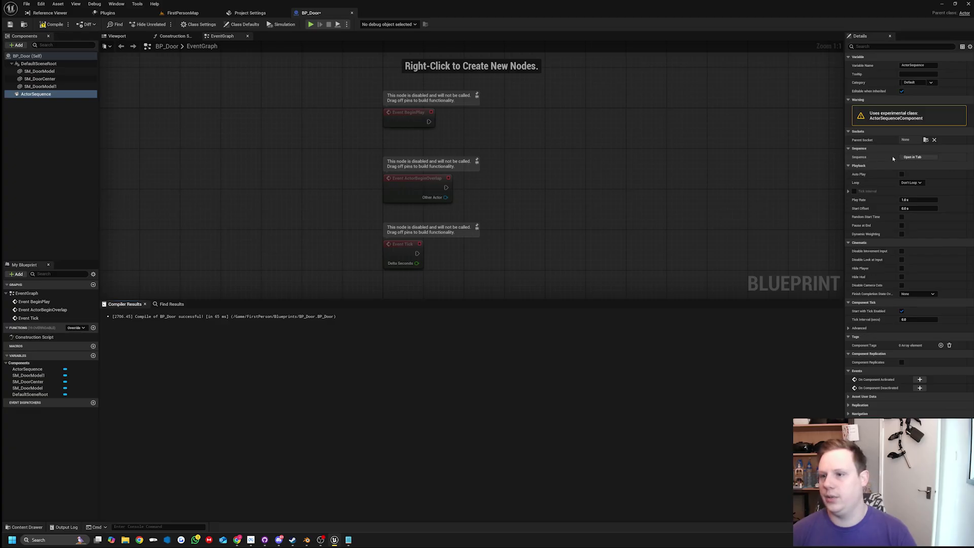
pyautogui.click(913, 157)
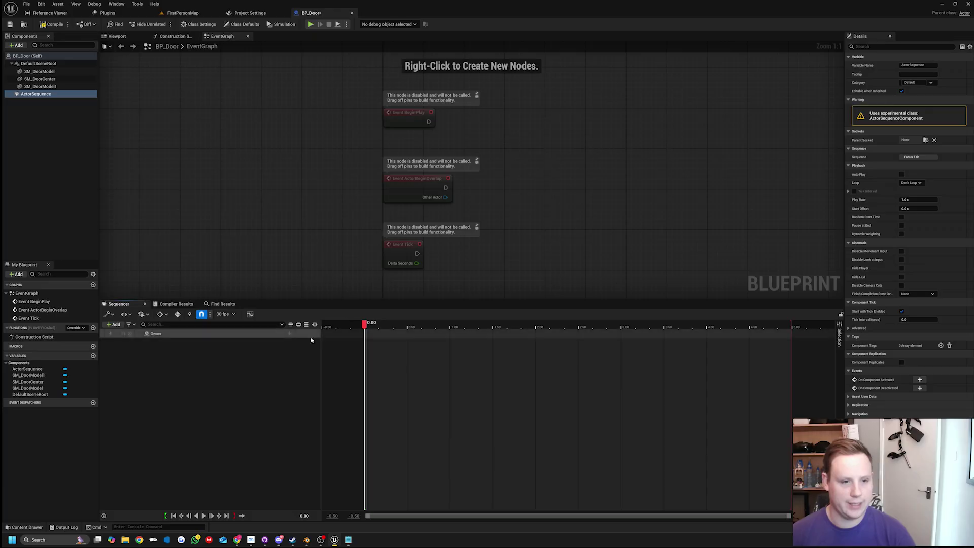
pyautogui.moveTo(321, 345); pyautogui.dragTo(228, 345)
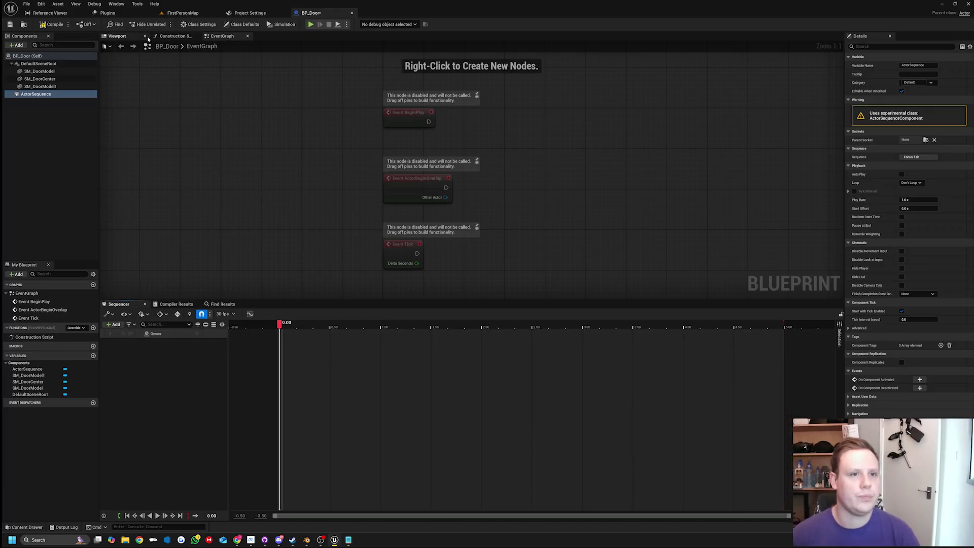
# With the door shown in the blueprint viewport, attach SM_DoorCenter to SM_DoorModel as a child component
pyautogui.click(117, 36)
pyautogui.press('w')
pyautogui.moveTo(472, 173); pyautogui.dragTo(472, 147, button='right')
pyautogui.press('s')
pyautogui.scroll(-1, 472, 147)
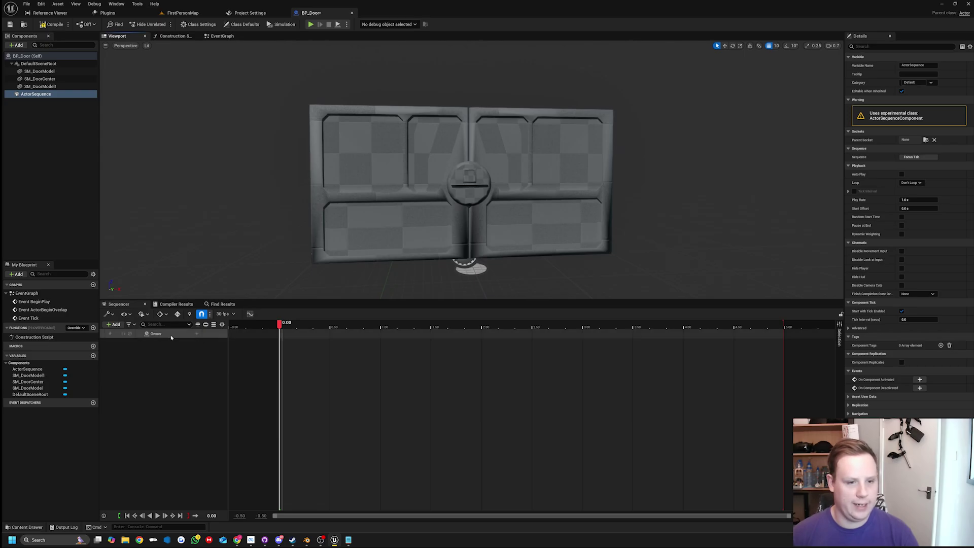
pyautogui.click(196, 334)
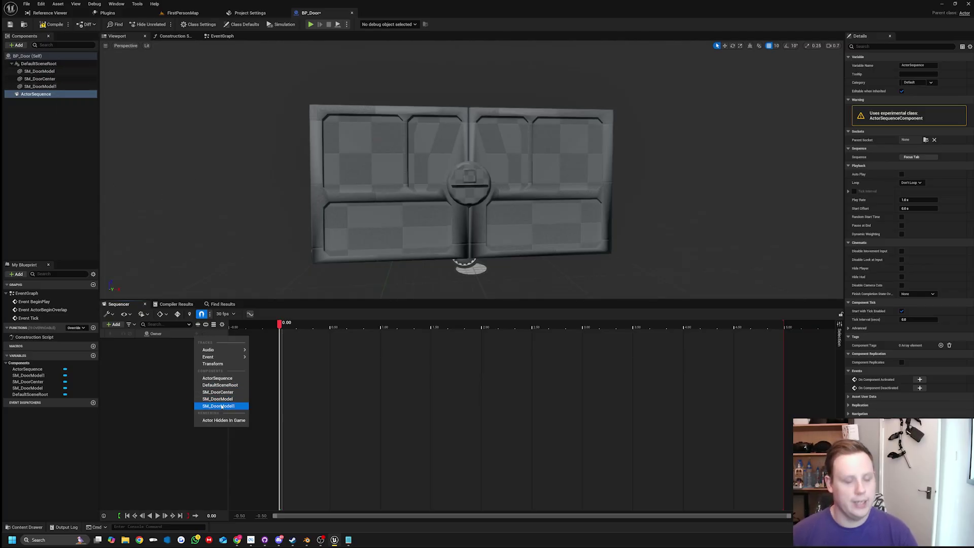
pyautogui.click(47, 113)
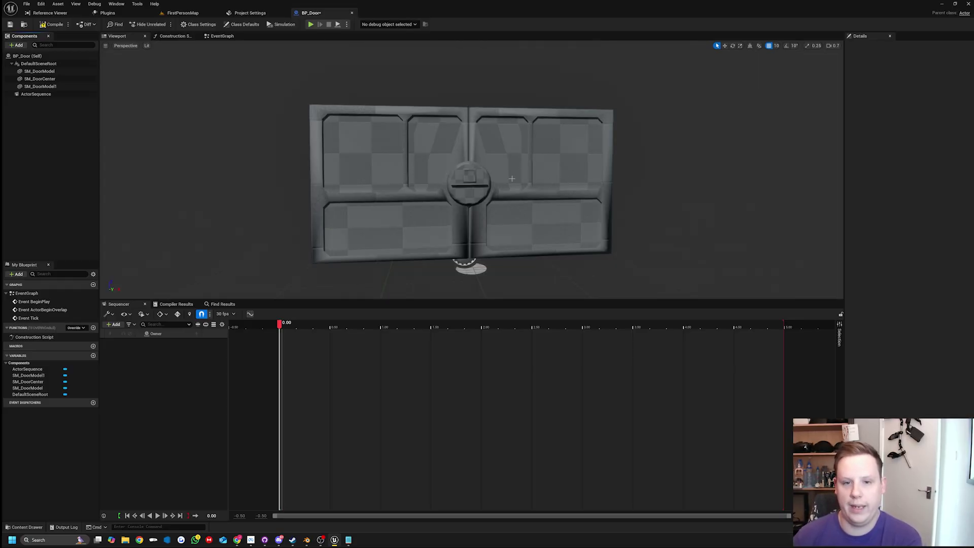
pyautogui.click(38, 79)
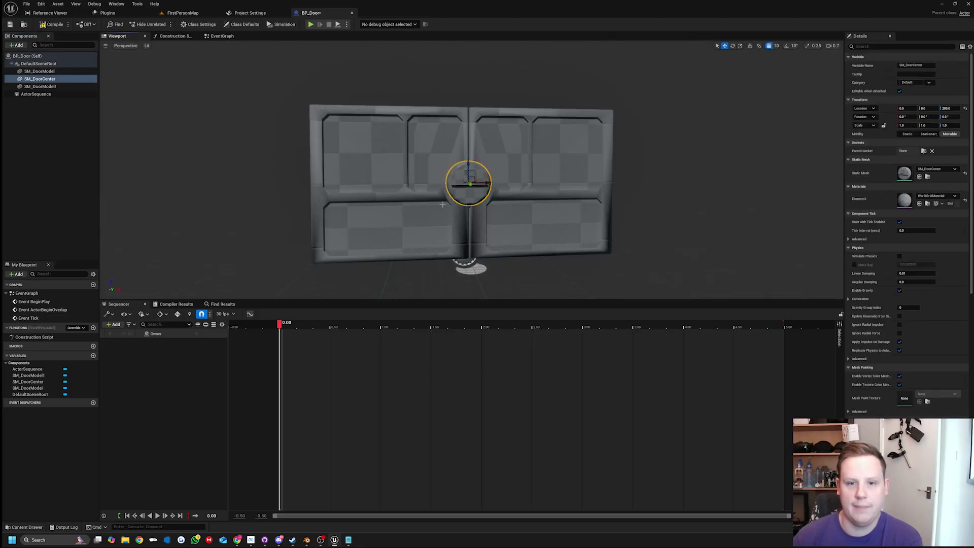
pyautogui.moveTo(38, 82); pyautogui.dragTo(39, 71)
# Try moving SM_DoorModel sideways to test that SM_DoorCenter follows it, and undo the move
pyautogui.click(39, 71)
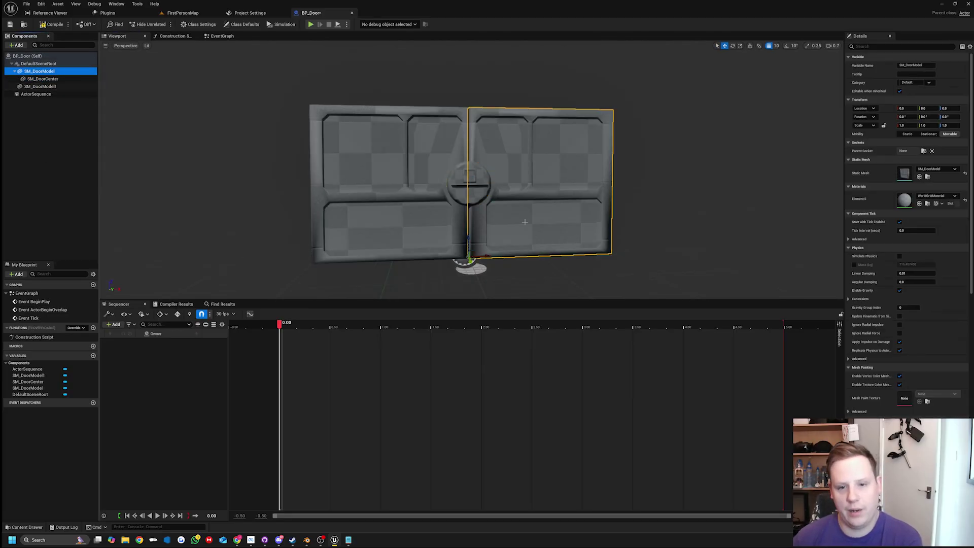
pyautogui.moveTo(490, 255); pyautogui.dragTo(567, 170)
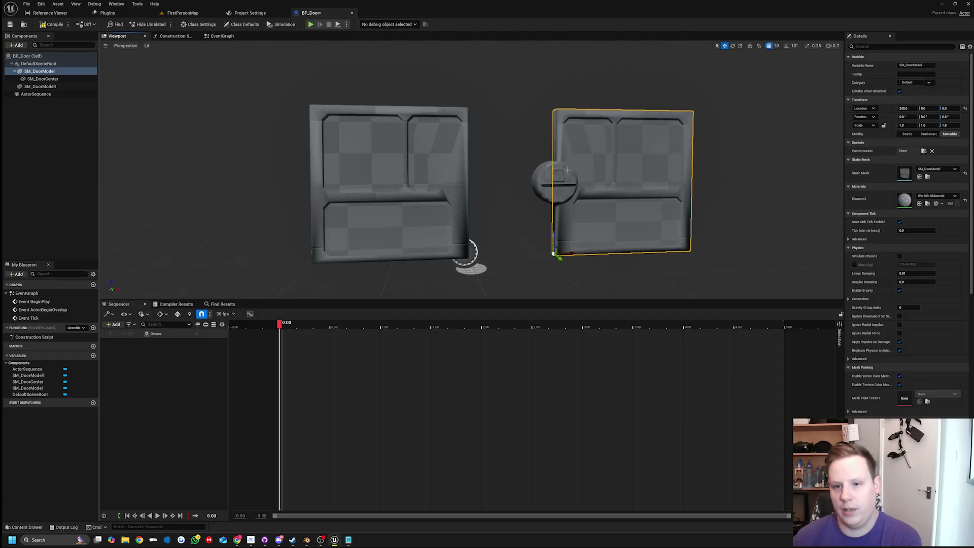
pyautogui.hotkey('ctrl', 'z')
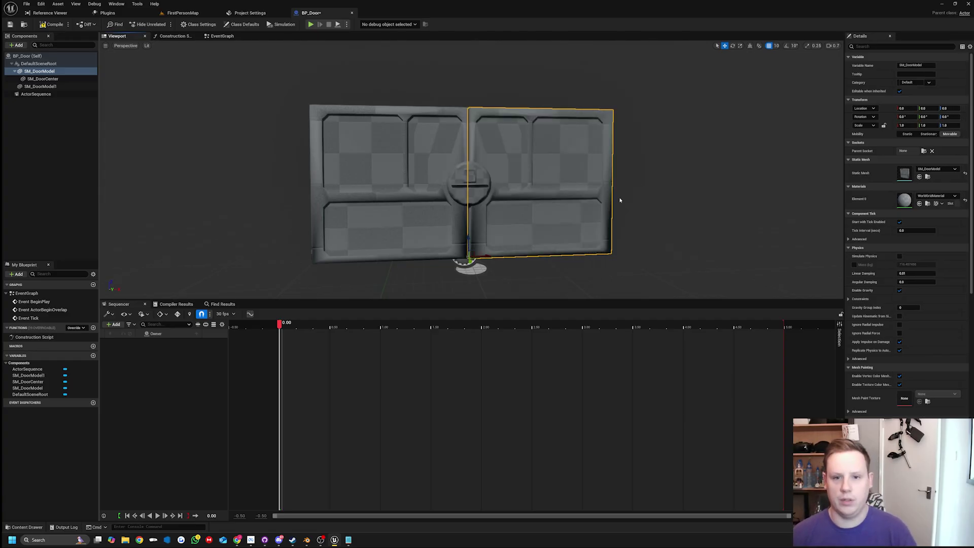
# Add an SM_DoorCenter track with a Transform track under Owner in the sequence, and key the transform at 0.00
pyautogui.click(45, 80)
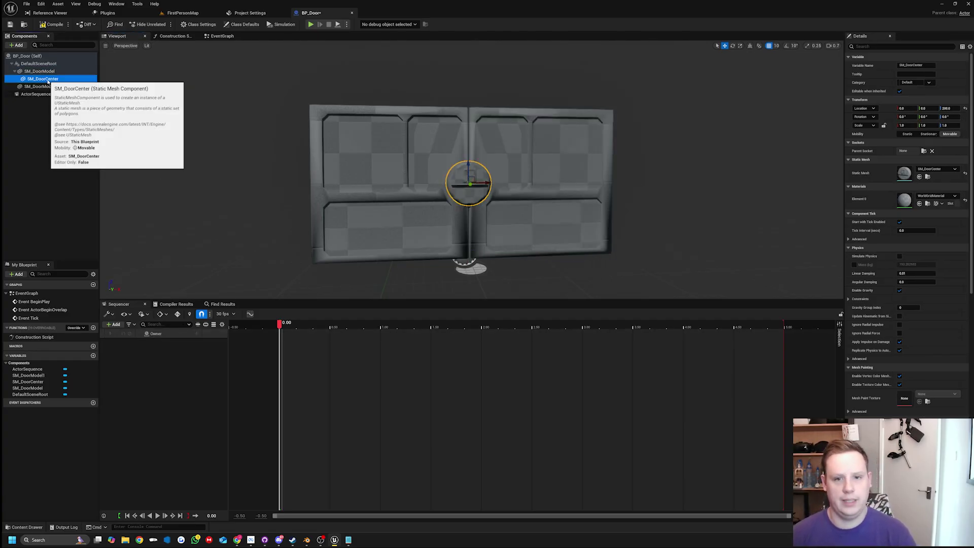
pyautogui.click(197, 334)
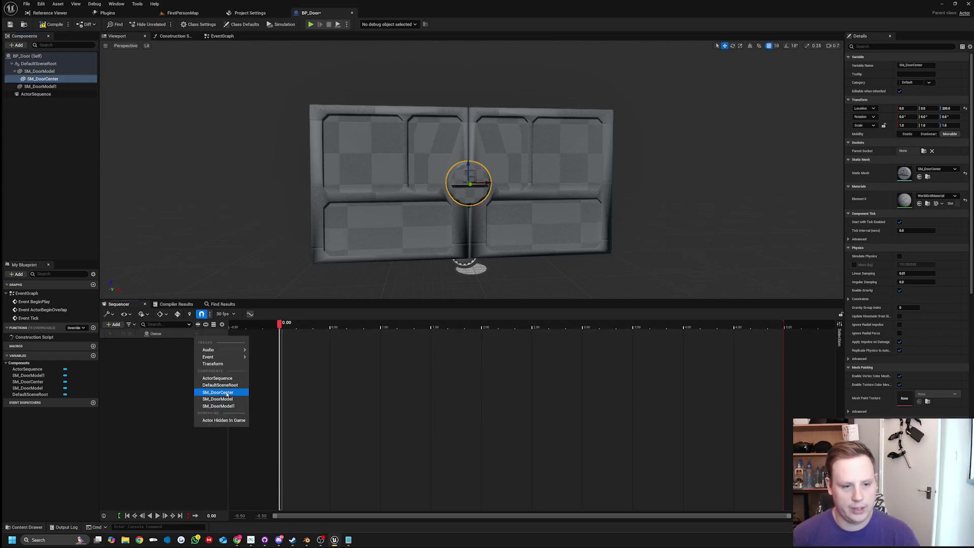
pyautogui.click(225, 392)
pyautogui.click(198, 343)
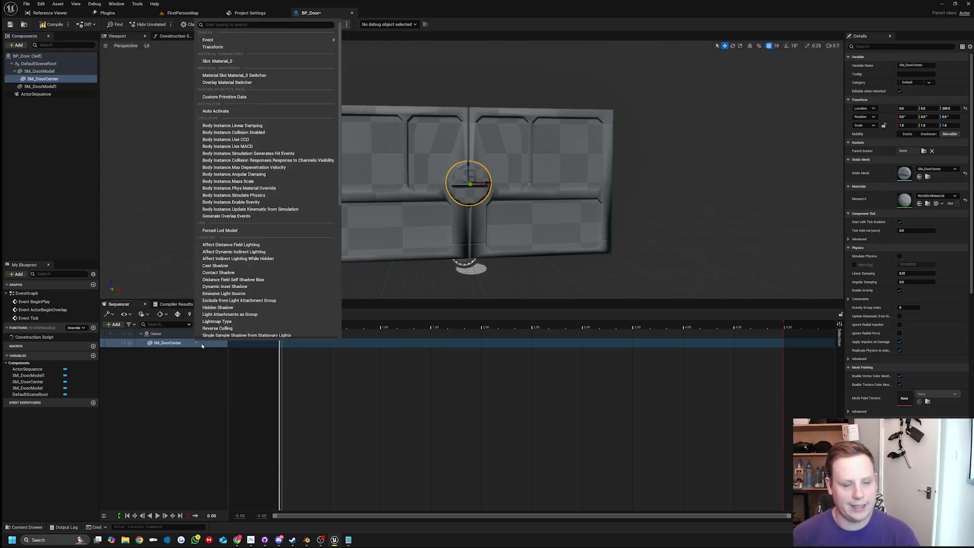
pyautogui.click(209, 46)
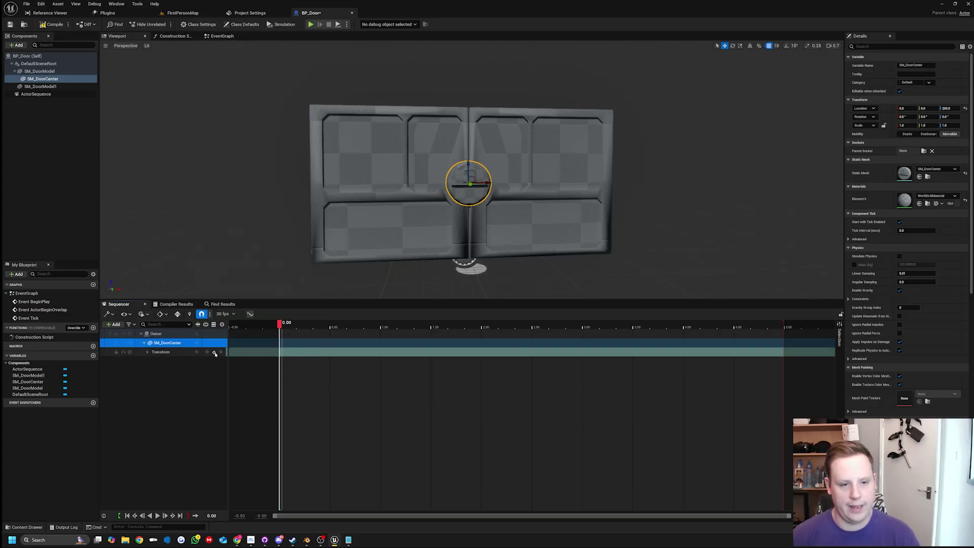
pyautogui.click(214, 352)
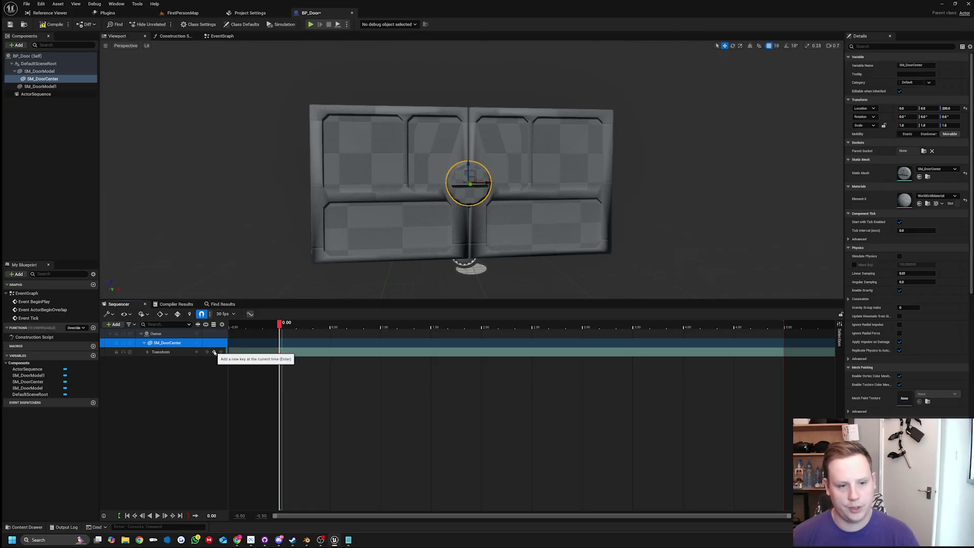
# At 2.00 on the timeline, set SM_DoorCenter's Pitch rotation to 450 and key it
pyautogui.click(148, 352)
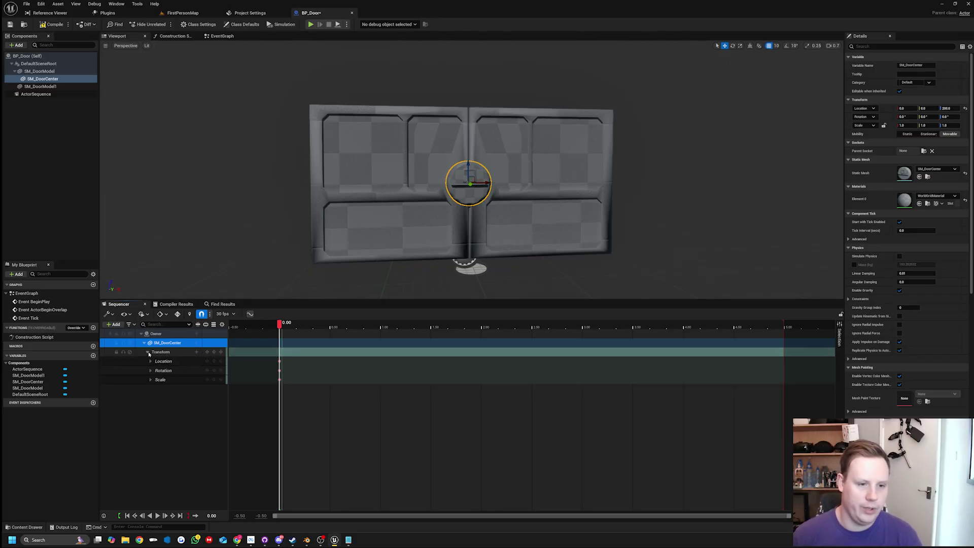
pyautogui.press('f')
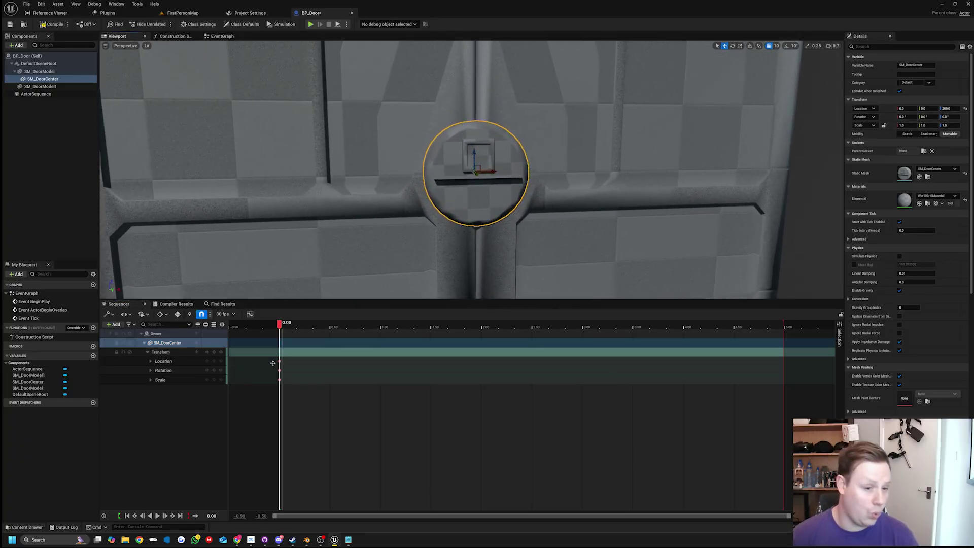
pyautogui.click(150, 370)
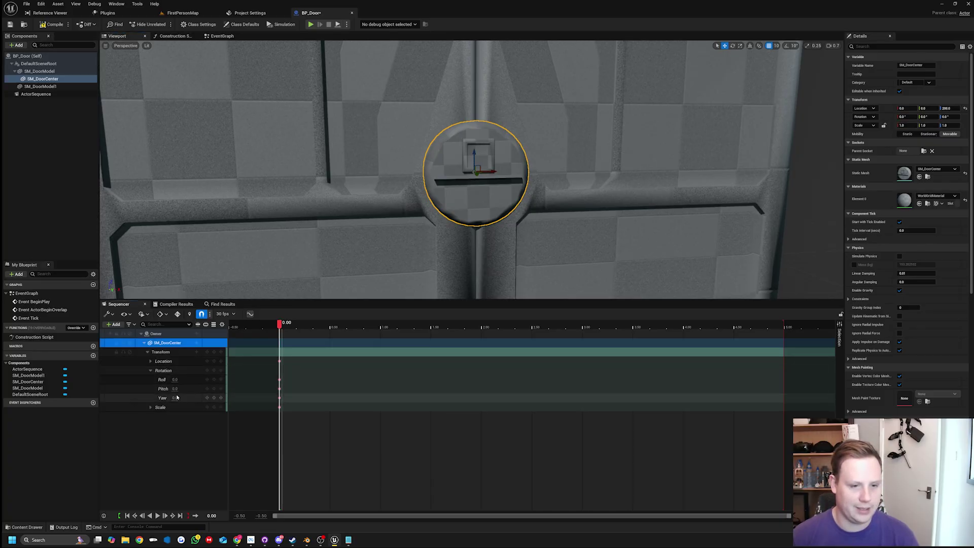
pyautogui.moveTo(174, 388)
pyautogui.mouseDown()
pyautogui.moveTo(187, 391)
pyautogui.moveTo(176, 389)
pyautogui.mouseUp()
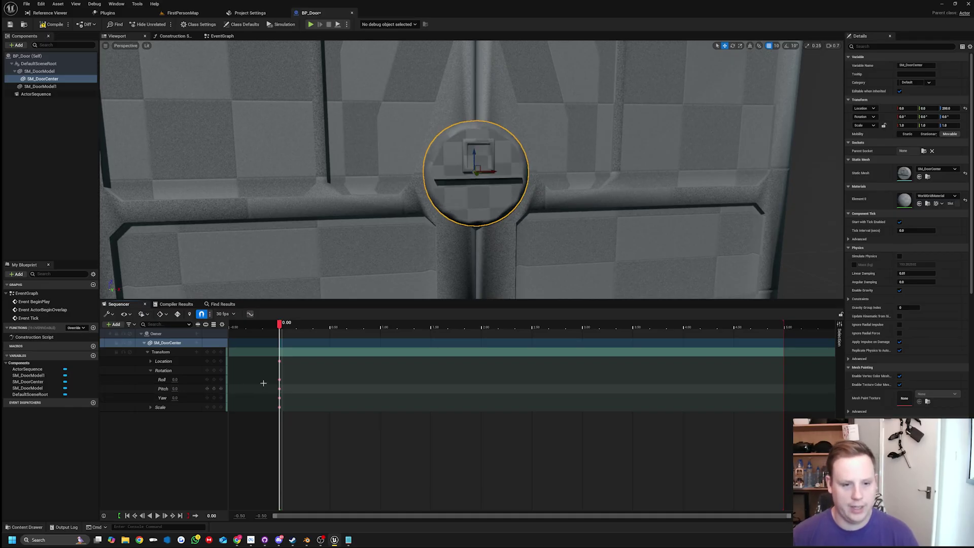
pyautogui.moveTo(281, 324); pyautogui.dragTo(482, 328)
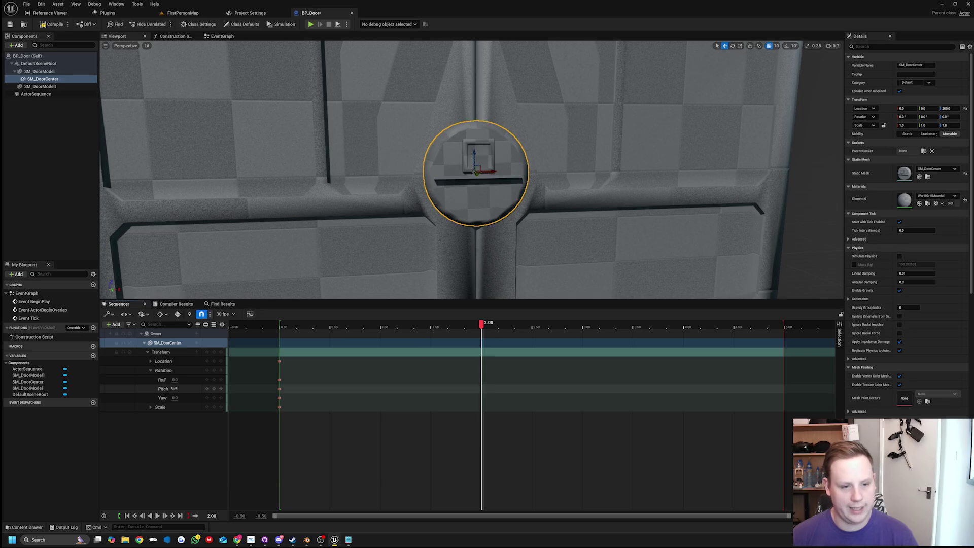
pyautogui.moveTo(175, 388)
pyautogui.mouseDown()
pyautogui.moveTo(165, 389)
pyautogui.moveTo(184, 389)
pyautogui.moveTo(176, 389)
pyautogui.mouseUp()
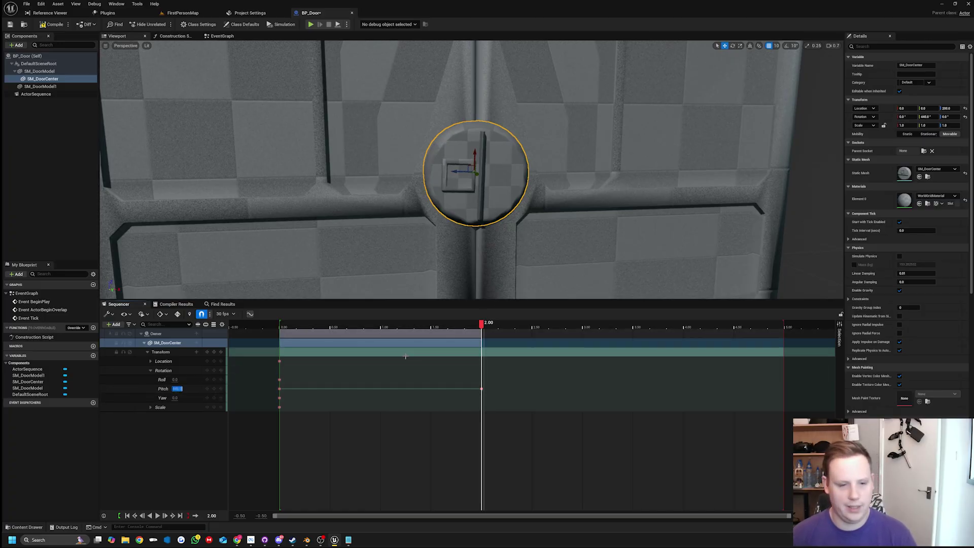
pyautogui.write('450')
pyautogui.press('Return')
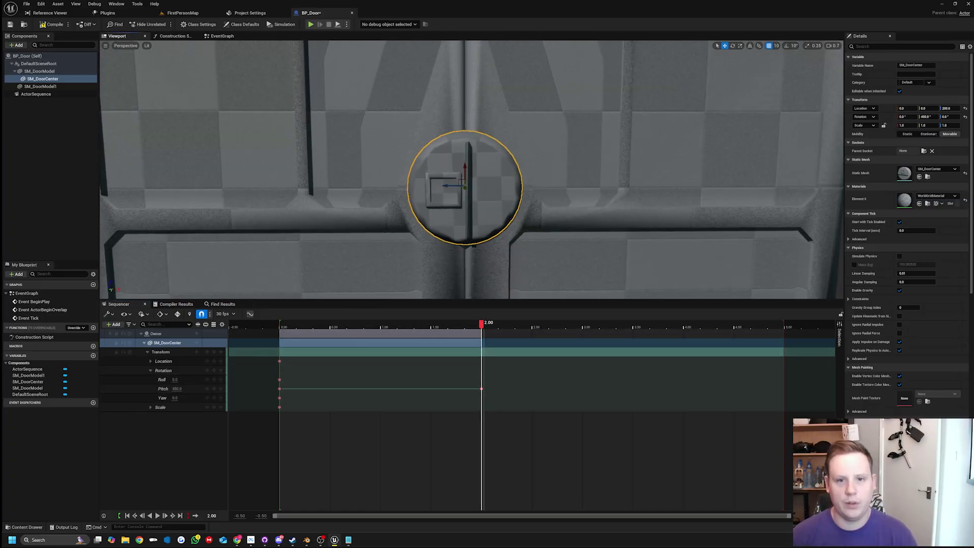
pyautogui.moveTo(482, 326)
pyautogui.mouseDown()
pyautogui.moveTo(280, 328)
pyautogui.moveTo(481, 325)
pyautogui.mouseUp()
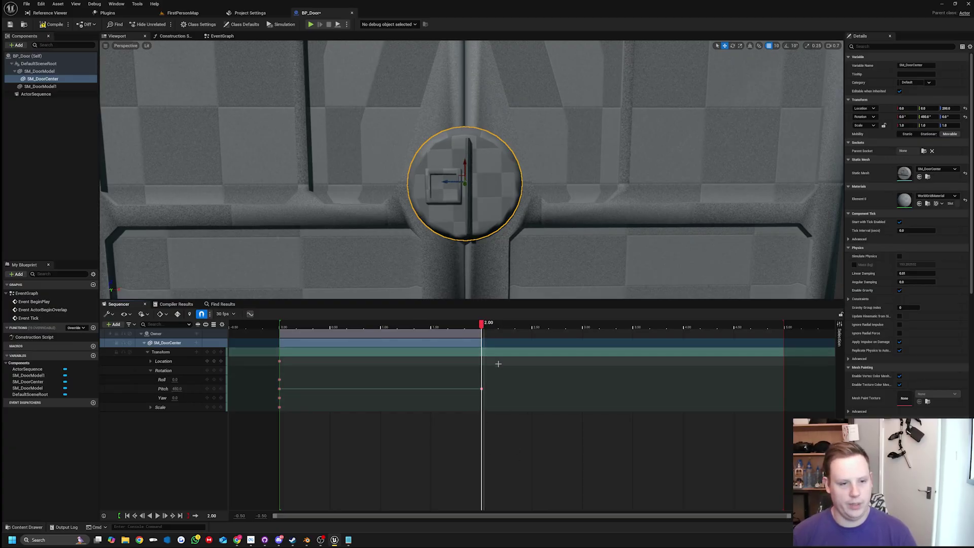
# Collapse the SM_DoorCenter track and add SM_DoorModel and SM_DoorModel1 component tracks under the sequence's owner actor
pyautogui.click(144, 344)
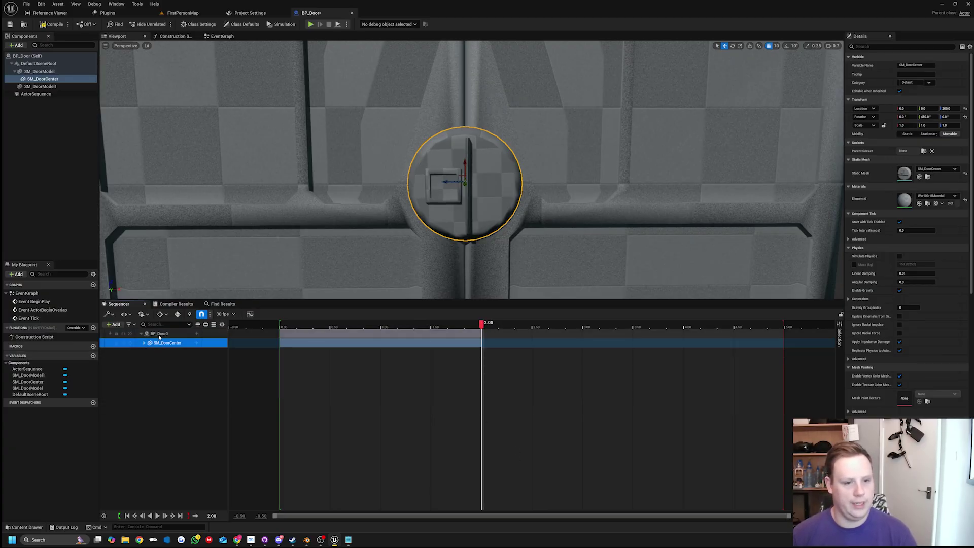
pyautogui.click(199, 335)
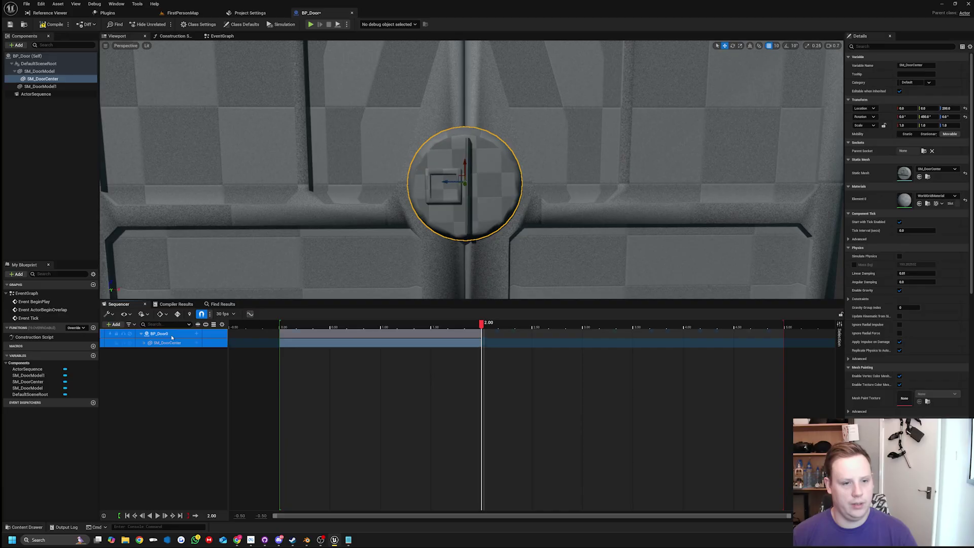
pyautogui.click(197, 334)
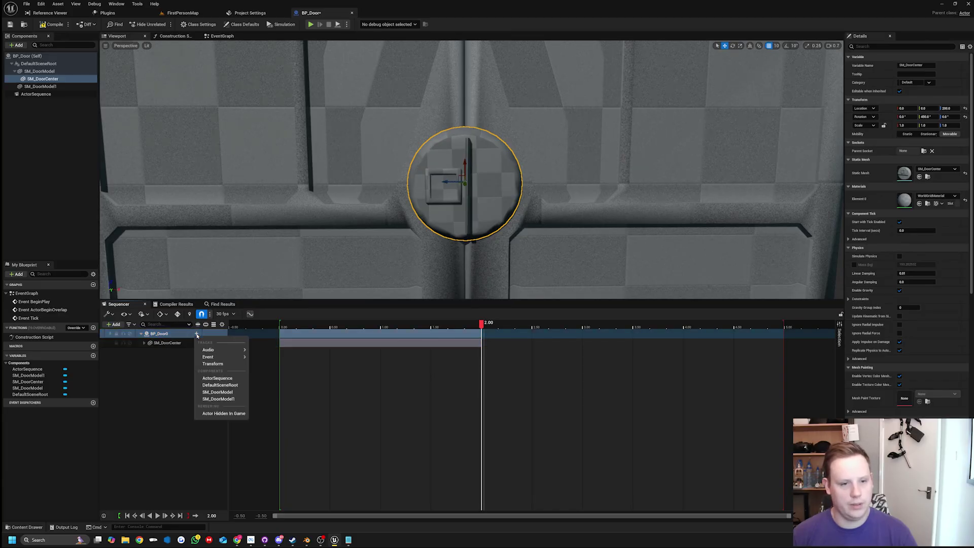
pyautogui.click(217, 392)
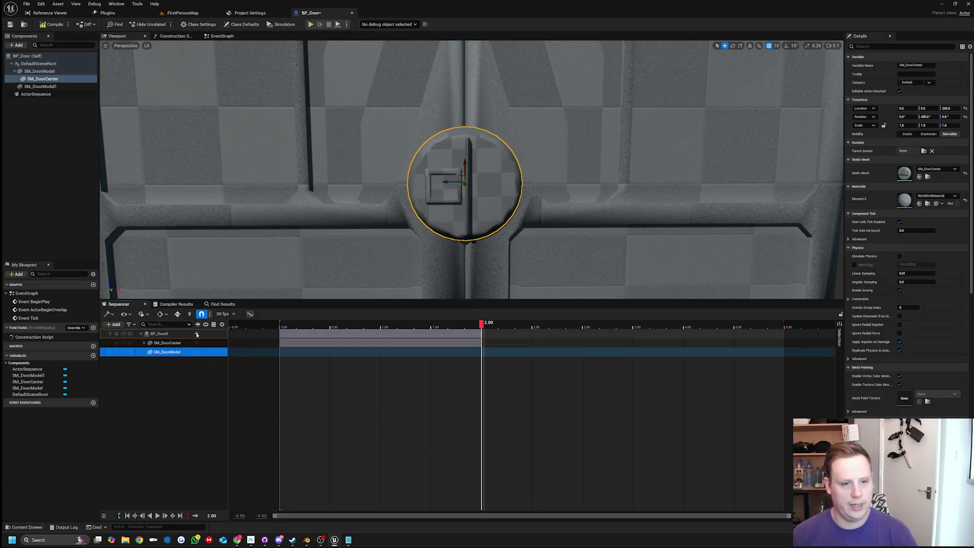
pyautogui.click(197, 351)
pyautogui.click(225, 395)
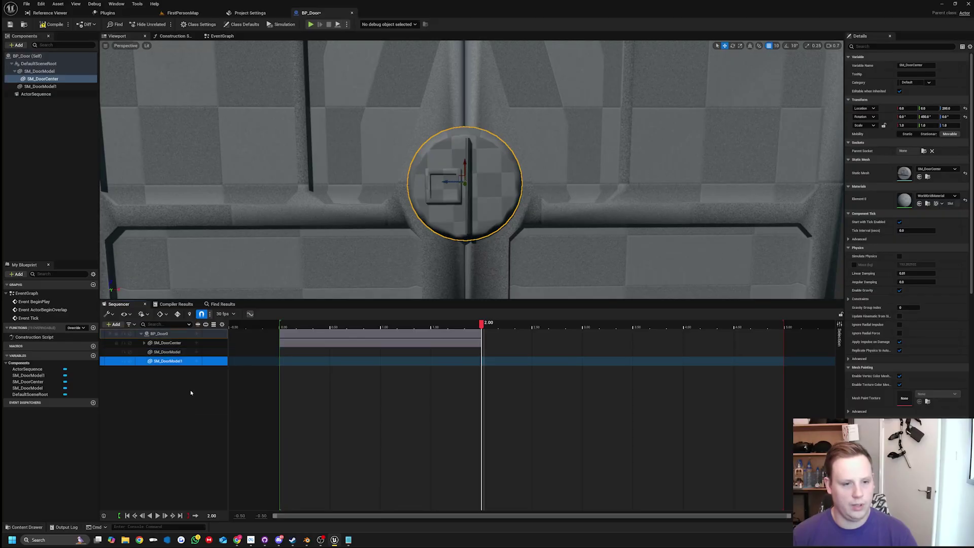
# Add a Transform track to both SM_DoorModel and SM_DoorModel1 at once
pyautogui.keyDown('ctrl'); pyautogui.click(170, 354); pyautogui.keyUp('ctrl')
pyautogui.click(196, 352)
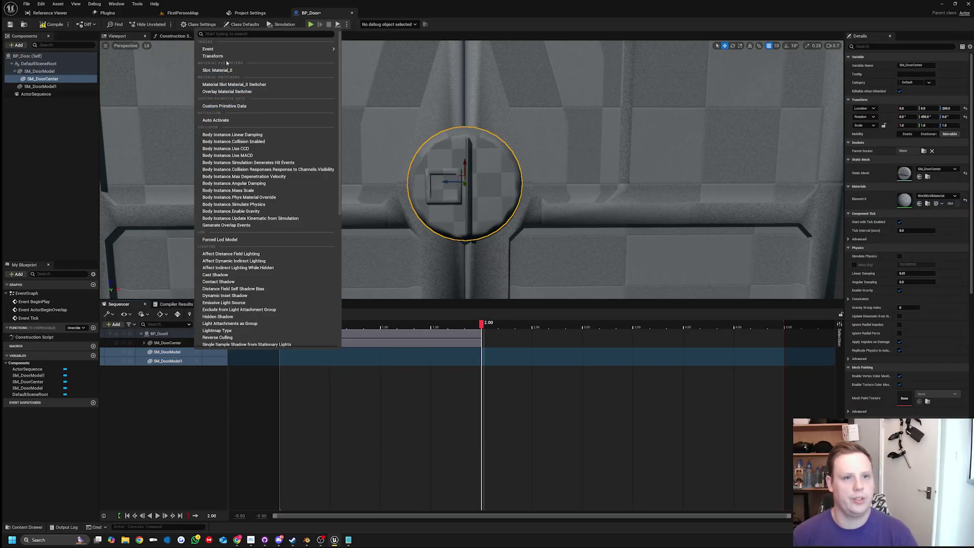
pyautogui.click(213, 59)
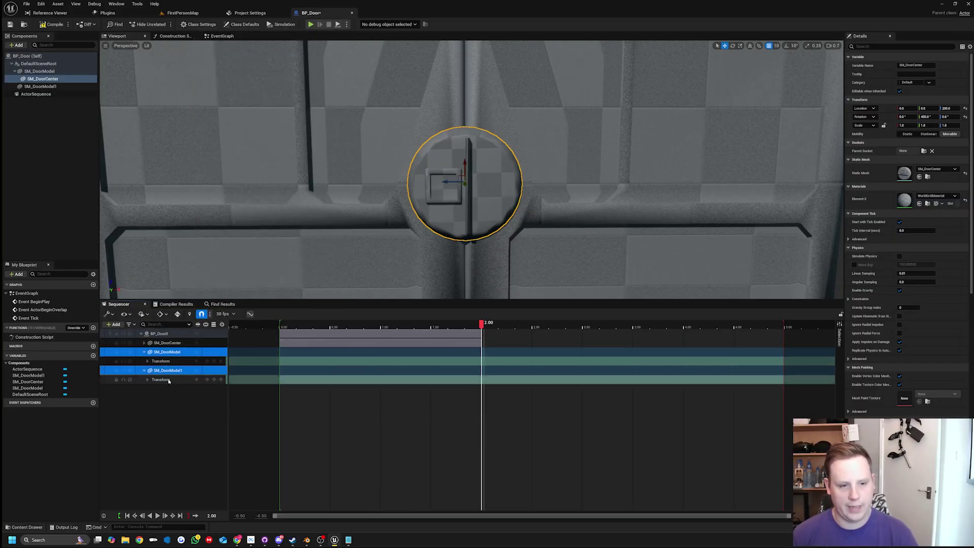
# With the whole door in view, key the Transform tracks of SM_DoorModel and SM_DoorModel1 at 2.00
pyautogui.moveTo(325, 228); pyautogui.dragTo(325, 228, button='right')
pyautogui.press('s')
pyautogui.scroll(-3, 480, 253)
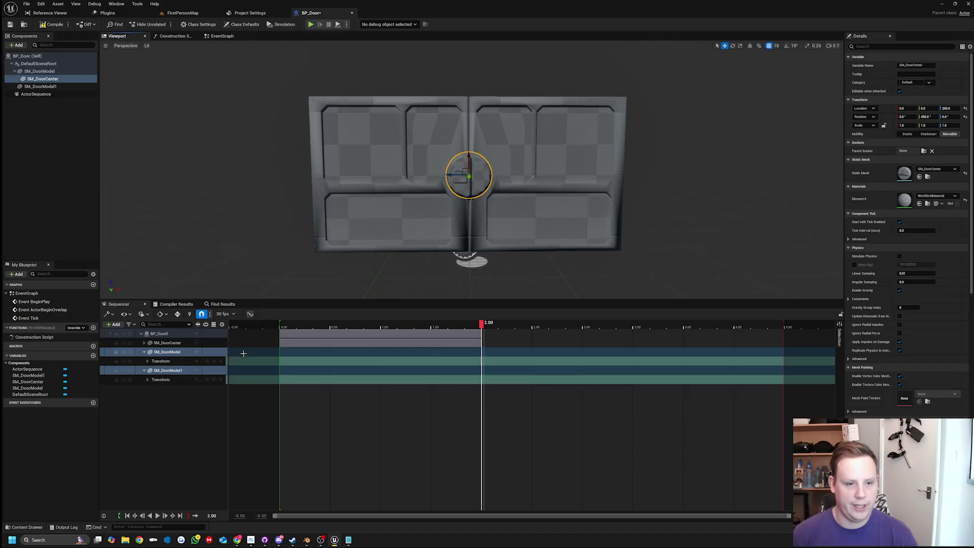
pyautogui.click(213, 361)
pyautogui.click(214, 379)
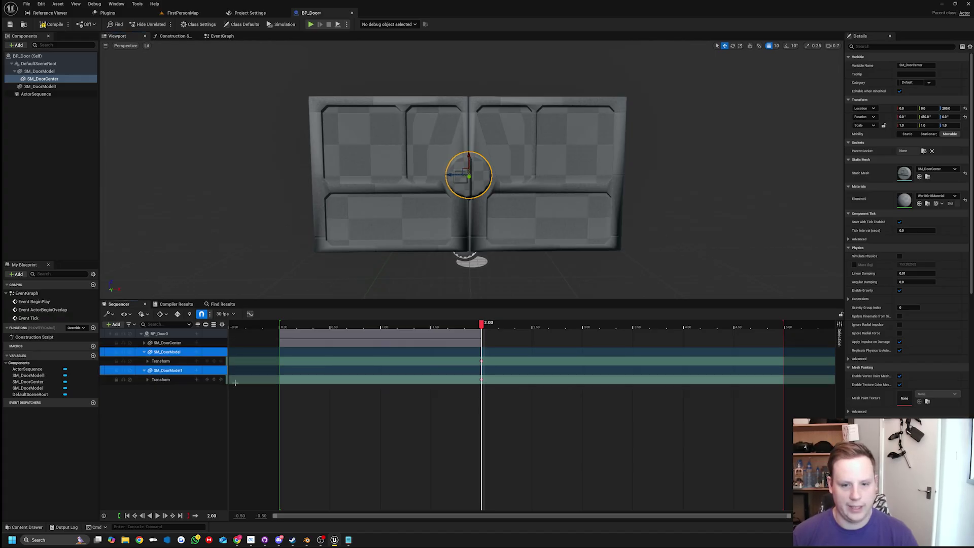
# At 4.00, slide SM_DoorModel1 to X -400 and SM_DoorModel to X 400, and try keying both transforms together
pyautogui.moveTo(482, 328); pyautogui.dragTo(684, 330)
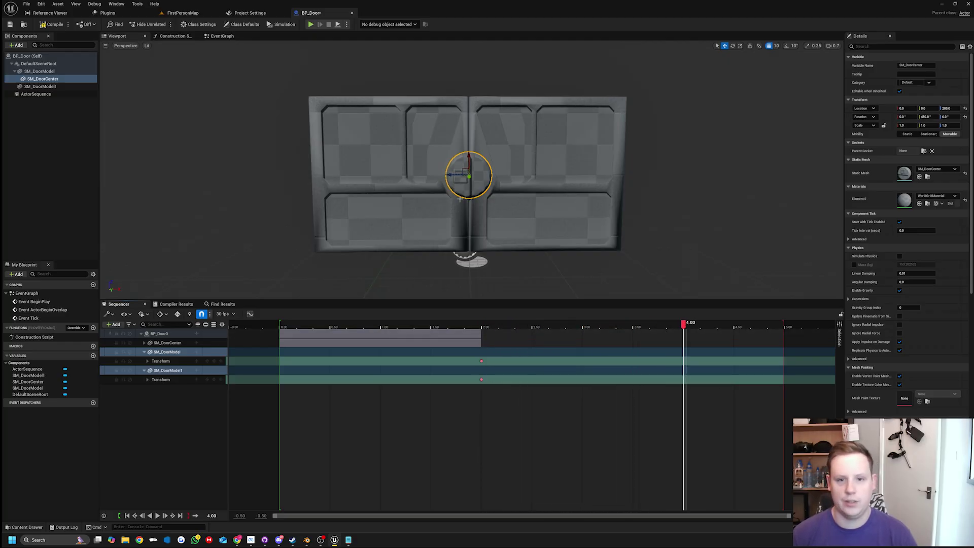
pyautogui.click(460, 233)
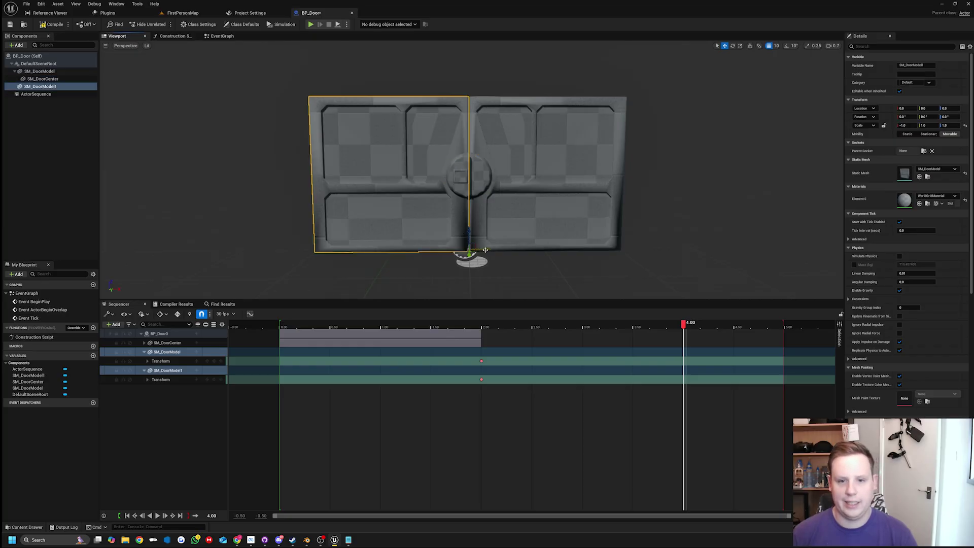
pyautogui.moveTo(485, 250); pyautogui.dragTo(336, 252)
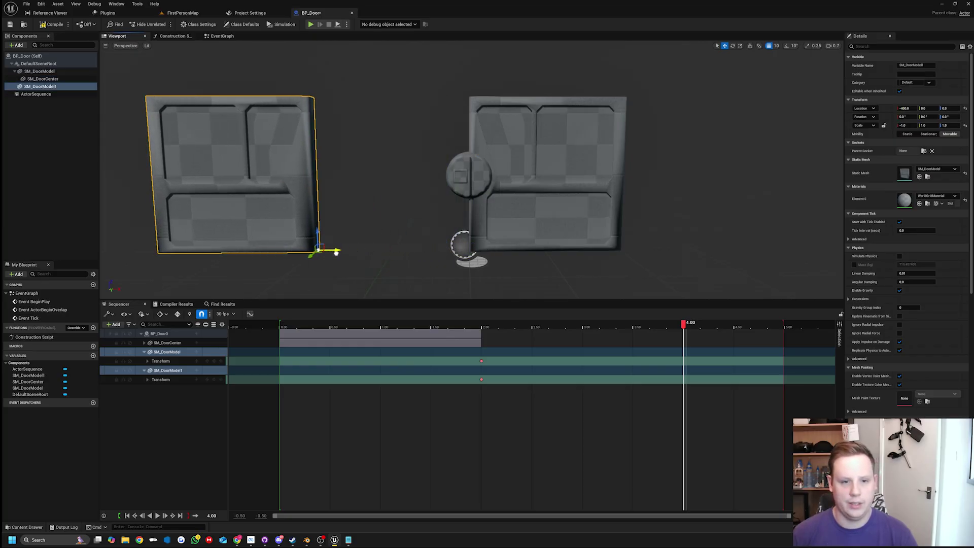
pyautogui.click(504, 232)
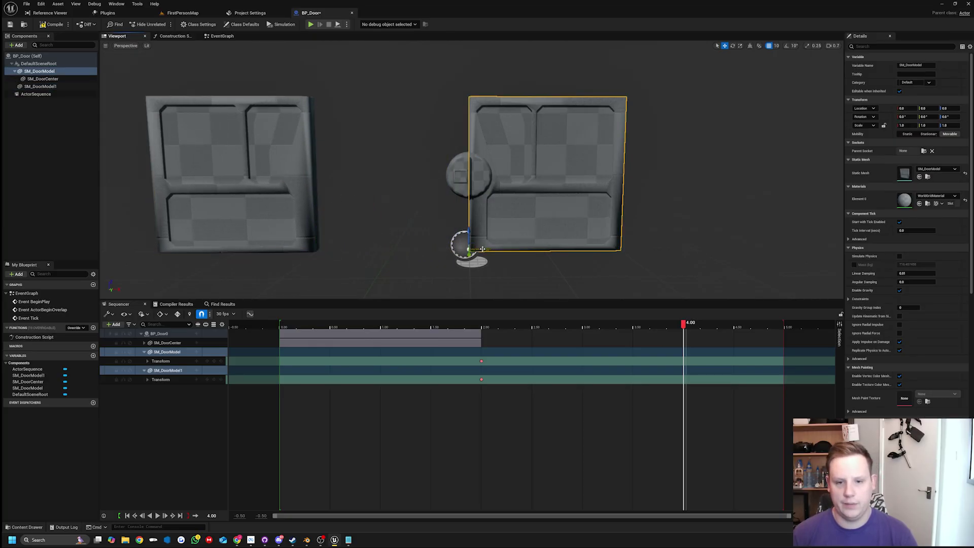
pyautogui.moveTo(482, 249); pyautogui.dragTo(634, 244)
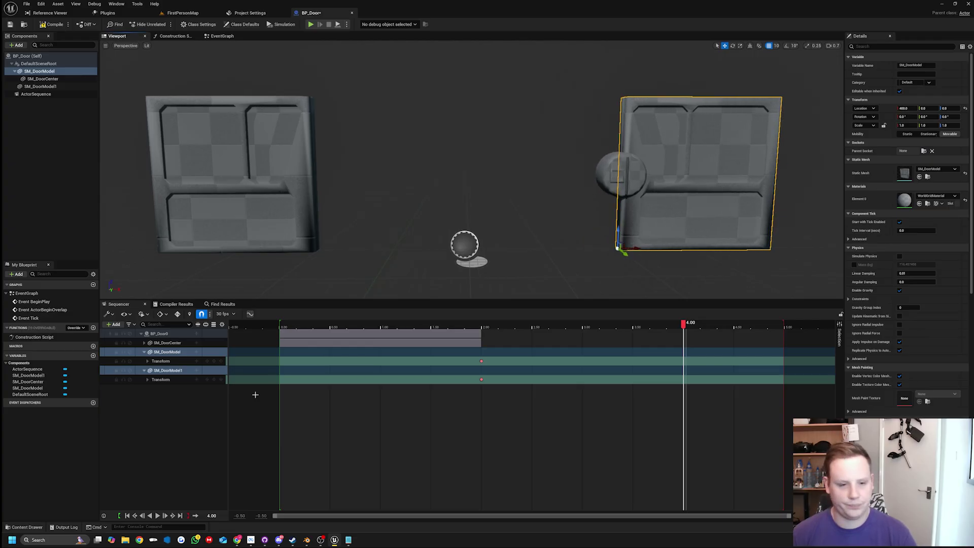
pyautogui.click(214, 361)
pyautogui.click(214, 380)
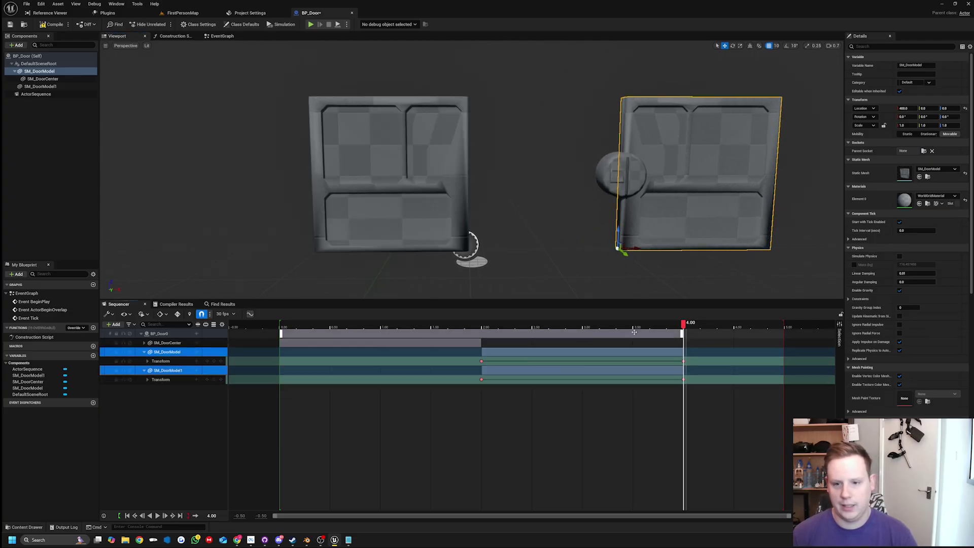
# Scrub back to check the door motion, and delete both door panels' transform keys at 4.00 and 2.00
pyautogui.moveTo(685, 326); pyautogui.dragTo(526, 326)
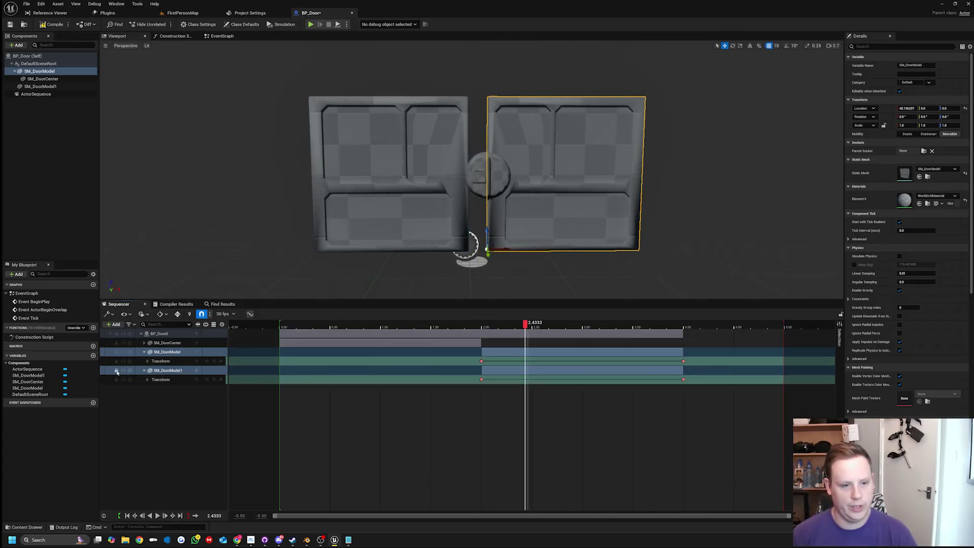
pyautogui.click(463, 228)
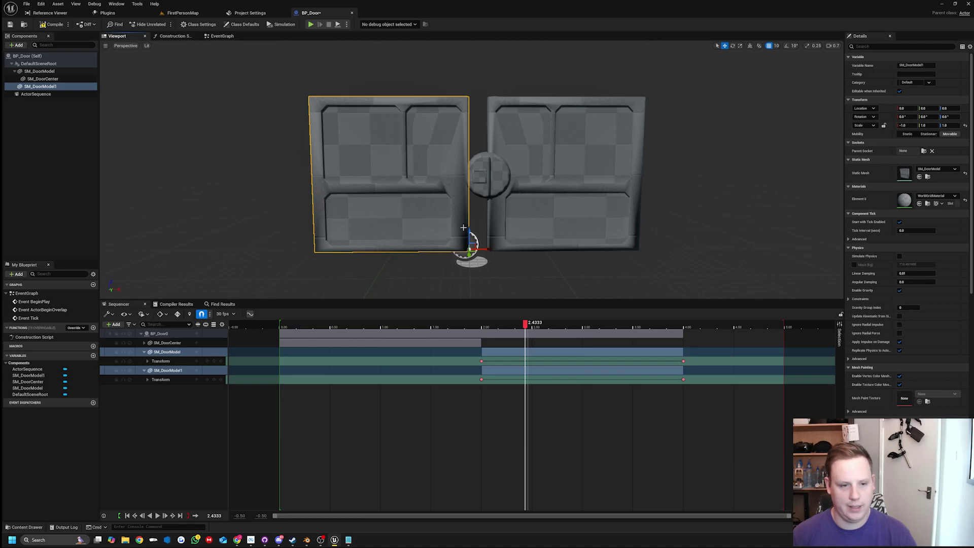
pyautogui.click(145, 439)
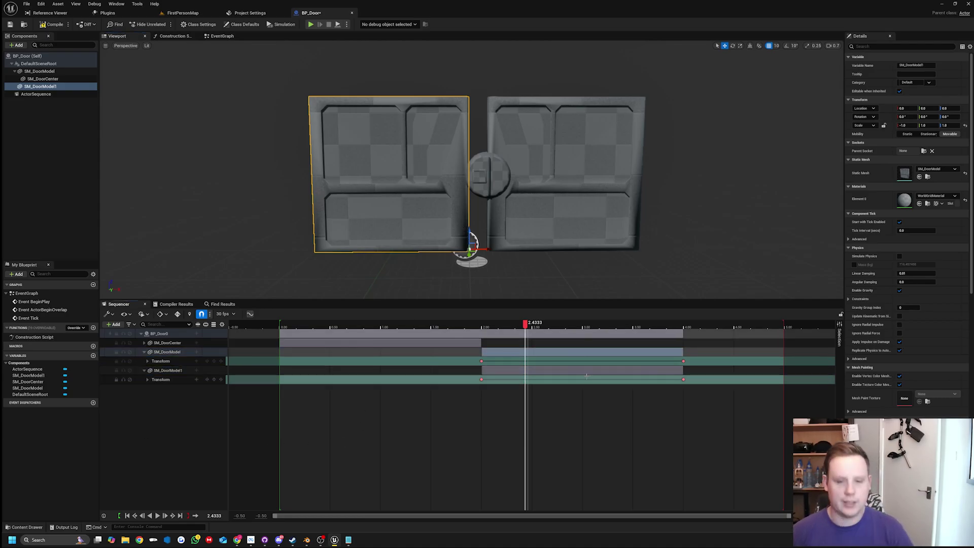
pyautogui.press('Delete')
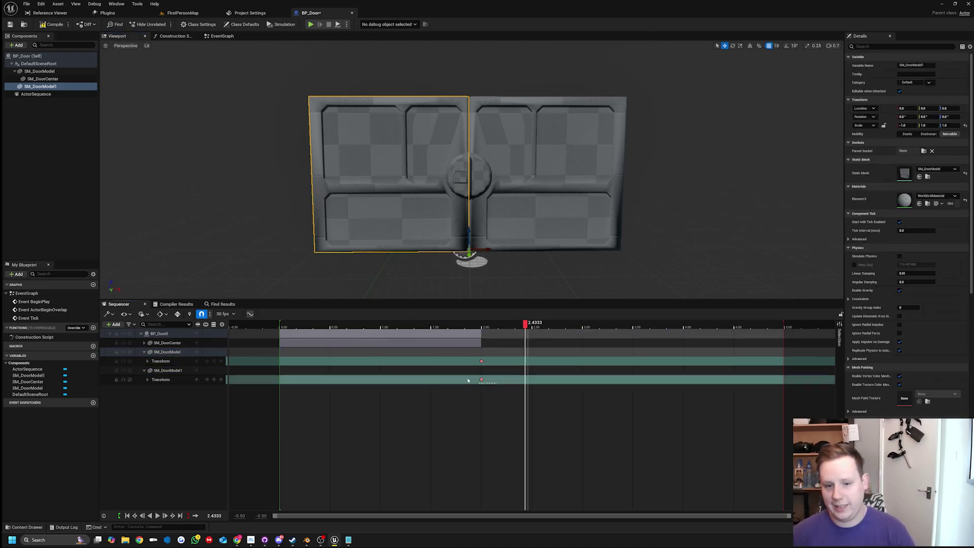
pyautogui.moveTo(461, 378); pyautogui.dragTo(485, 358)
pyautogui.press('Delete')
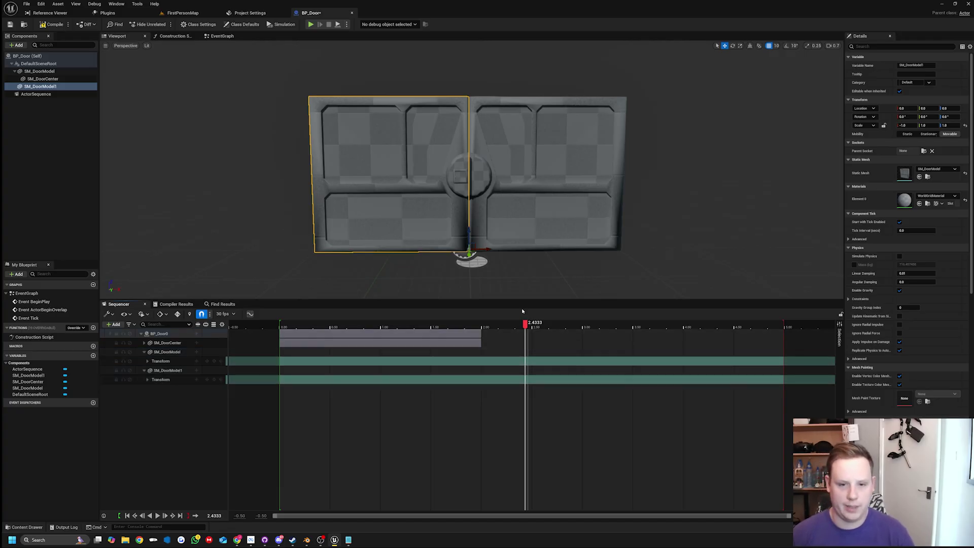
# Key both door panels' transforms at 2.00, and at 4.00 move SM_DoorModel1 to X -400 and key its transform
pyautogui.moveTo(525, 326); pyautogui.dragTo(482, 325)
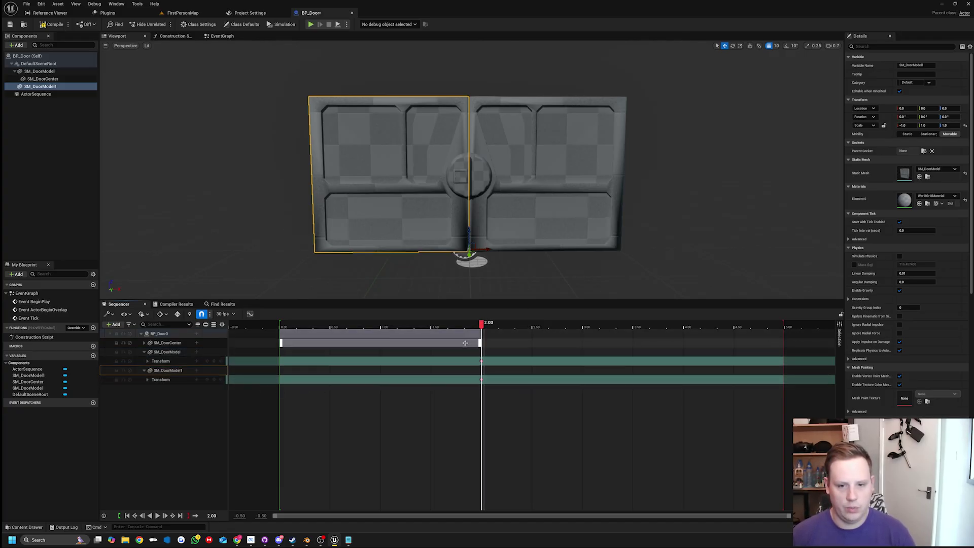
pyautogui.moveTo(482, 324); pyautogui.dragTo(684, 324)
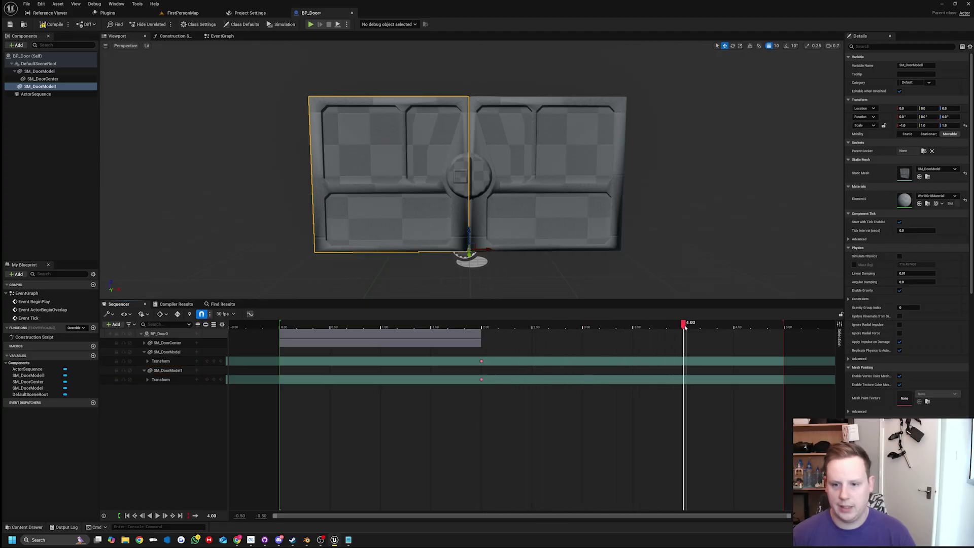
pyautogui.click(147, 361)
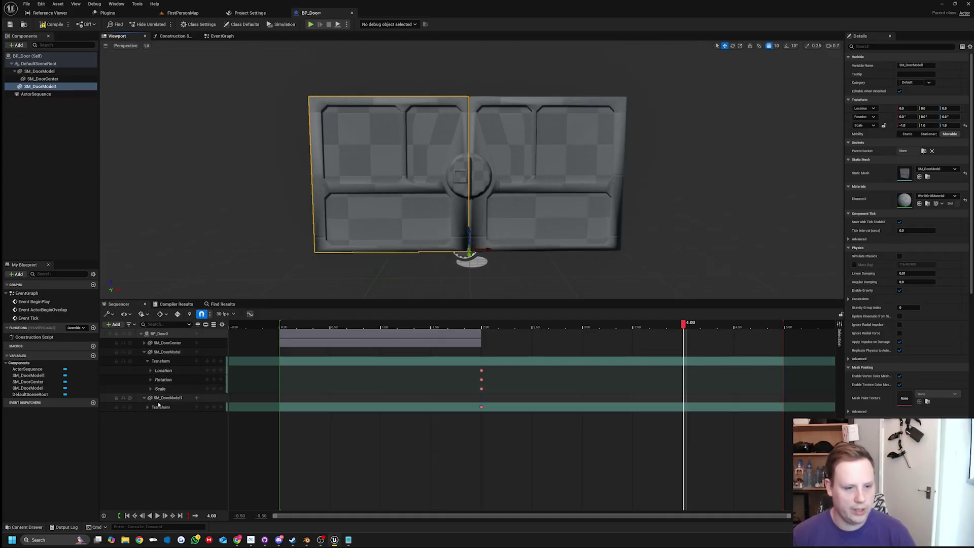
pyautogui.moveTo(487, 249); pyautogui.dragTo(335, 249)
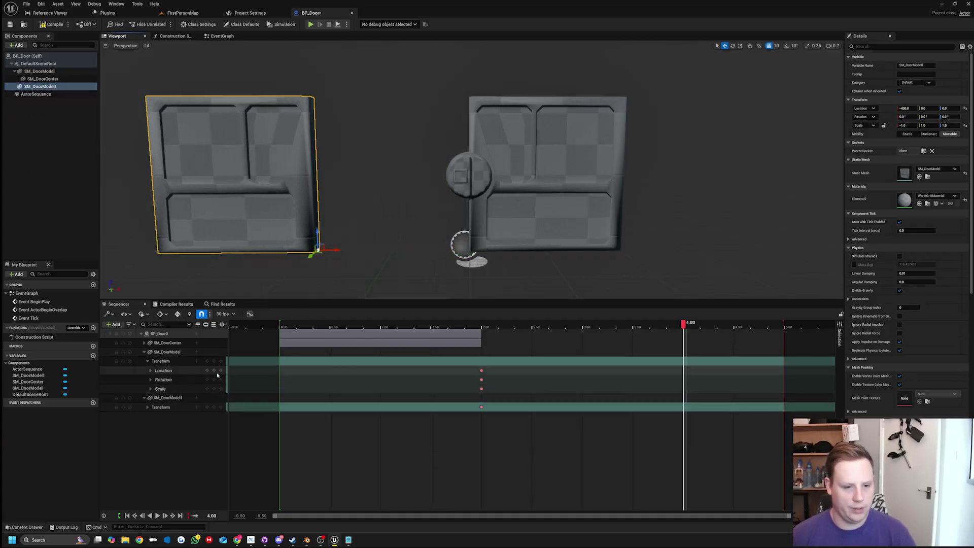
pyautogui.click(214, 407)
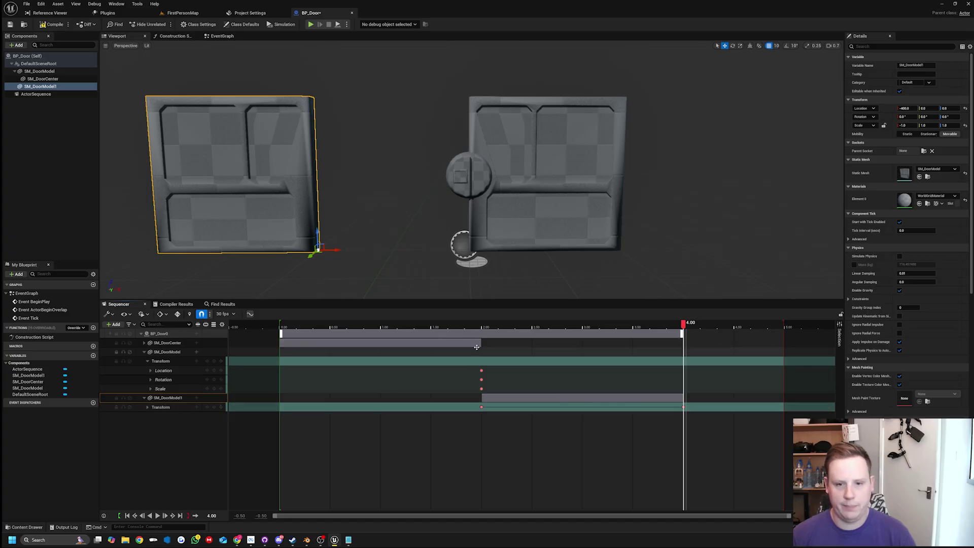
# Move SM_DoorModel to X 400 at 4.00 and key its transform
pyautogui.click(513, 223)
pyautogui.moveTo(512, 224); pyautogui.dragTo(472, 259, button='right')
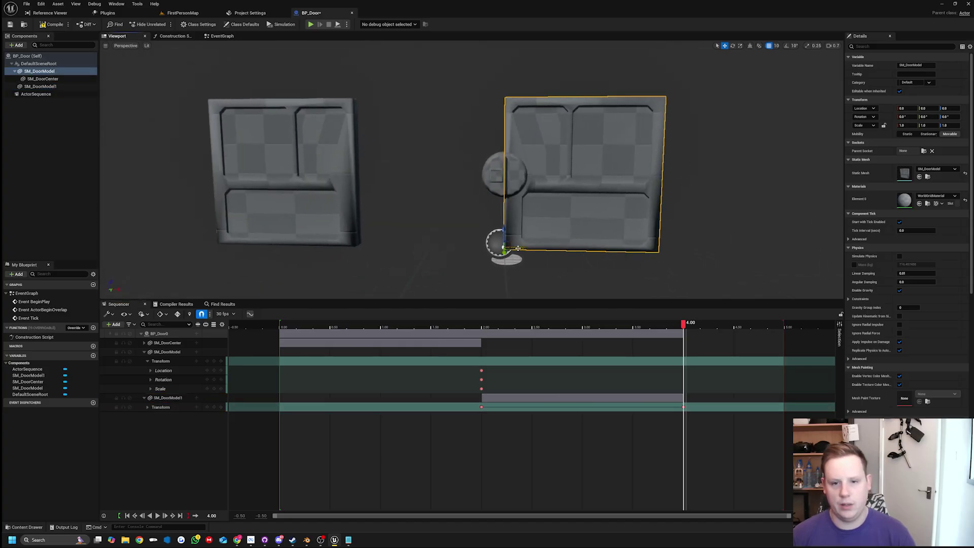
pyautogui.moveTo(518, 248); pyautogui.dragTo(669, 248)
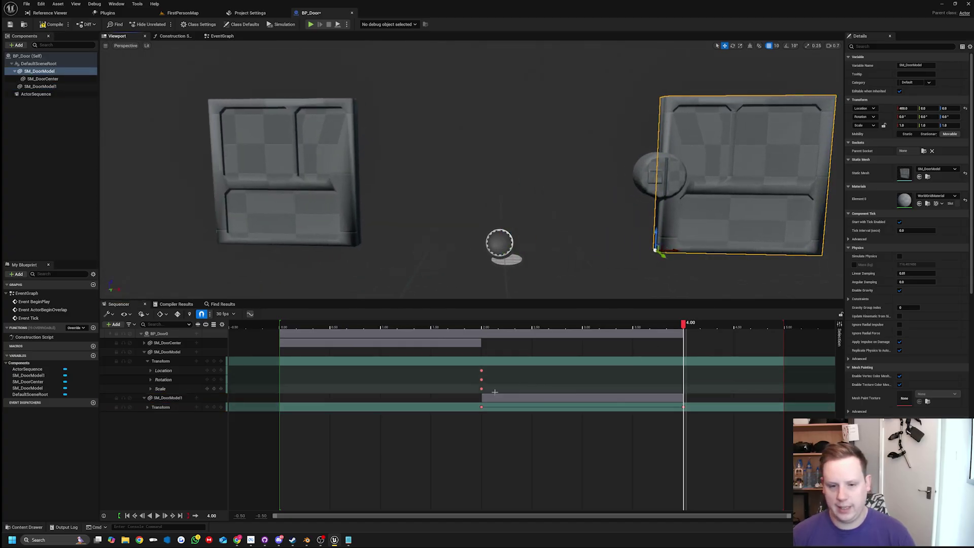
pyautogui.click(214, 361)
# Set the sequence's playback end to 4.00, compile the blueprint, and return the playhead to 0.00
pyautogui.moveTo(683, 325)
pyautogui.mouseDown()
pyautogui.moveTo(282, 325)
pyautogui.moveTo(520, 314)
pyautogui.moveTo(687, 322)
pyautogui.mouseUp()
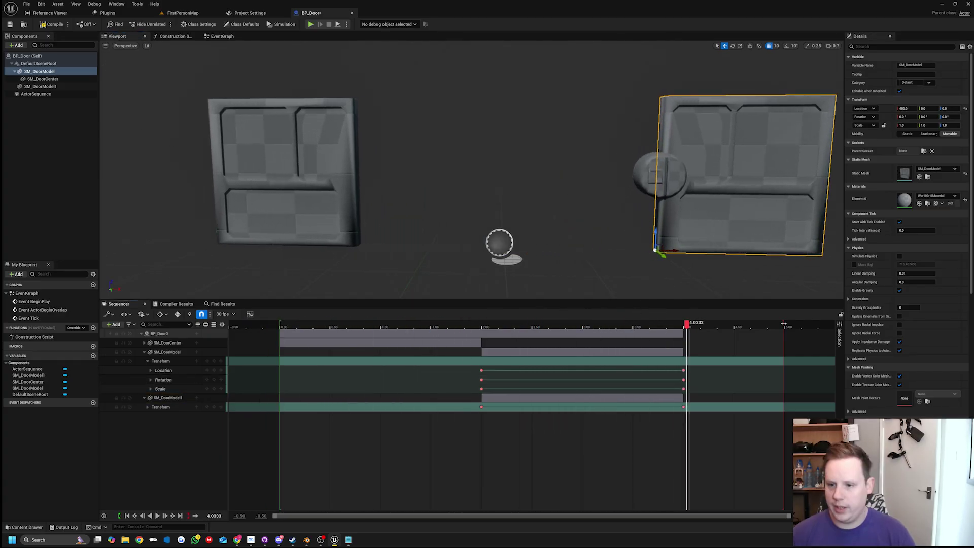
pyautogui.moveTo(784, 324); pyautogui.dragTo(684, 324)
pyautogui.moveTo(687, 325)
pyautogui.mouseDown()
pyautogui.moveTo(279, 325)
pyautogui.moveTo(644, 326)
pyautogui.moveTo(298, 335)
pyautogui.moveTo(700, 332)
pyautogui.moveTo(320, 337)
pyautogui.moveTo(686, 341)
pyautogui.mouseUp()
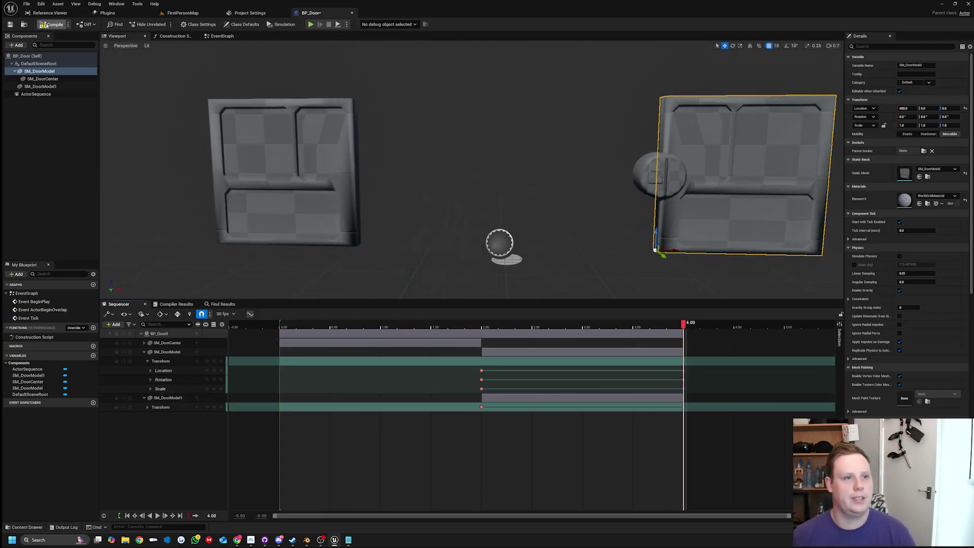
pyautogui.press('F7')
pyautogui.moveTo(361, 325); pyautogui.dragTo(281, 325)
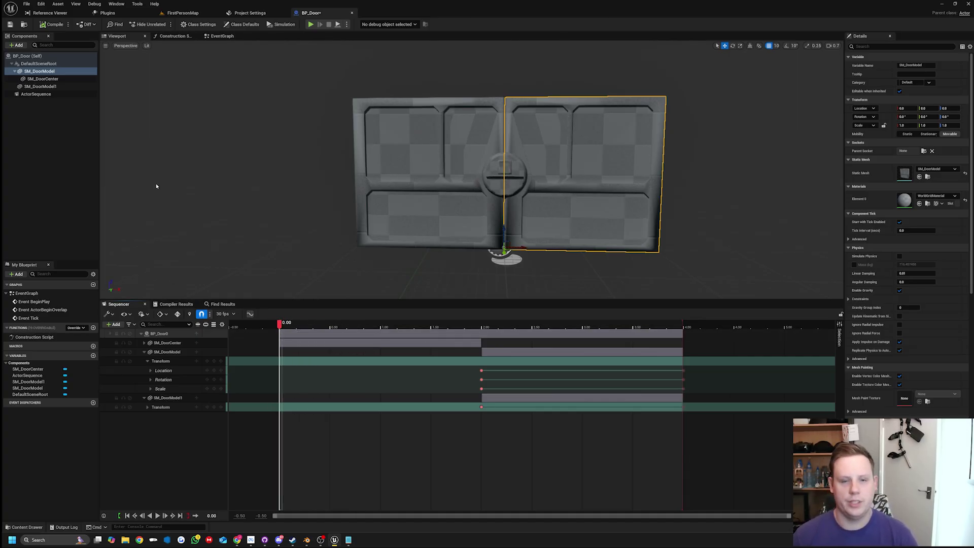
# Add a Box Collision component under DefaultSceneRoot
pyautogui.doubleClick(41, 72)
pyautogui.click(45, 63)
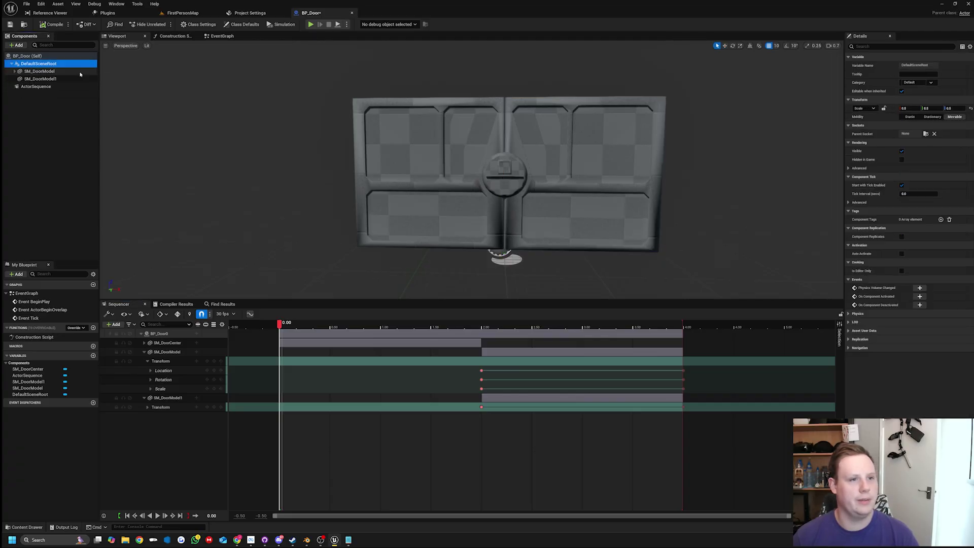
pyautogui.click(23, 46)
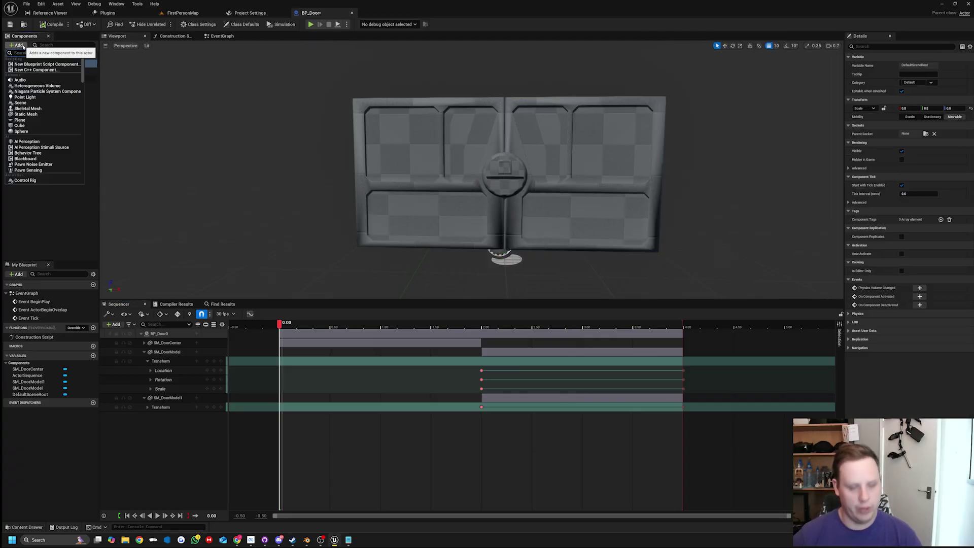
pyautogui.click(29, 64)
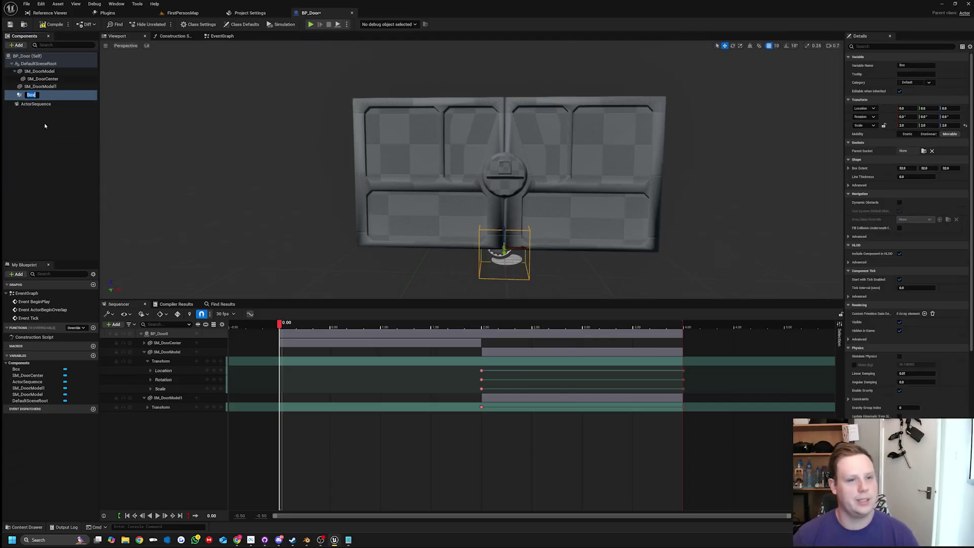
# Raise the Box component to Z 180 and scale it on all axes to enclose the whole door with space in front and behind
pyautogui.moveTo(523, 175); pyautogui.dragTo(482, 193, button='right')
pyautogui.moveTo(597, 224); pyautogui.dragTo(548, 222, button='right')
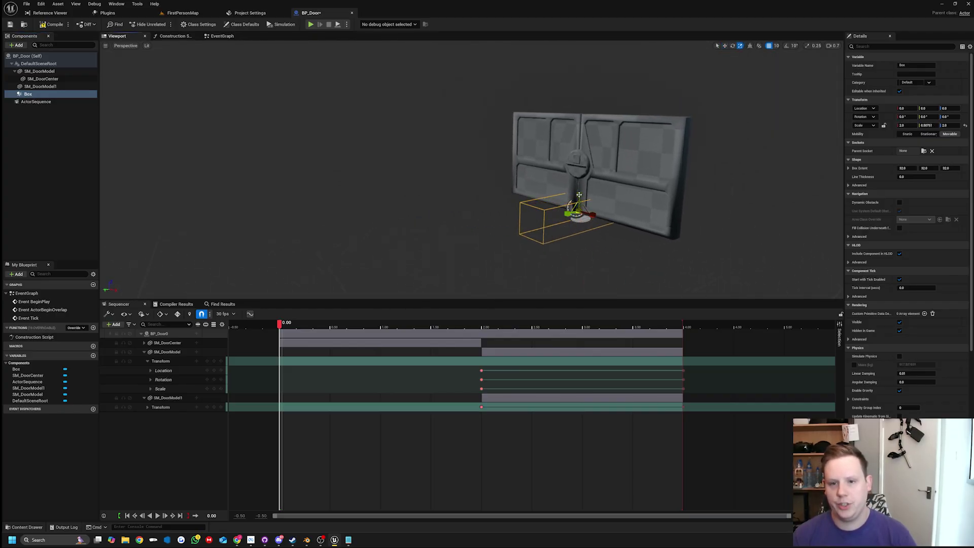
pyautogui.moveTo(579, 195); pyautogui.dragTo(579, 162)
pyautogui.moveTo(579, 200); pyautogui.dragTo(835, 130)
pyautogui.press('r')
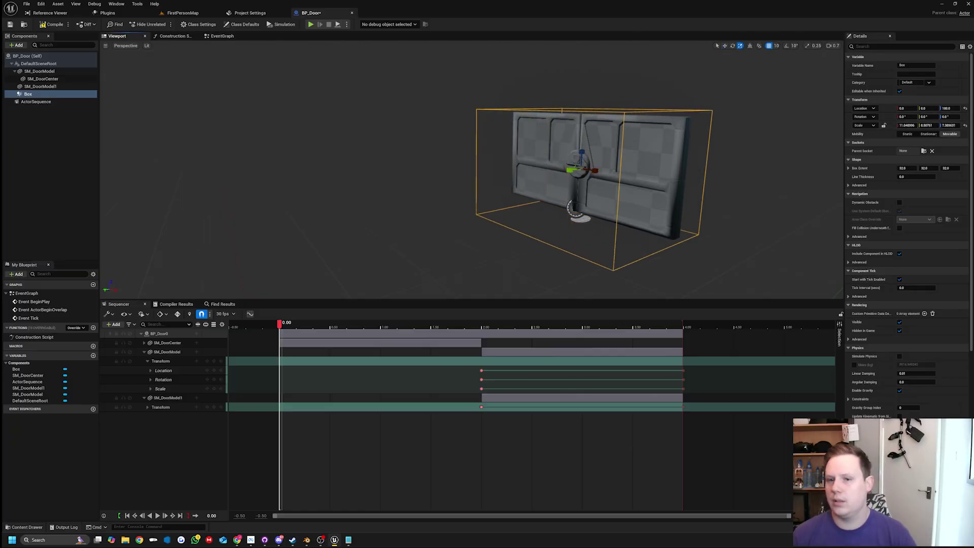
# Raise the Box component to Z 240 so its base sits near the bottom of the door
pyautogui.press('a')
pyautogui.moveTo(475, 137); pyautogui.dragTo(634, 132, button='right')
pyautogui.press('w')
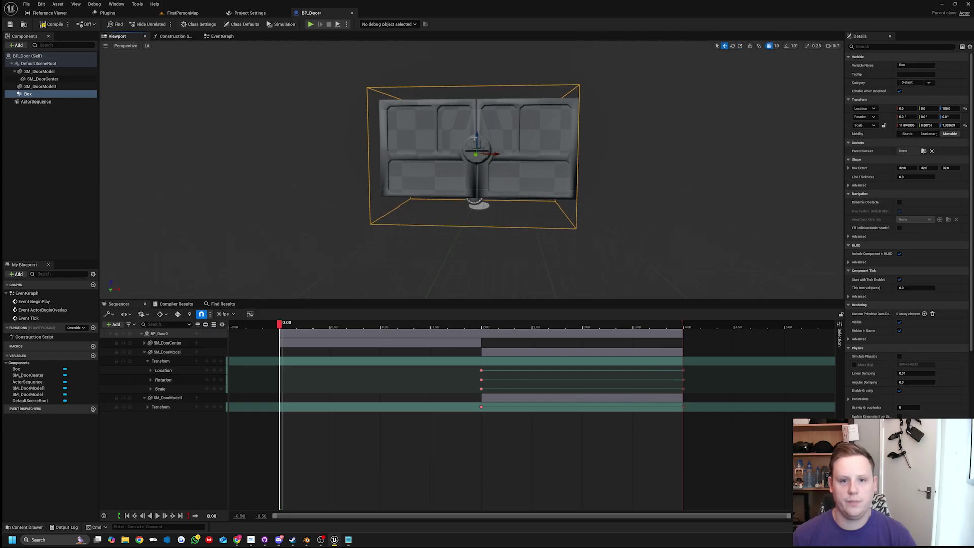
pyautogui.moveTo(475, 136); pyautogui.dragTo(476, 117)
pyautogui.click(225, 38)
pyautogui.moveTo(576, 171); pyautogui.dragTo(500, 154, button='right')
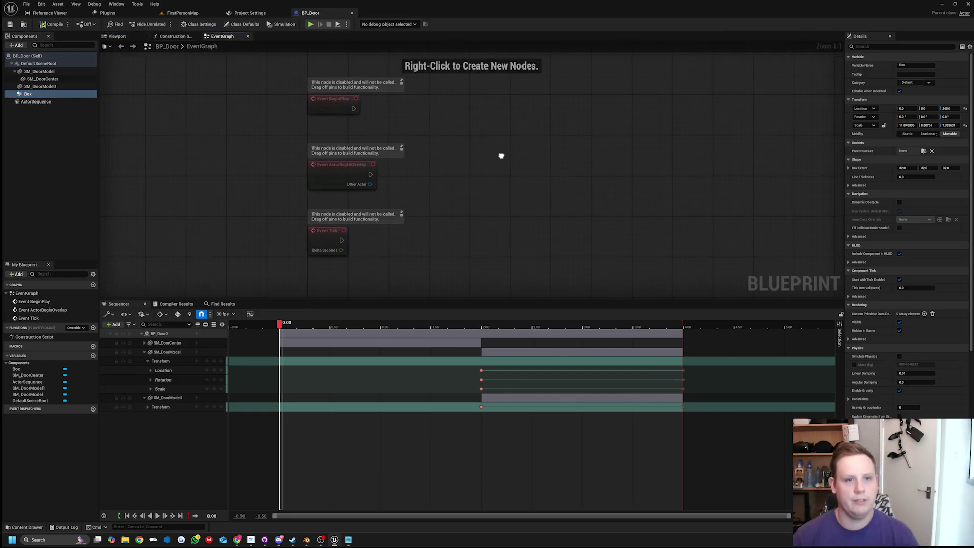
pyautogui.click(117, 36)
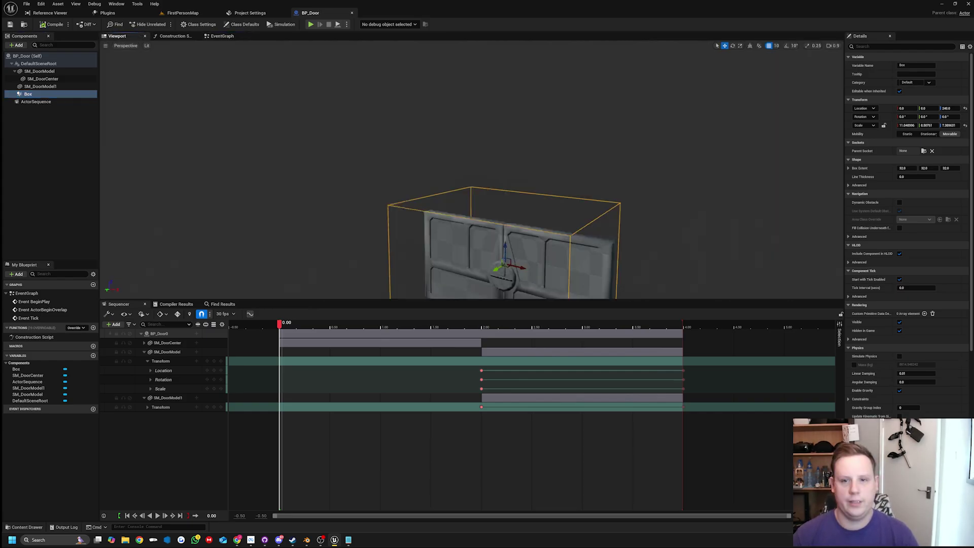
# Stretch the Box component slightly along X so it extends past both door panels
pyautogui.press('d')
pyautogui.moveTo(477, 152); pyautogui.dragTo(604, 137, button='right')
pyautogui.press('a')
pyautogui.moveTo(489, 162); pyautogui.dragTo(499, 162)
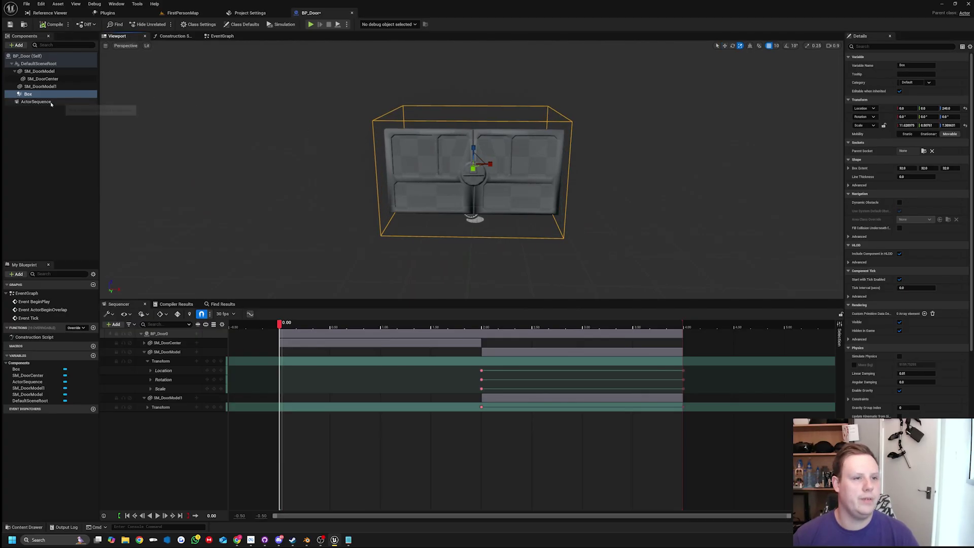
# Add an On Component Begin Overlap event for the Box component to the Event Graph
pyautogui.scroll(-10, 919, 315)
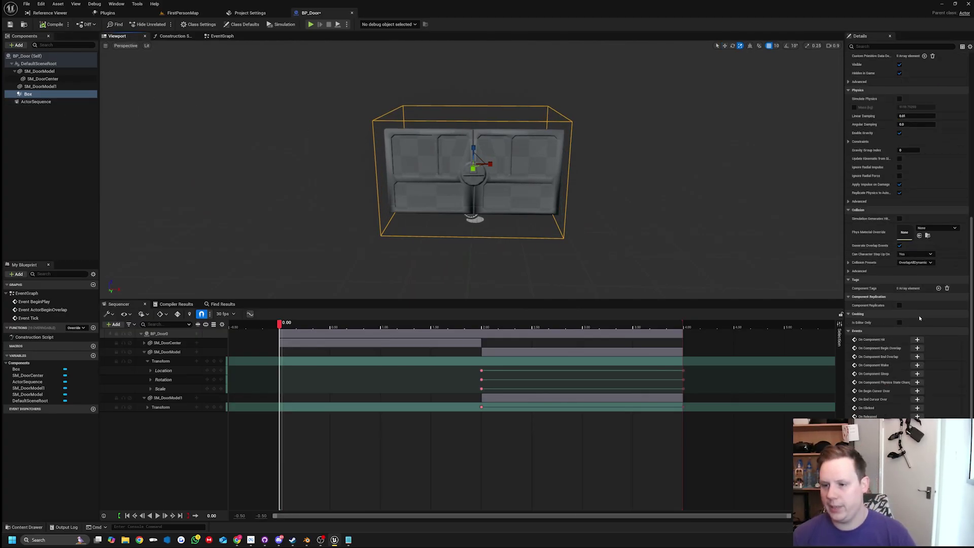
pyautogui.click(917, 348)
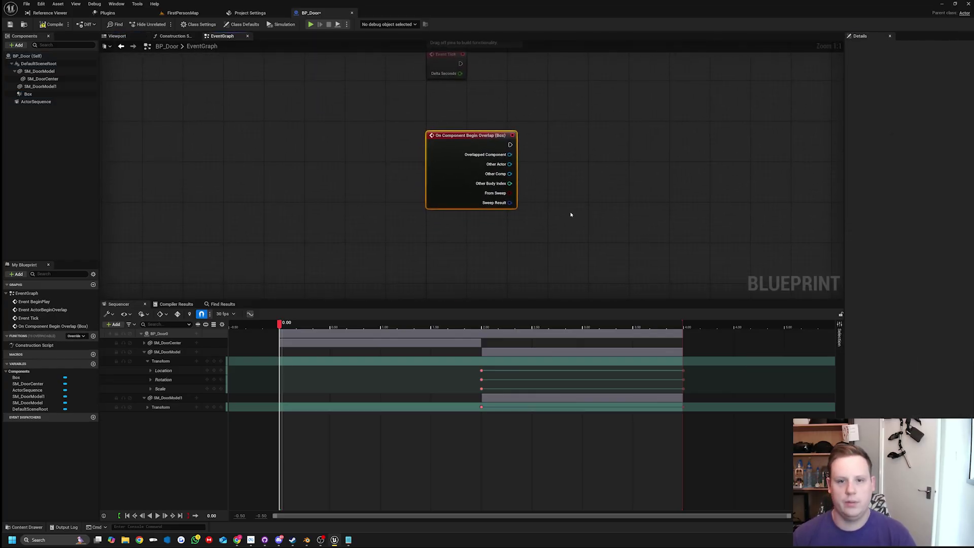
pyautogui.moveTo(570, 214); pyautogui.dragTo(483, 163, button='right')
# Add a Play Sequence node targeting the ActorSequence component, run it from the Box overlap event, and tuck the Actor Sequence reference beneath it
pyautogui.moveTo(23, 103); pyautogui.dragTo(198, 130)
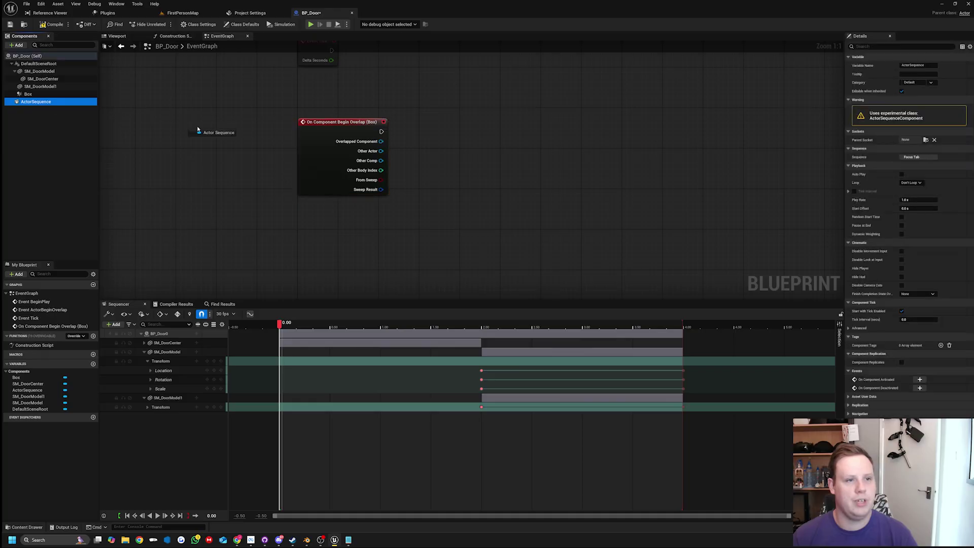
pyautogui.moveTo(422, 175); pyautogui.dragTo(492, 161)
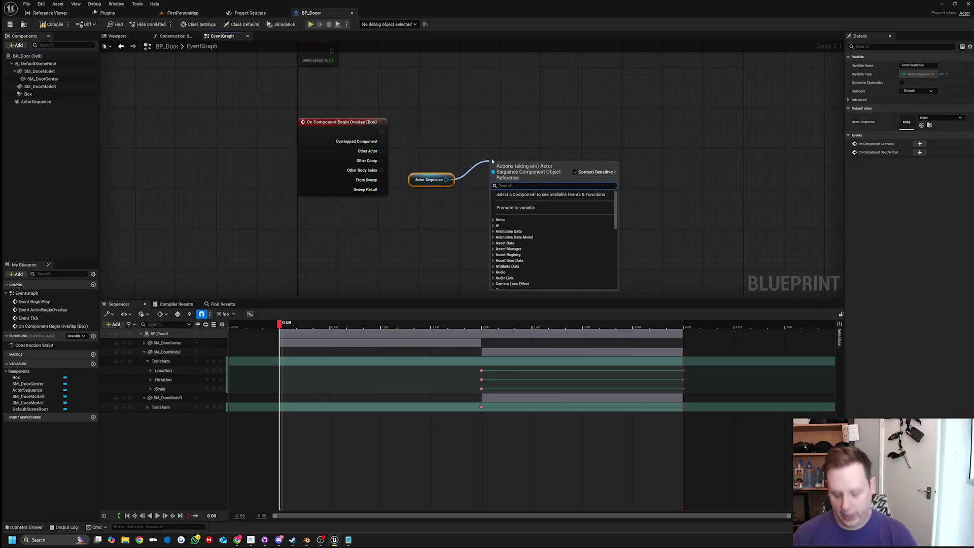
pyautogui.write('play')
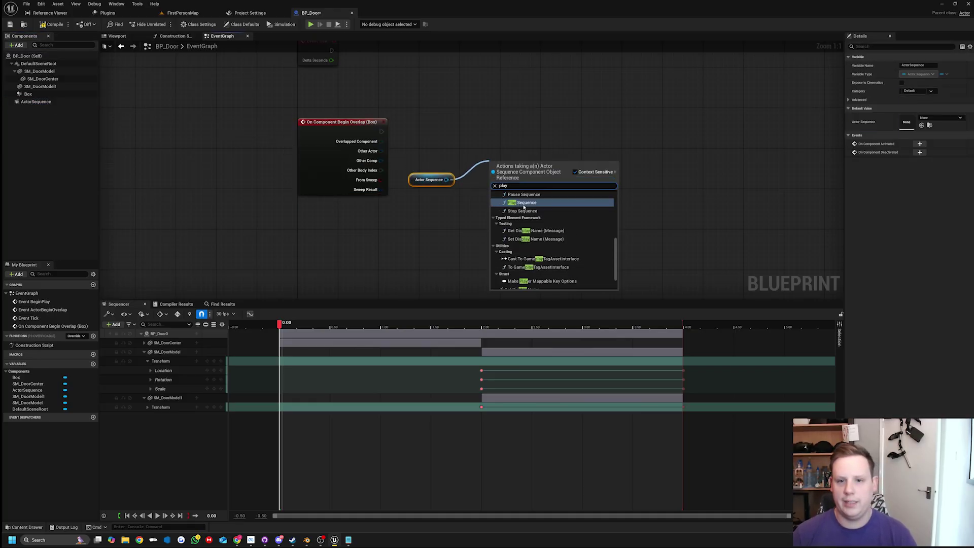
pyautogui.click(524, 202)
pyautogui.moveTo(509, 173); pyautogui.dragTo(382, 131)
pyautogui.moveTo(565, 137); pyautogui.dragTo(575, 127)
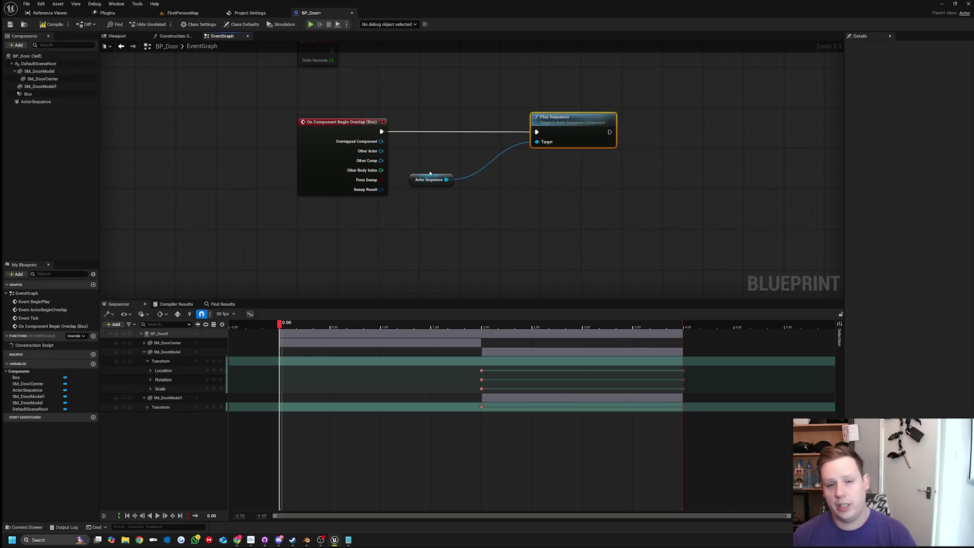
pyautogui.moveTo(424, 183); pyautogui.dragTo(551, 165)
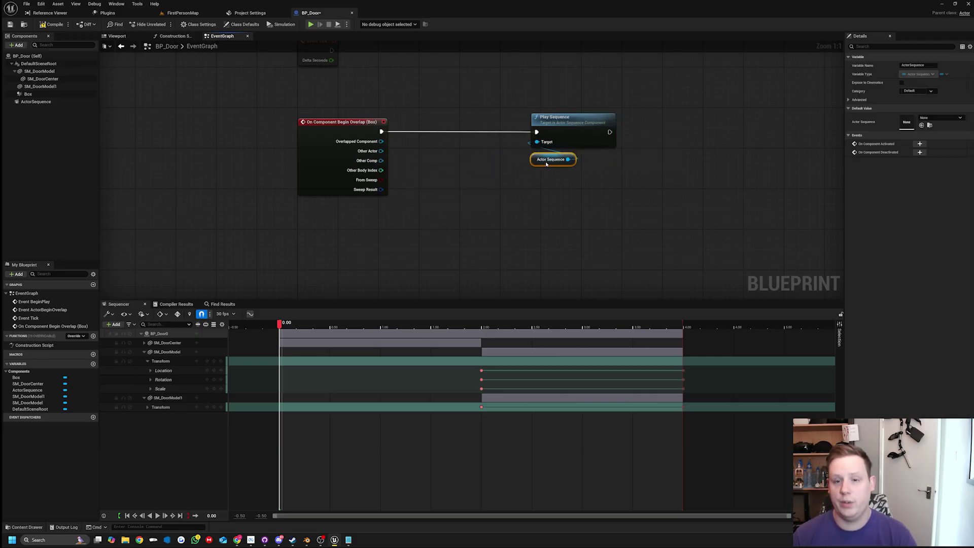
# Check the player character blueprint BP_FirstPersonCharacter in the FirstPerson Blueprints folder and return to BP_Door
pyautogui.click(183, 14)
pyautogui.moveTo(417, 152); pyautogui.dragTo(354, 187, button='right')
pyautogui.click(455, 131)
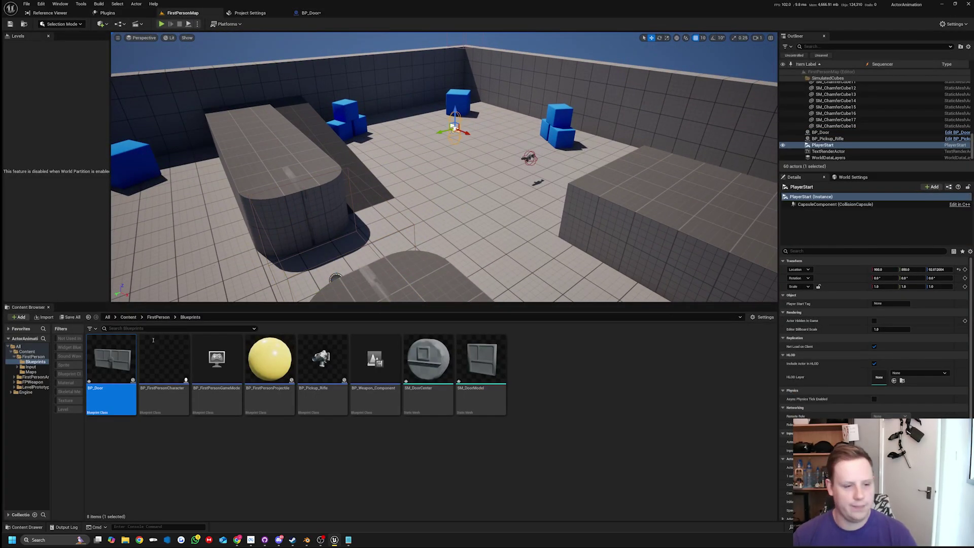
pyautogui.click(34, 357)
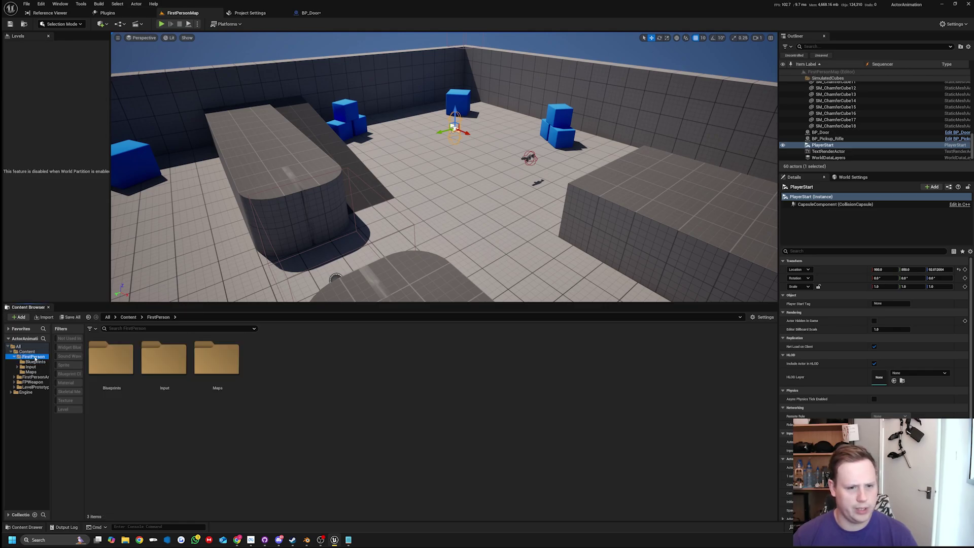
pyautogui.click(35, 362)
pyautogui.doubleClick(167, 386)
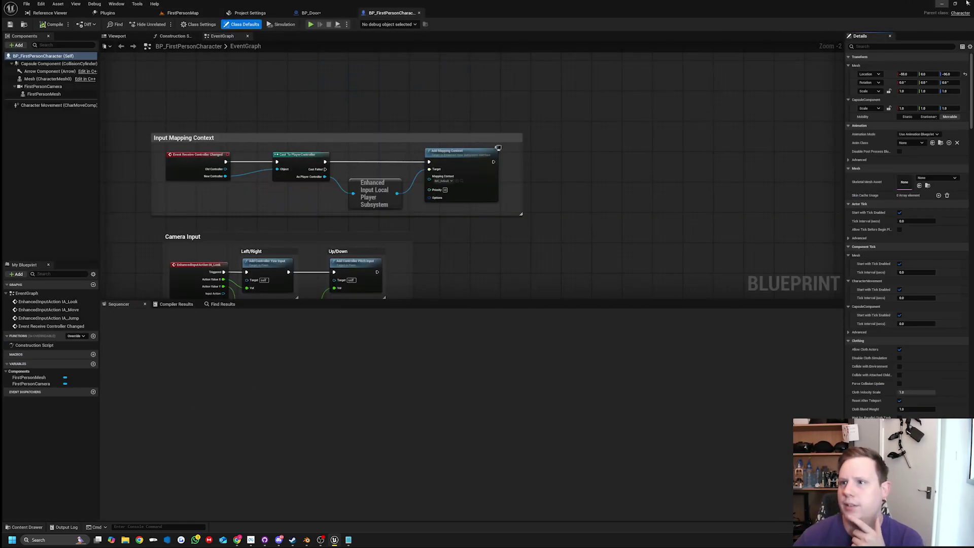
pyautogui.click(311, 13)
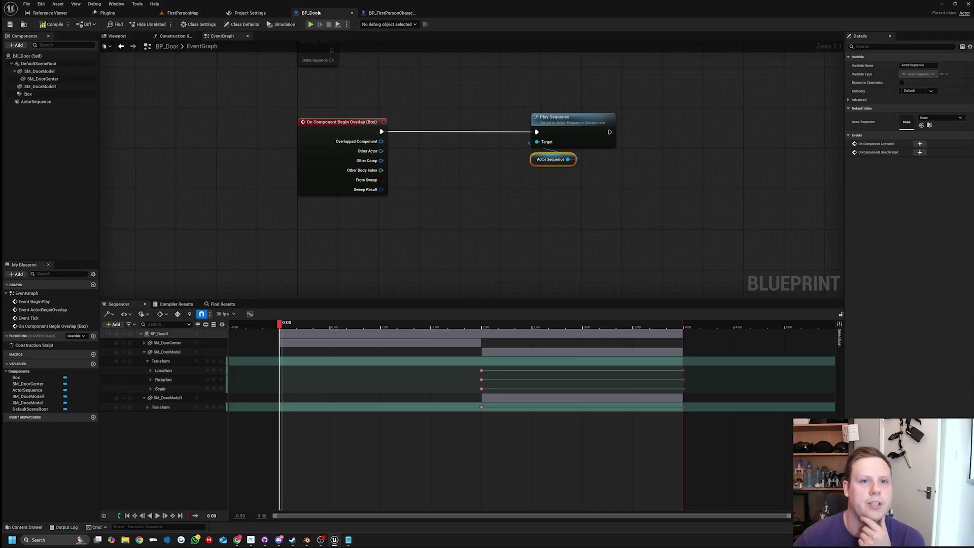
pyautogui.rightClick(428, 183)
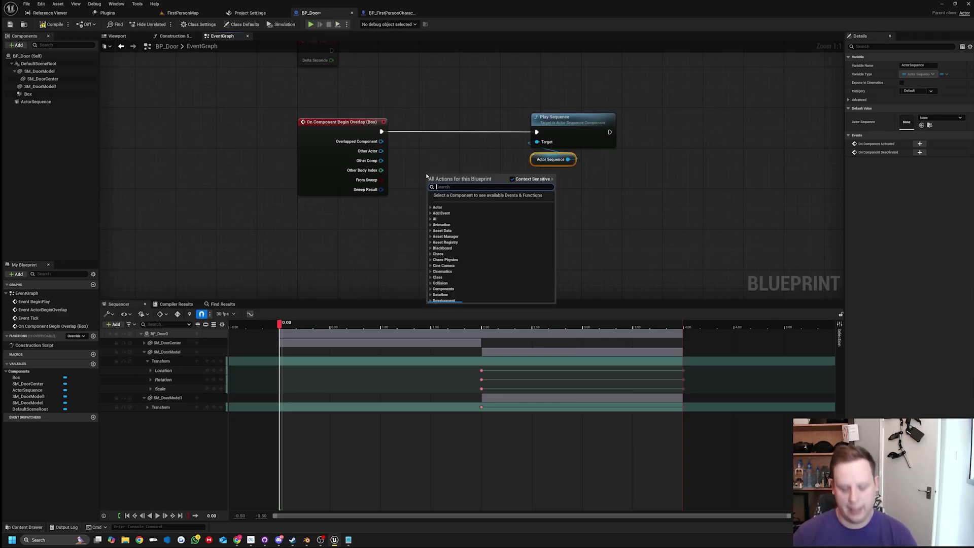
pyautogui.write('cast to chara')
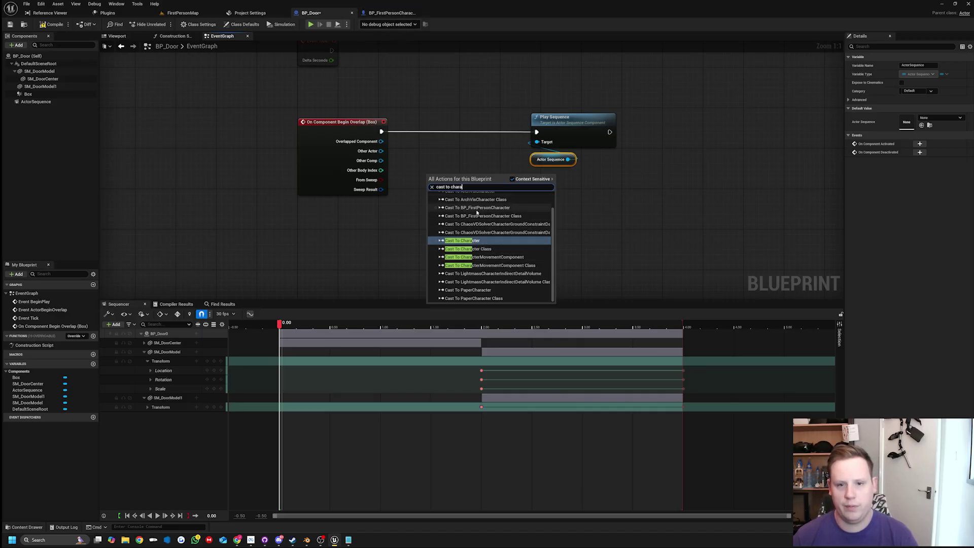
pyautogui.click(477, 208)
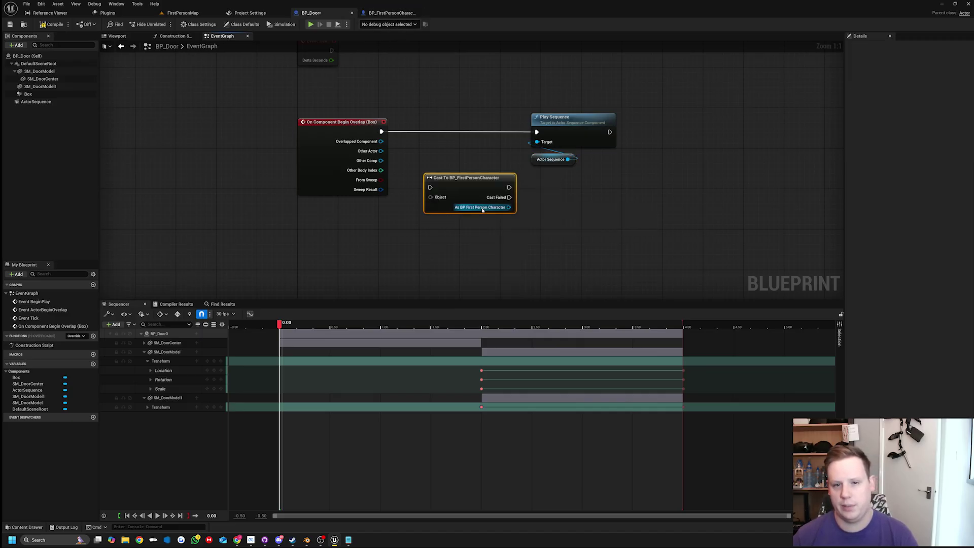
pyautogui.click(472, 184)
pyautogui.press('Delete')
# Compare the overlap event's Other Actor with Get Player Character in an Equal node, placing the character node below the event
pyautogui.moveTo(381, 151); pyautogui.dragTo(412, 168)
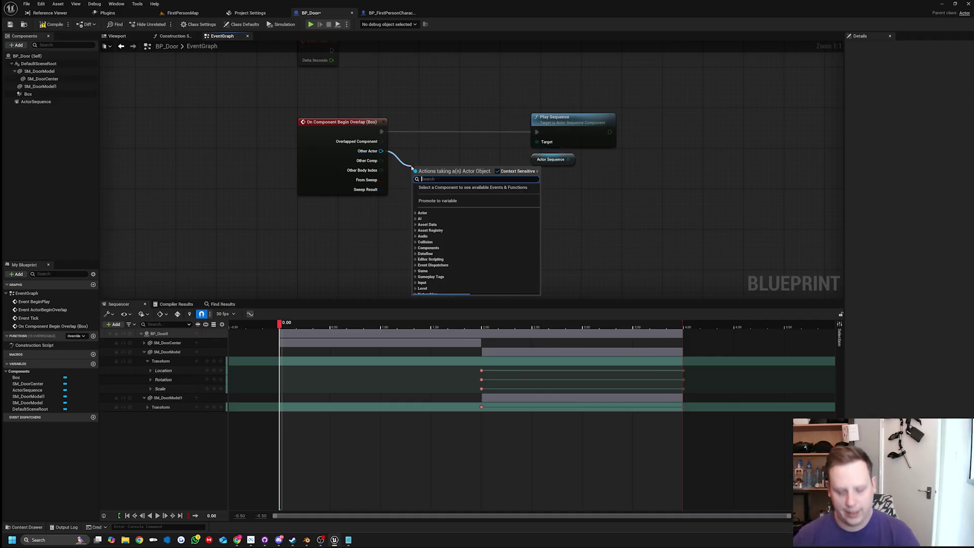
pyautogui.write('==')
pyautogui.press('Return')
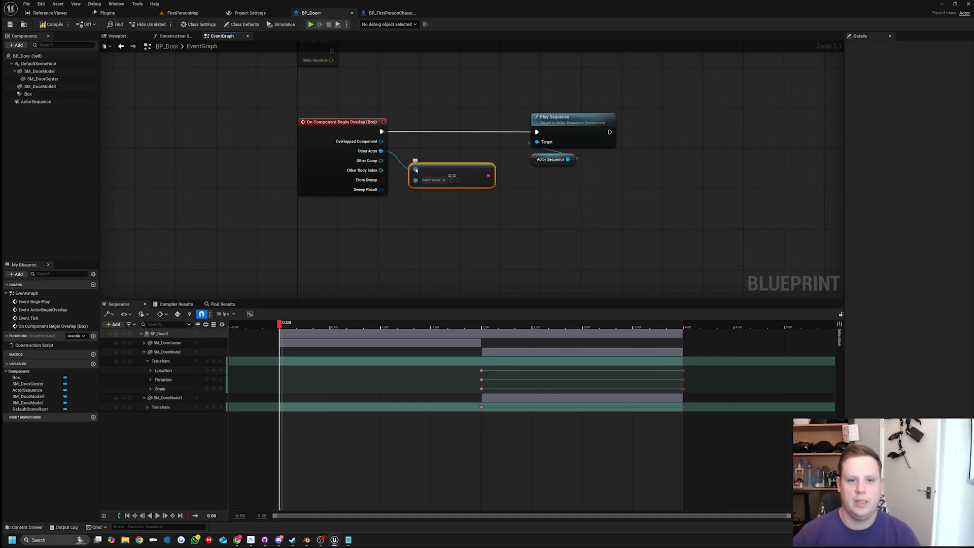
pyautogui.moveTo(415, 180); pyautogui.dragTo(413, 225)
pyautogui.write('get cha')
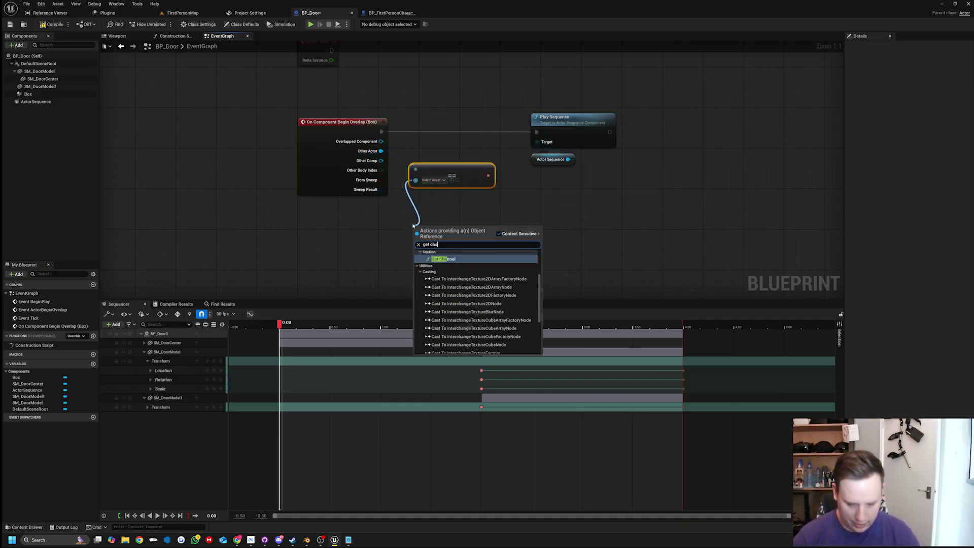
pyautogui.write('rac')
pyautogui.press('Return')
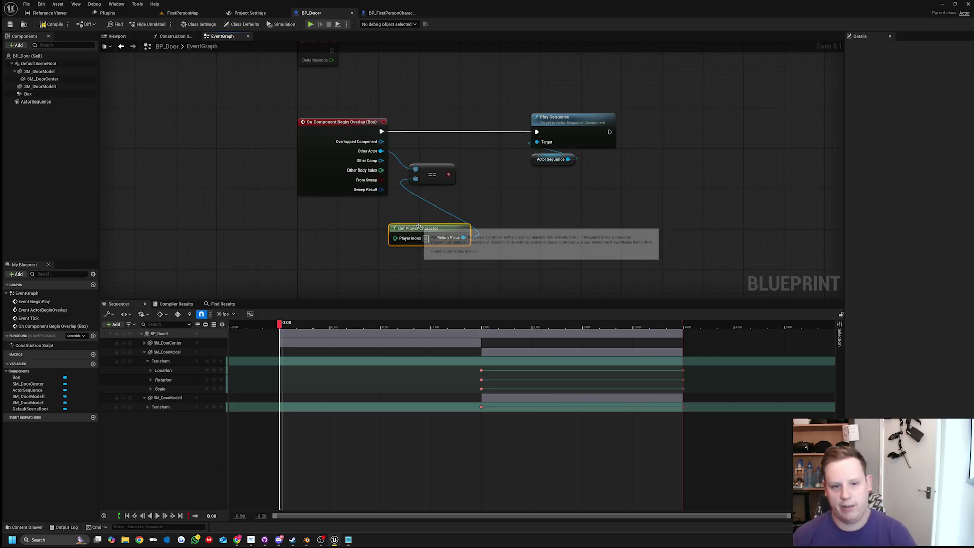
pyautogui.moveTo(418, 226); pyautogui.dragTo(332, 206)
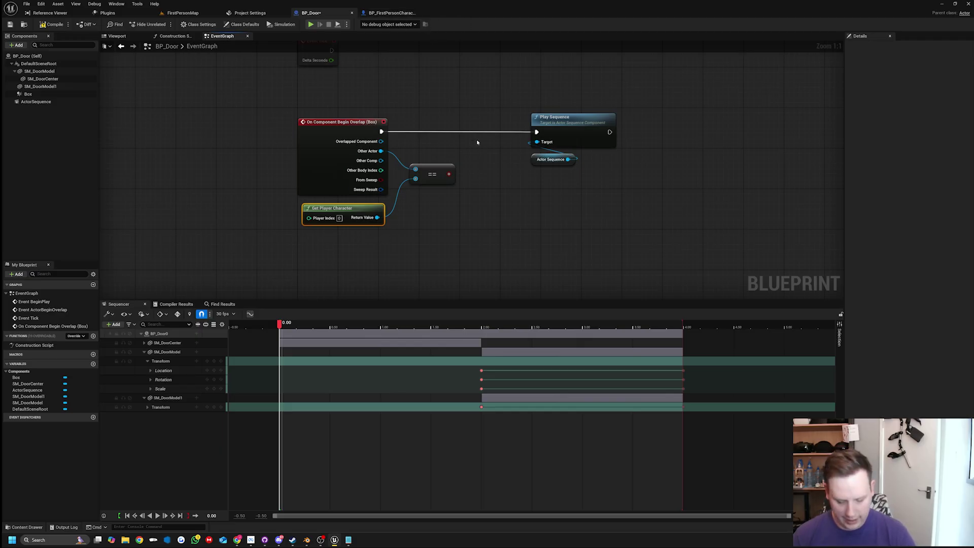
# Insert a Branch conditioned on the comparison, feed its True output into Play Sequence with the nodes spaced out, and compile the blueprint
pyautogui.press('b')
pyautogui.click(470, 125)
pyautogui.moveTo(476, 145); pyautogui.dragTo(384, 137)
pyautogui.moveTo(496, 131); pyautogui.dragTo(492, 128)
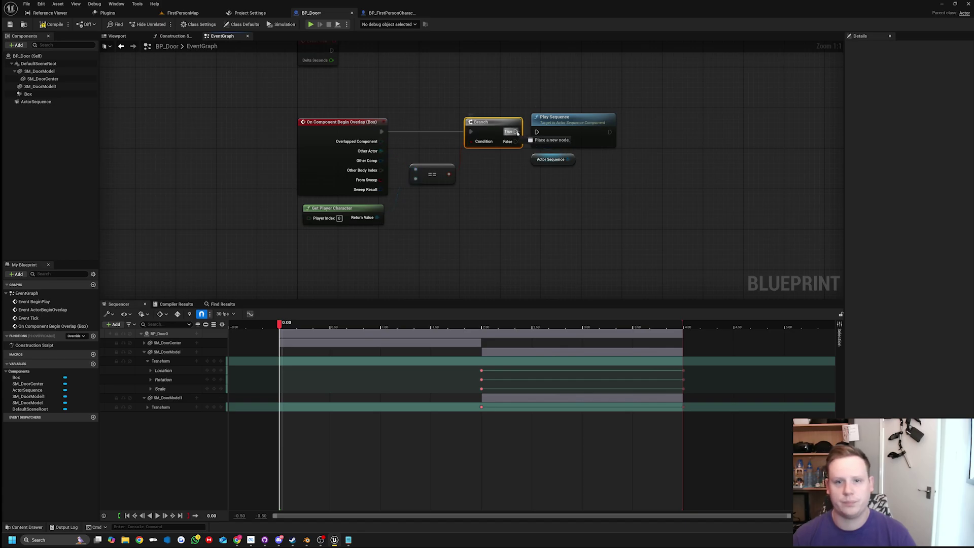
pyautogui.moveTo(593, 206); pyautogui.dragTo(627, 124)
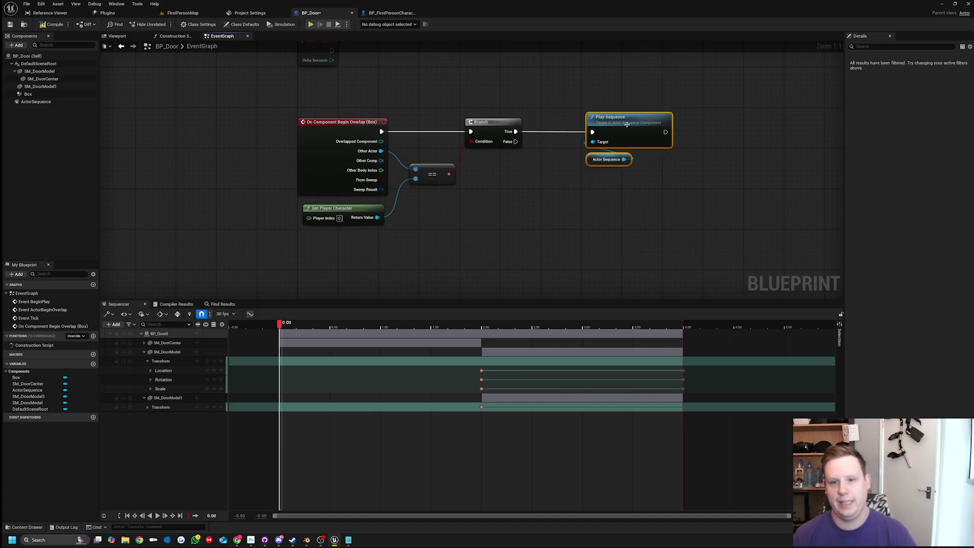
pyautogui.click(42, 26)
# Play-test FirstPersonMap briefly to check the door's starting state, and stop the session
pyautogui.click(184, 13)
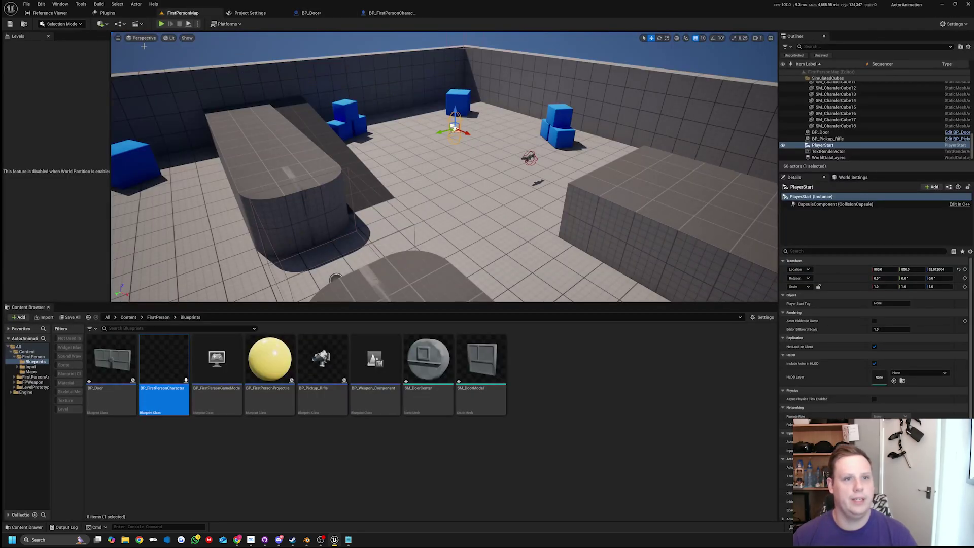
pyautogui.click(161, 24)
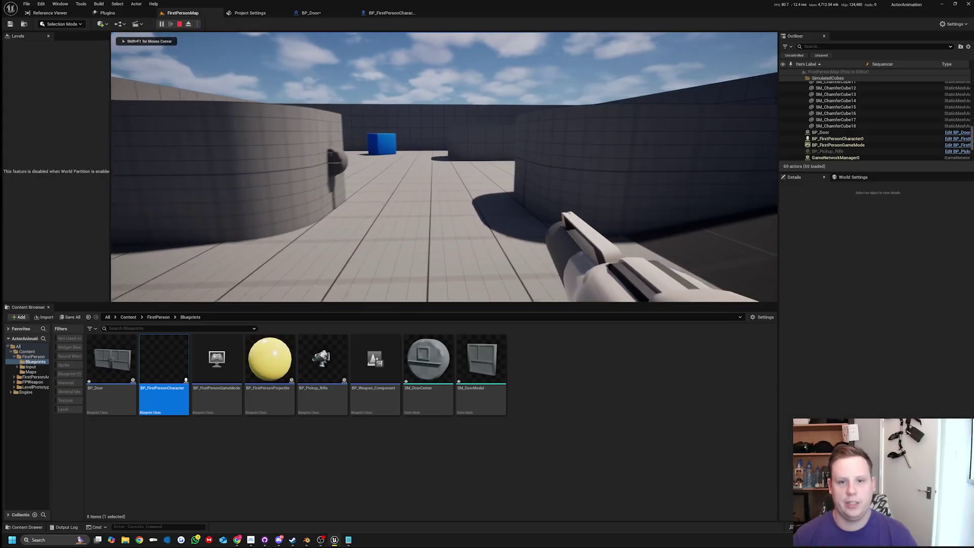
pyautogui.press('Escape')
# Scrub through BP_Door's sequence to check the door pose in its viewport, and return the playhead to 0.00
pyautogui.doubleClick(122, 361)
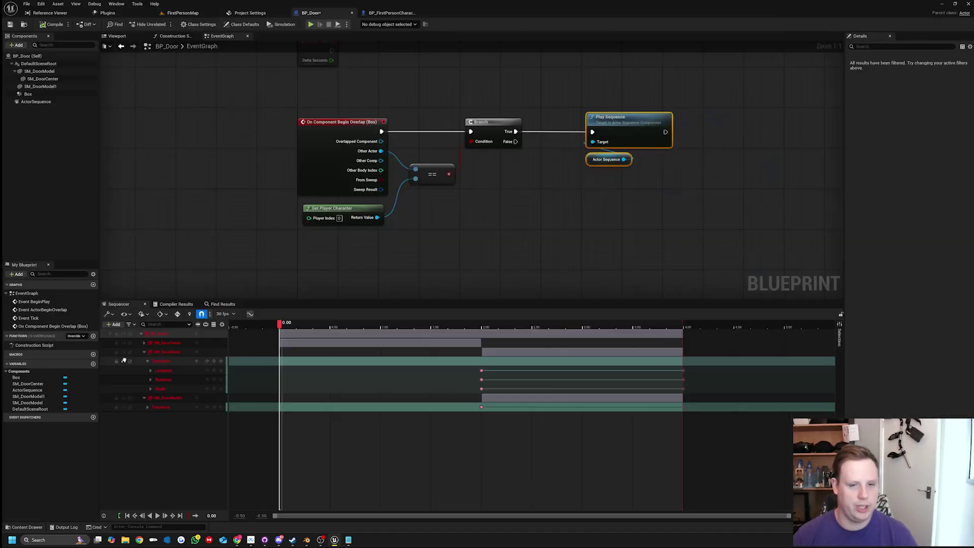
pyautogui.moveTo(434, 325); pyautogui.dragTo(346, 325)
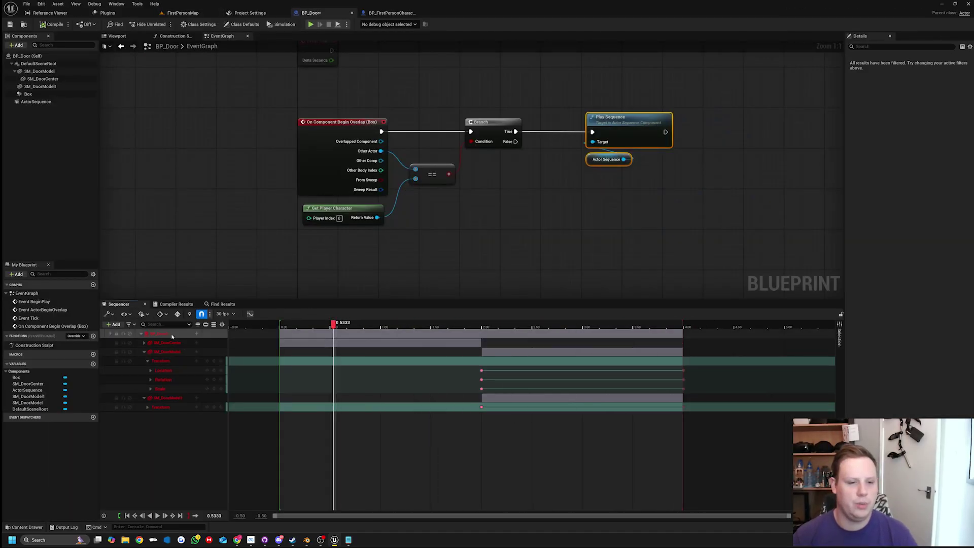
pyautogui.click(118, 36)
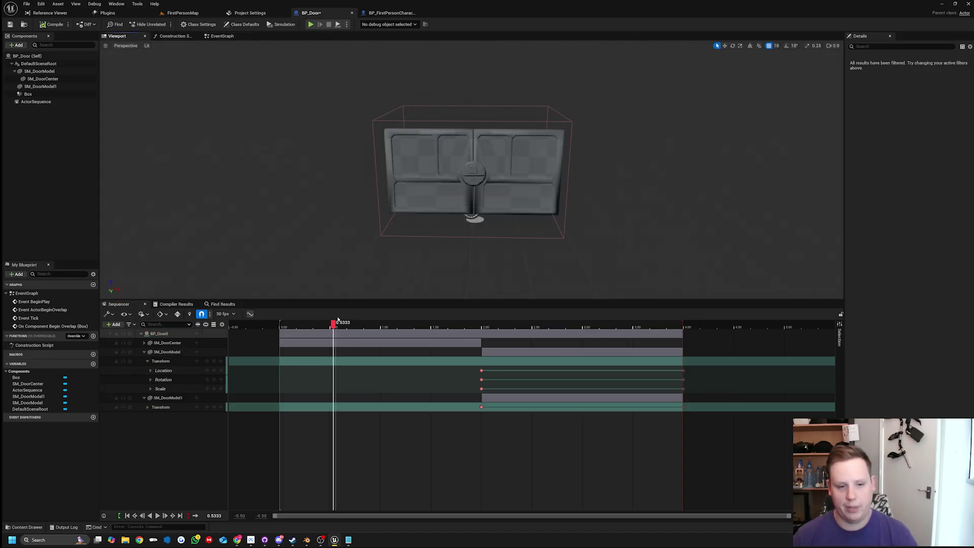
pyautogui.moveTo(338, 319); pyautogui.dragTo(282, 321)
# Reset the locations of SM_DoorModel and SM_DoorModel1 to default on the level's BP_Door instance, and select SM_DoorCenter
pyautogui.click(175, 14)
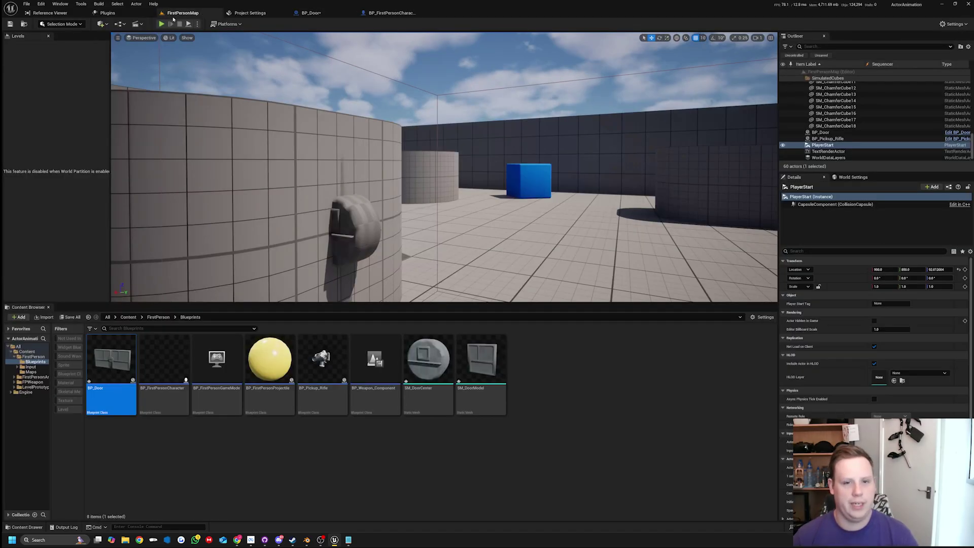
pyautogui.click(833, 214)
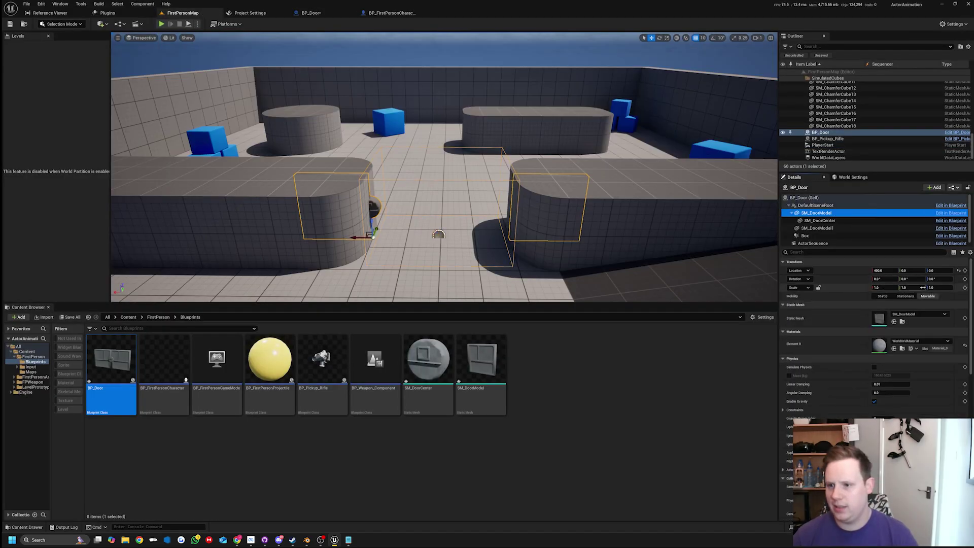
pyautogui.click(959, 271)
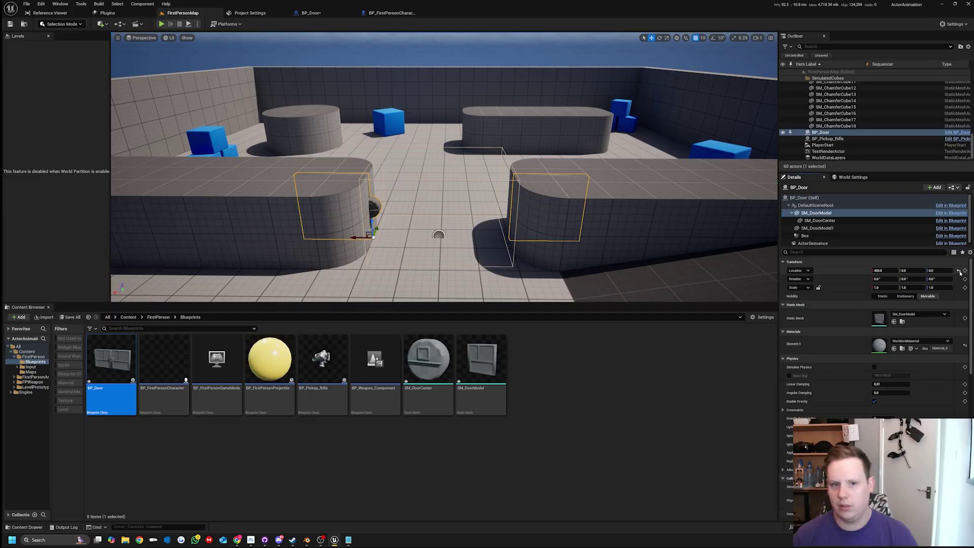
pyautogui.click(959, 273)
pyautogui.click(817, 228)
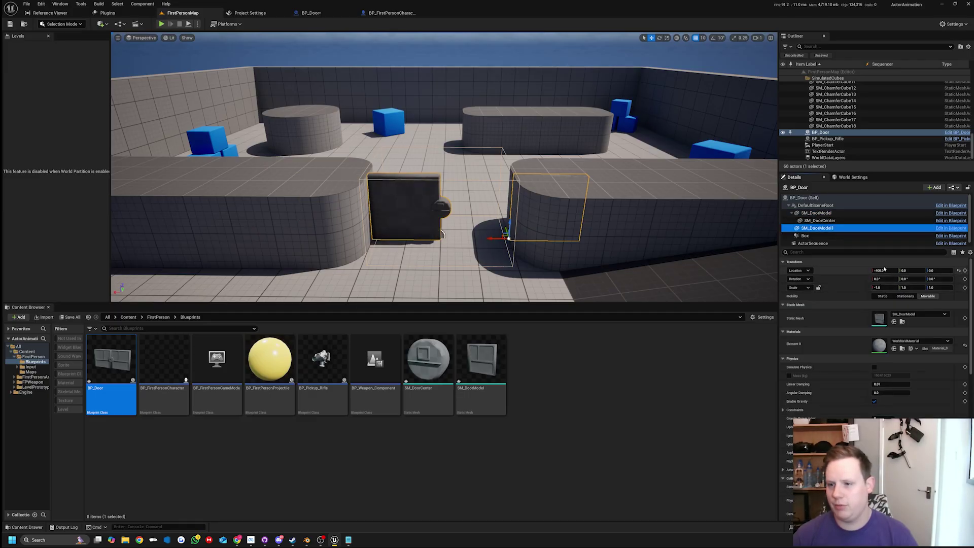
pyautogui.click(956, 271)
pyautogui.click(820, 221)
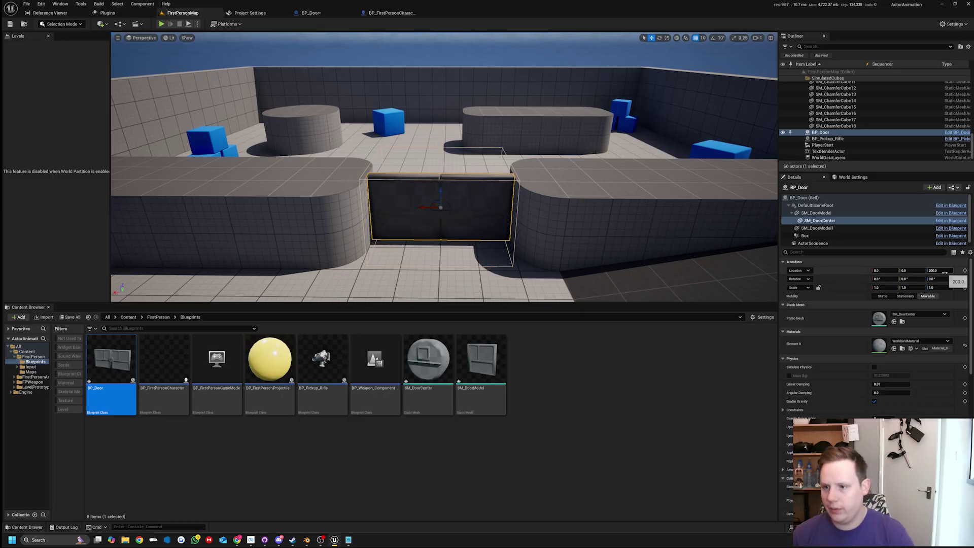
# Play-test FirstPersonMap by walking the character into the door's trigger and through the doorway, and stop the session
pyautogui.moveTo(479, 219); pyautogui.dragTo(475, 185, button='right')
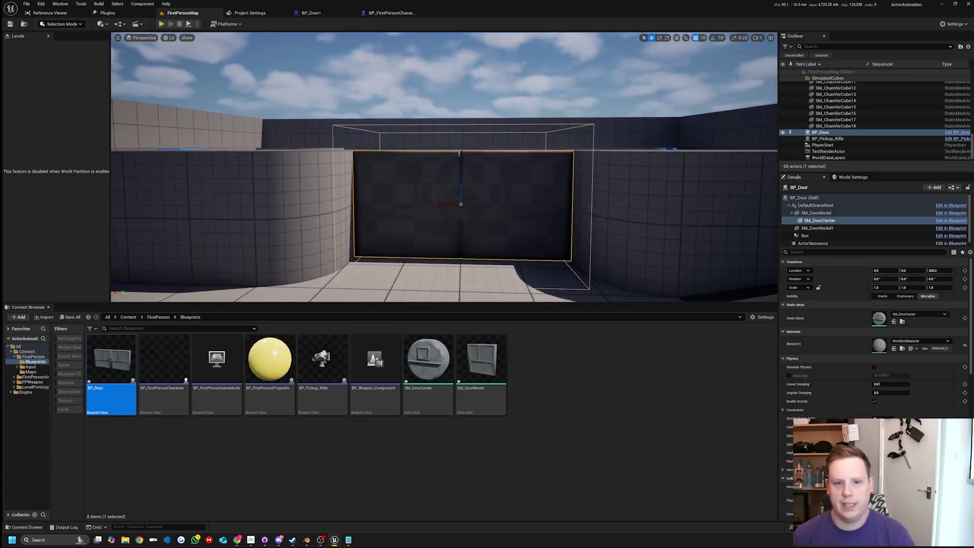
pyautogui.hotkey('alt', 'p')
pyautogui.press('w')
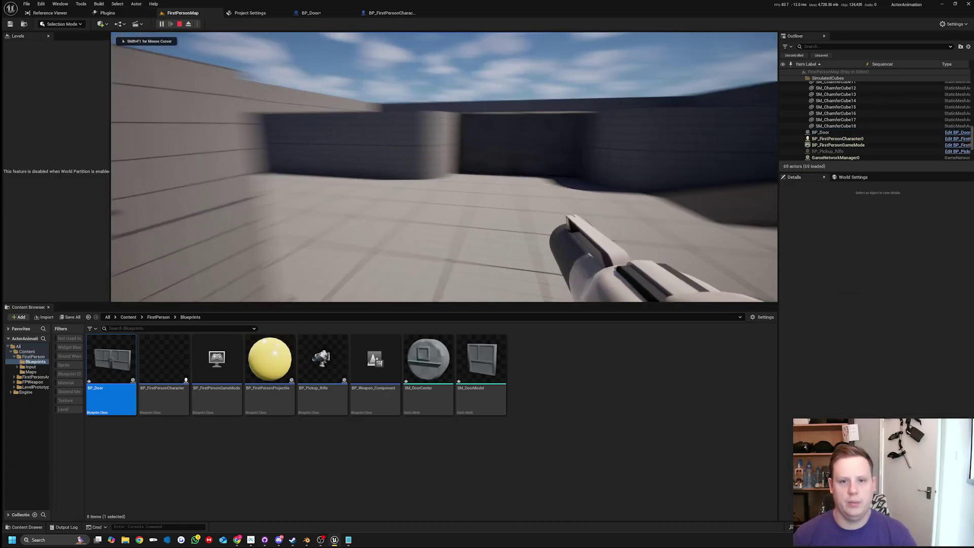
pyautogui.press('w')
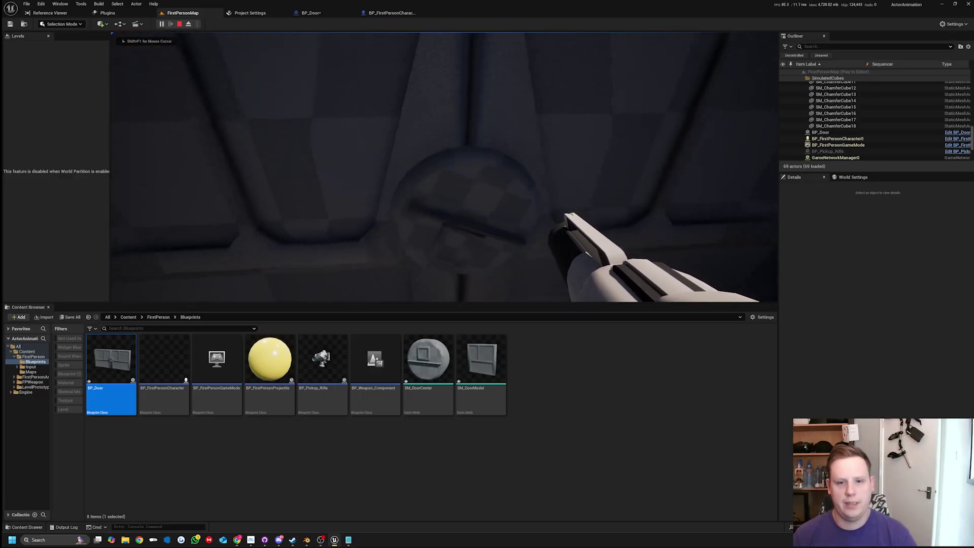
pyautogui.press('w')
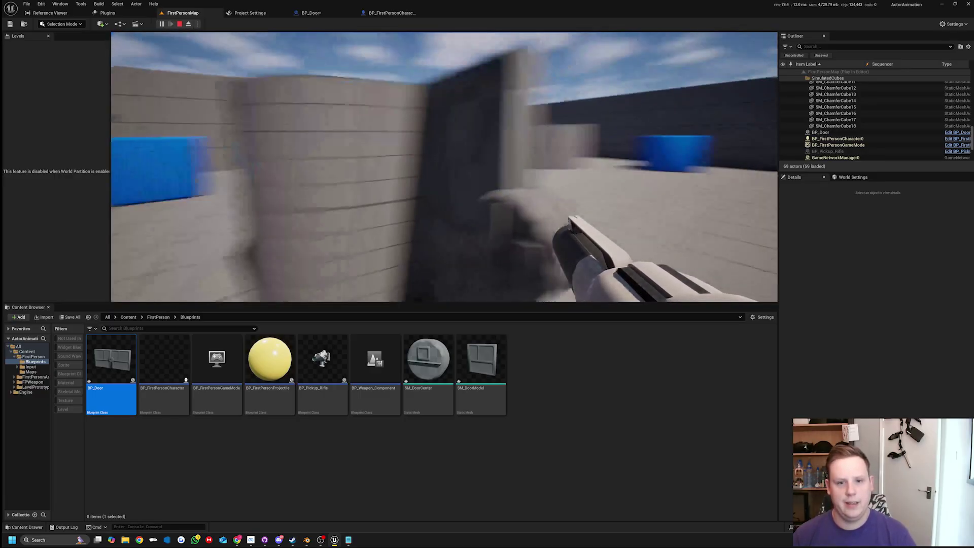
pyautogui.press('s')
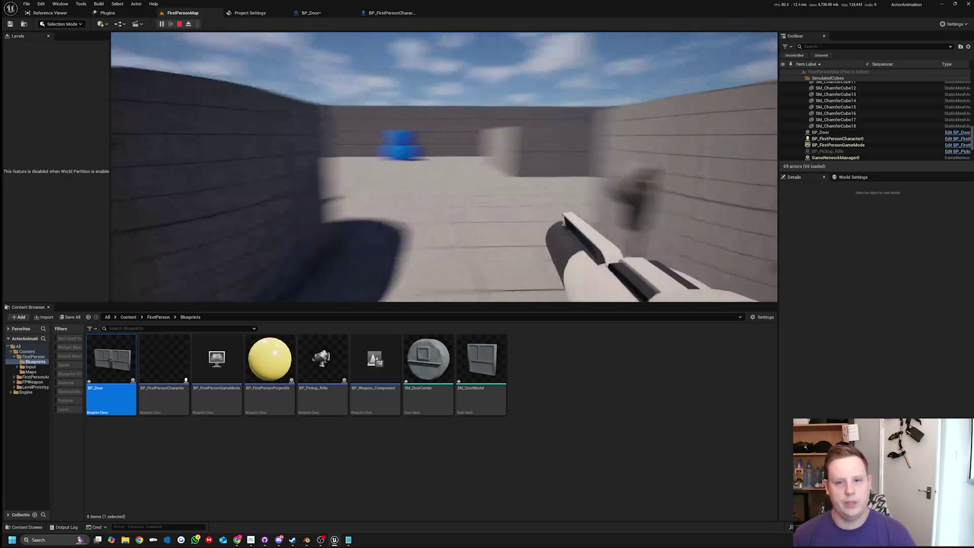
pyautogui.press('Escape')
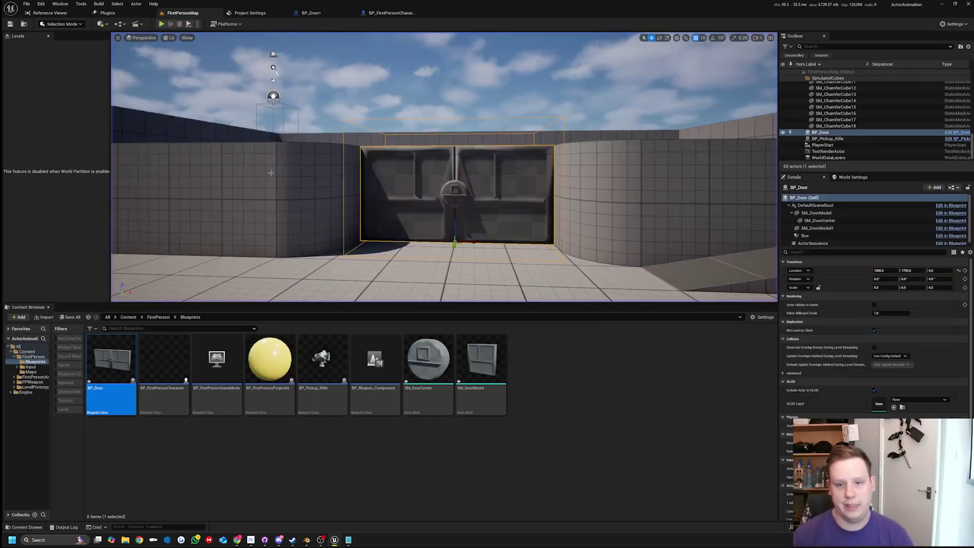
# Open BP_Door's event graph, move the Actor Sequence node clear of Play Sequence, and inspect the ActorSequence component's Play Rate setting
pyautogui.doubleClick(112, 361)
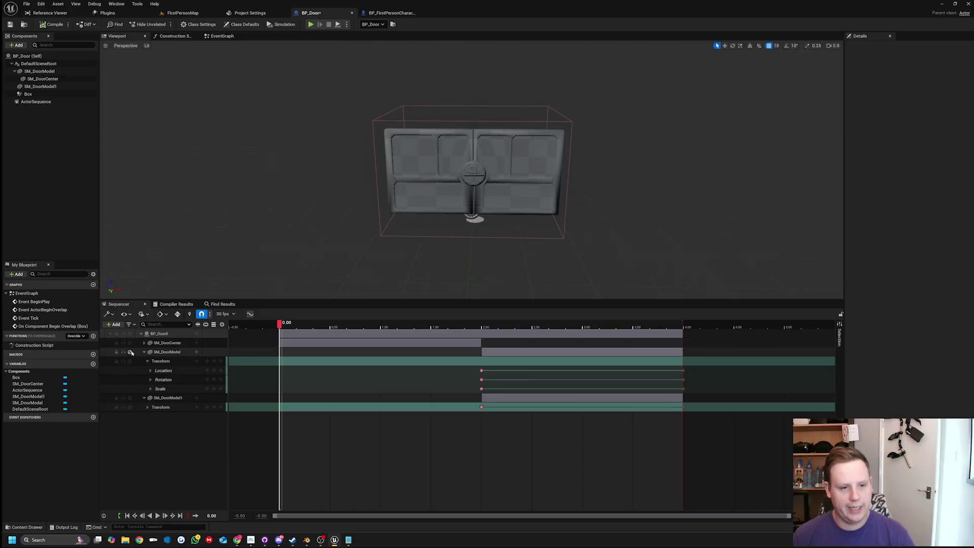
pyautogui.click(141, 333)
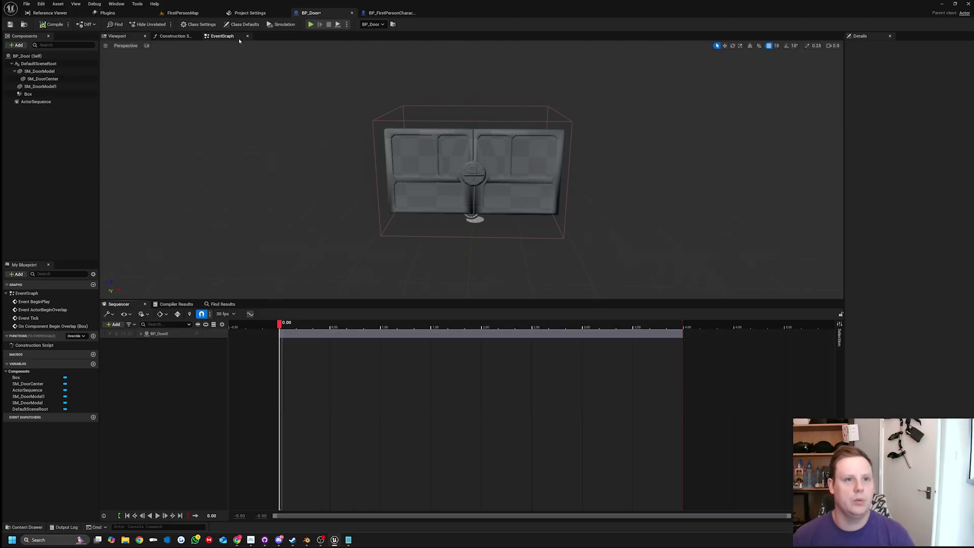
pyautogui.click(218, 36)
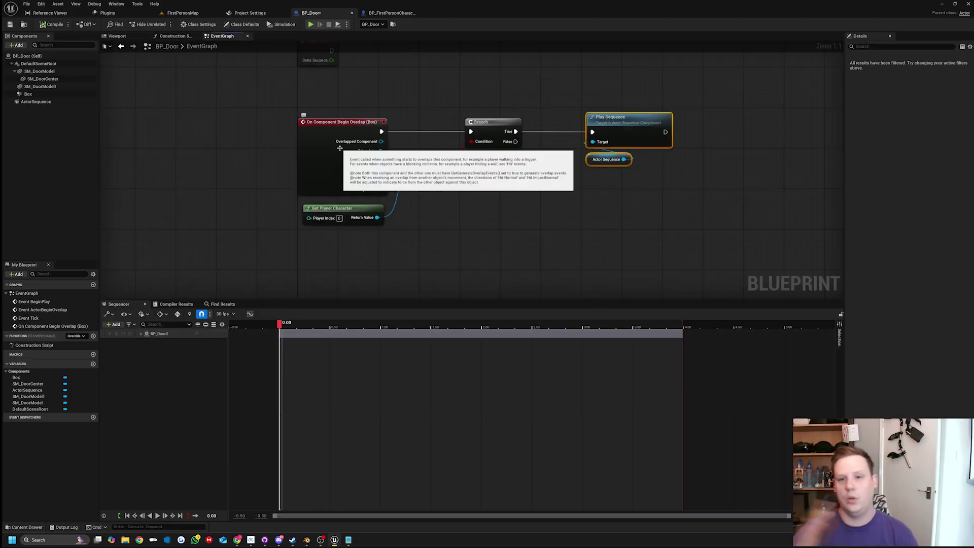
pyautogui.click(498, 210)
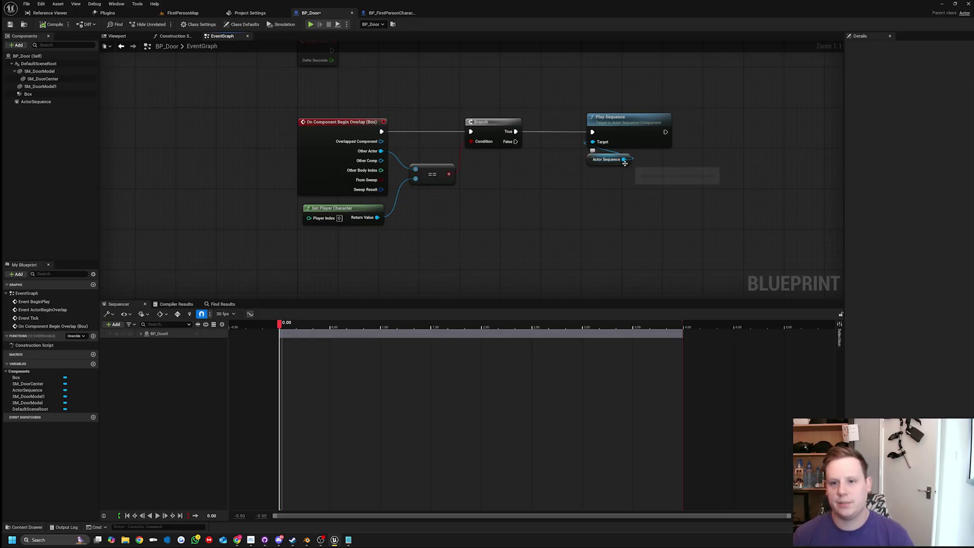
pyautogui.moveTo(614, 160); pyautogui.dragTo(568, 192)
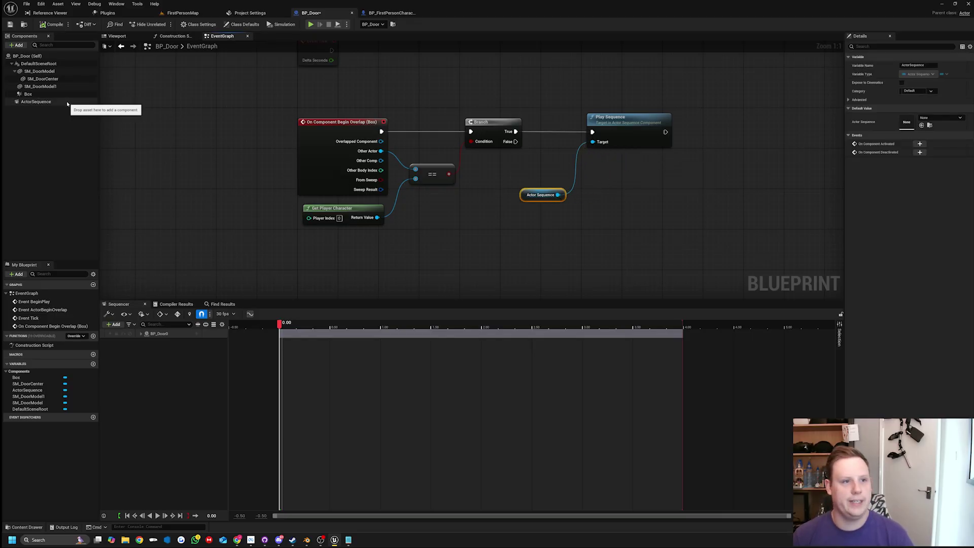
pyautogui.click(36, 101)
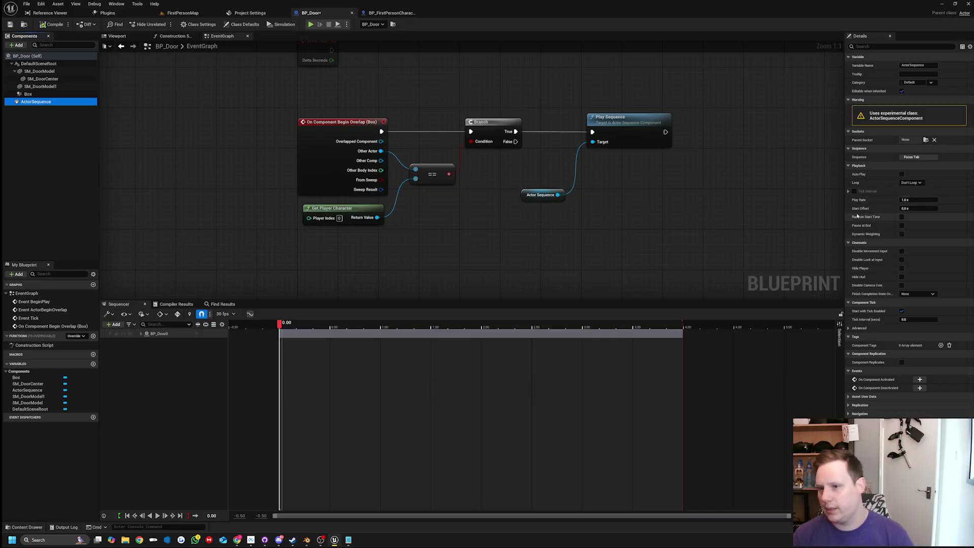
pyautogui.click(911, 200)
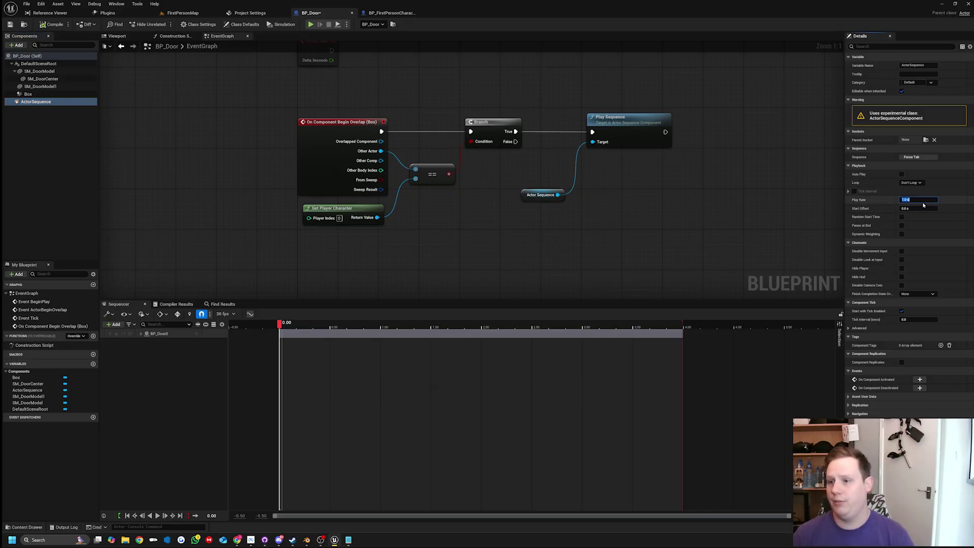
# Get the Sequence Player from the Actor Sequence reference and add a Set Play Rate node targeting it
pyautogui.click(577, 207)
pyautogui.moveTo(565, 198); pyautogui.dragTo(546, 210)
pyautogui.write('get')
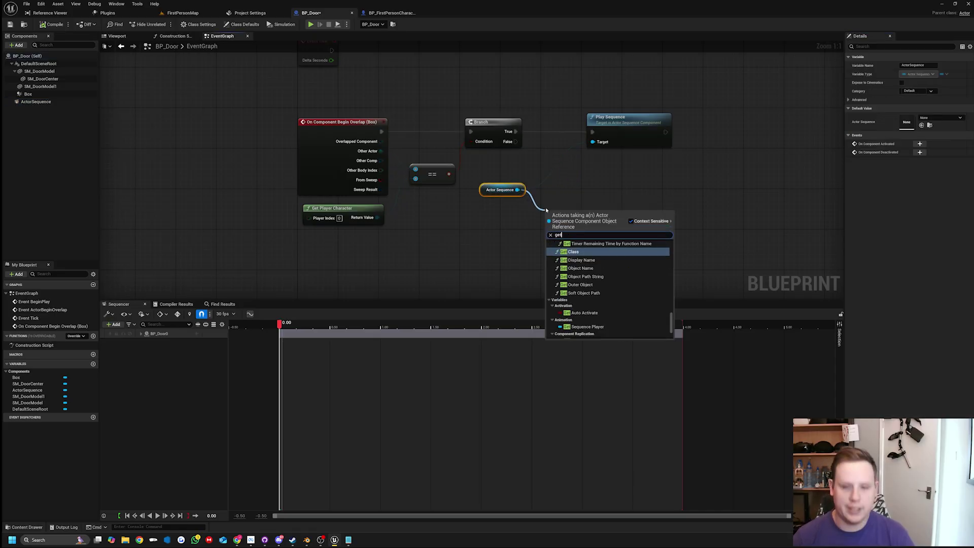
pyautogui.click(583, 327)
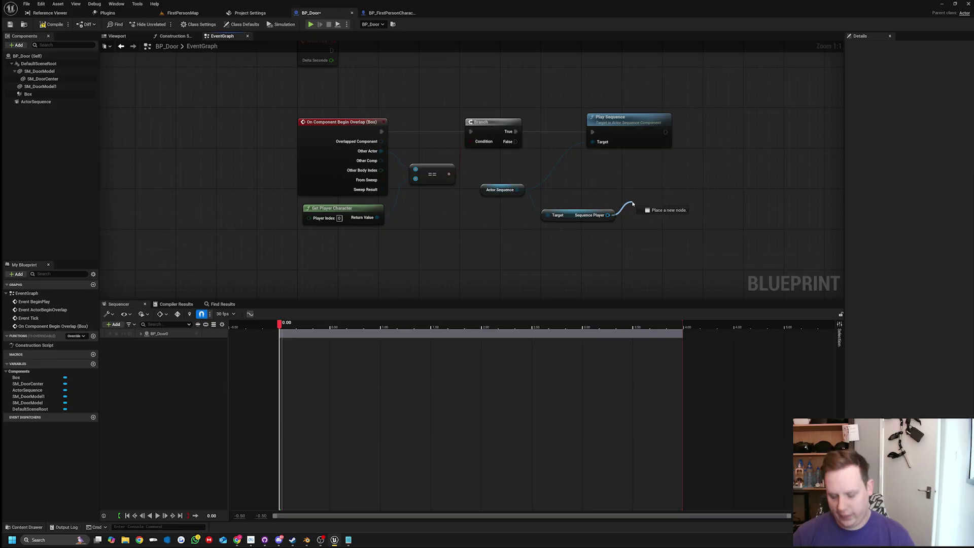
pyautogui.moveTo(632, 204); pyautogui.dragTo(662, 180)
pyautogui.write('play rate')
pyautogui.click(687, 263)
# Wire Set Play Rate between the Branch's True output and Play Sequence, with Play Rate set to 1.0
pyautogui.moveTo(613, 132); pyautogui.dragTo(750, 131)
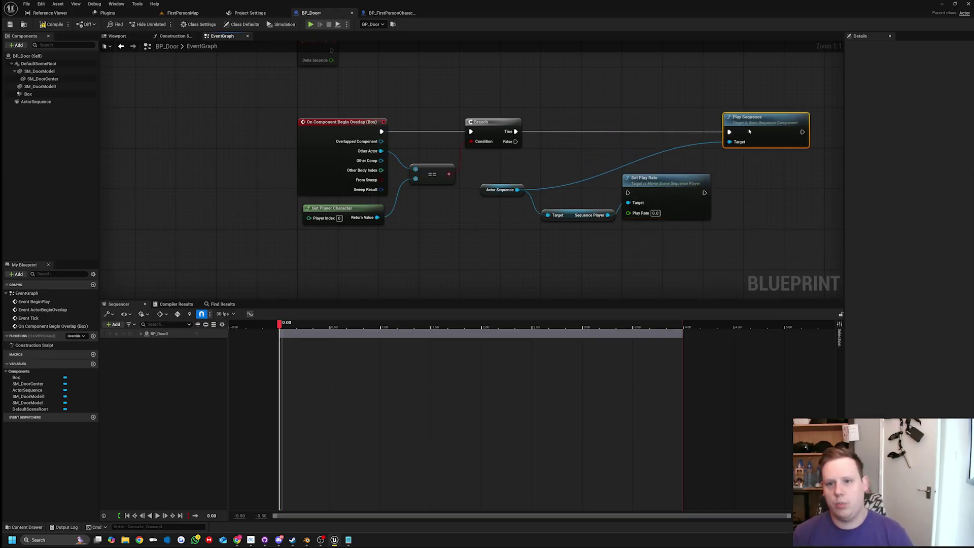
pyautogui.moveTo(663, 199); pyautogui.dragTo(514, 132)
pyautogui.click(640, 153)
pyautogui.write('1')
pyautogui.moveTo(689, 133); pyautogui.dragTo(729, 133)
pyautogui.click(708, 205)
# Add an On Component End Overlap event for the Box component
pyautogui.scroll(-2, 708, 205)
pyautogui.moveTo(708, 205); pyautogui.dragTo(647, 161, button='right')
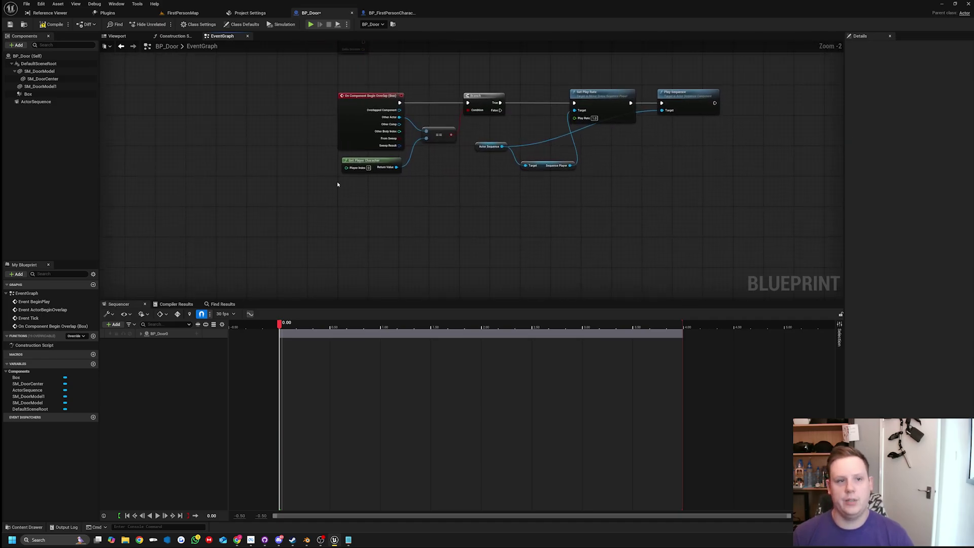
pyautogui.click(45, 95)
pyautogui.scroll(-8, 861, 315)
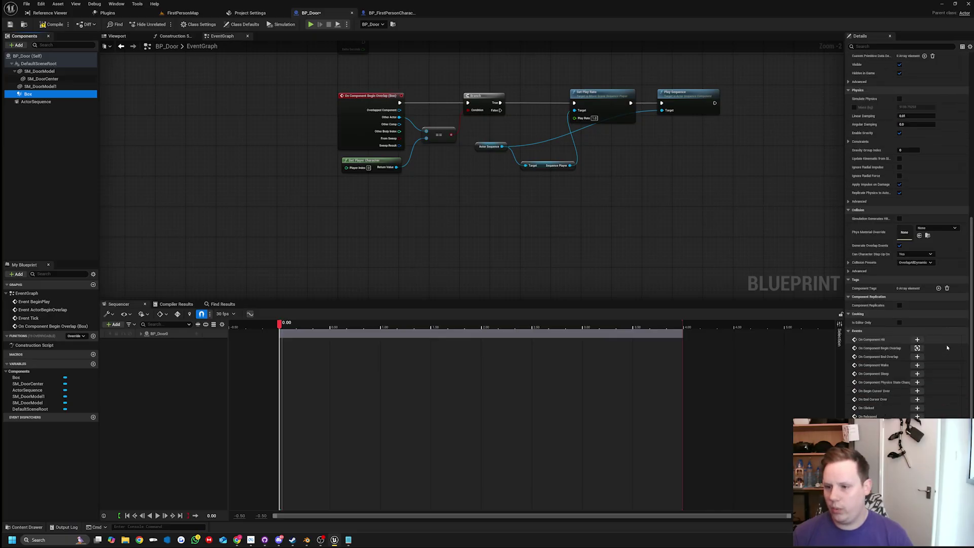
pyautogui.click(917, 356)
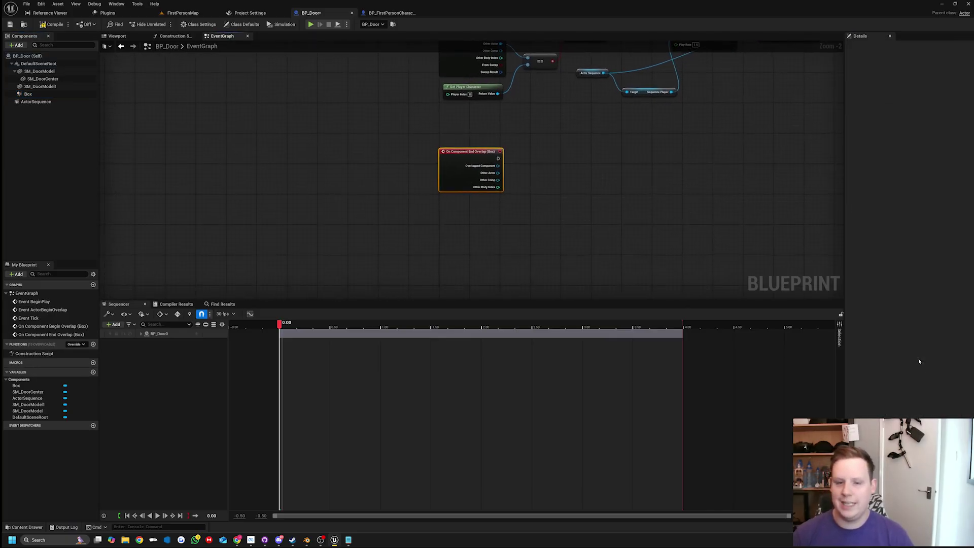
# Duplicate the begin-overlap node chain beside the End Overlap event and connect the event's execution and Other Actor outputs to it
pyautogui.scroll(-2, 640, 128)
pyautogui.moveTo(715, 197); pyautogui.dragTo(406, 87)
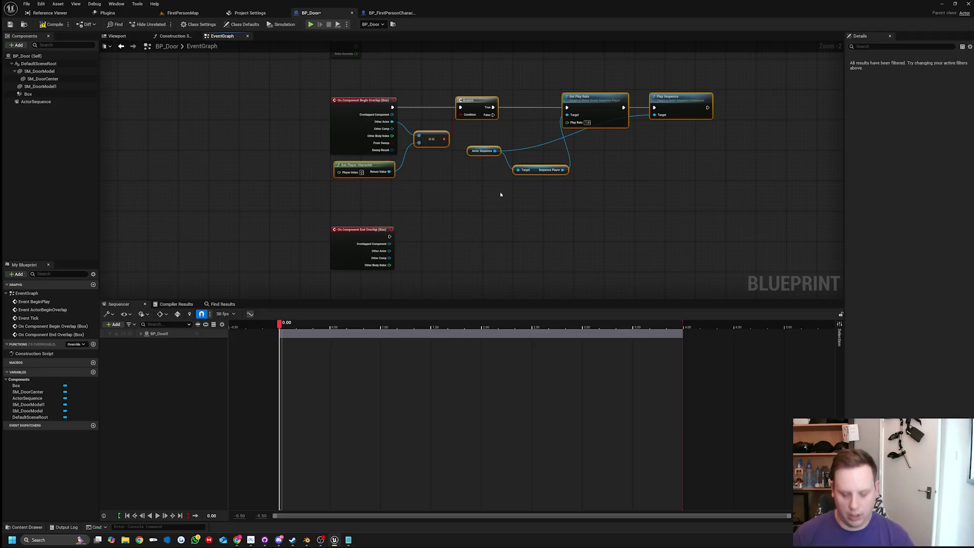
pyautogui.hotkey('ctrl', 'v')
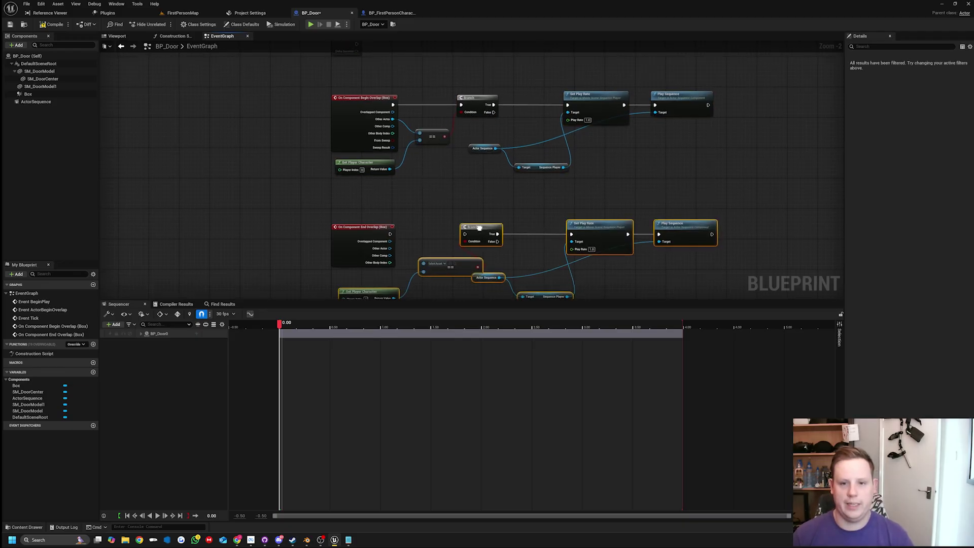
pyautogui.moveTo(480, 228); pyautogui.dragTo(510, 153, button='right')
pyautogui.moveTo(421, 157); pyautogui.dragTo(496, 158)
pyautogui.click(498, 139)
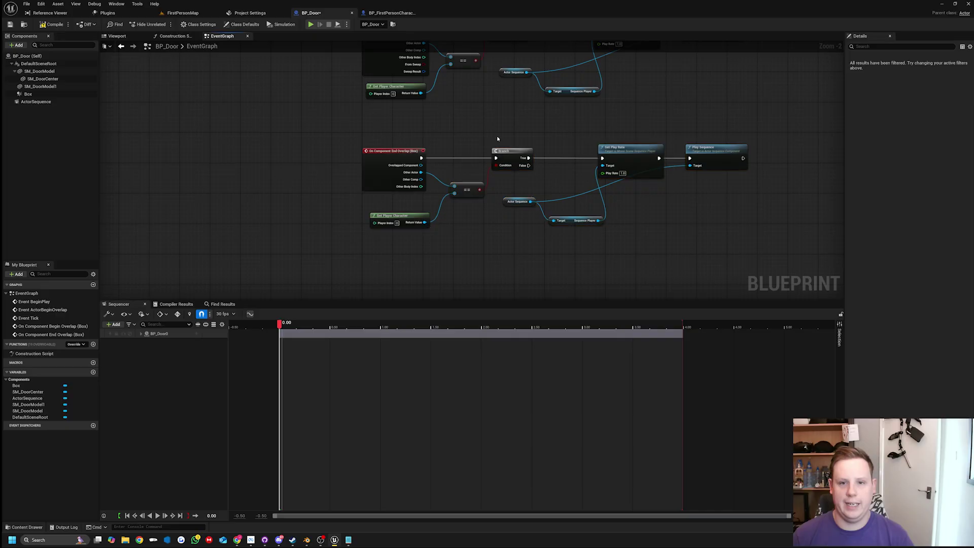
# Set Play Rate to -1.0 in the end-overlap chain and save the blueprint
pyautogui.scroll(2, 623, 174)
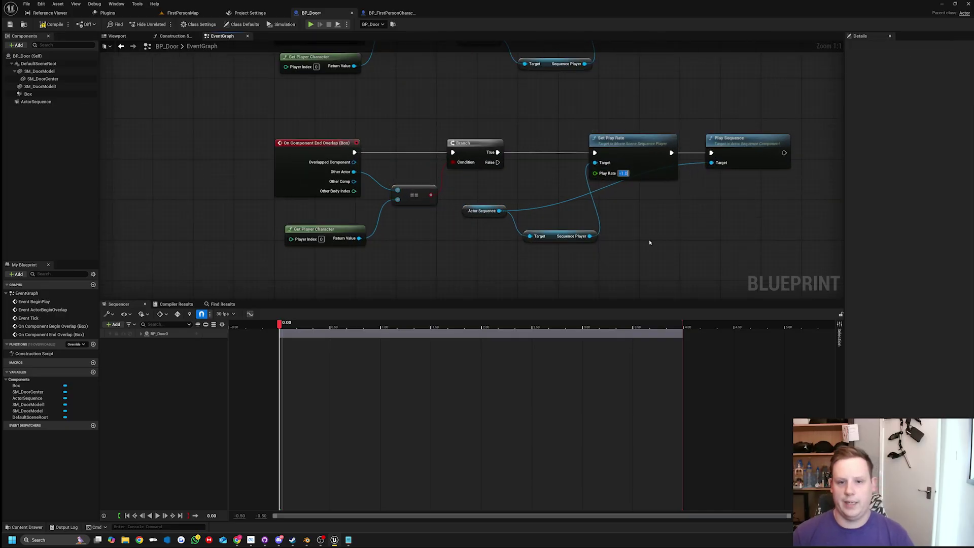
pyautogui.click(27, 4)
pyautogui.click(62, 50)
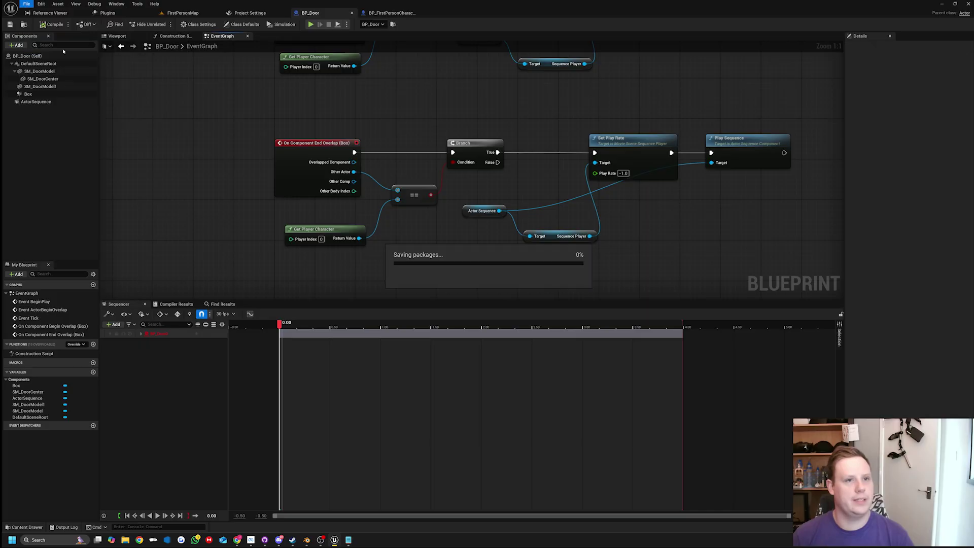
# Play-test FirstPersonMap by walking into the door's trigger and backing out to check that the door opens and closes
pyautogui.click(176, 13)
pyautogui.click(163, 25)
pyautogui.click(379, 159)
pyautogui.press('w')
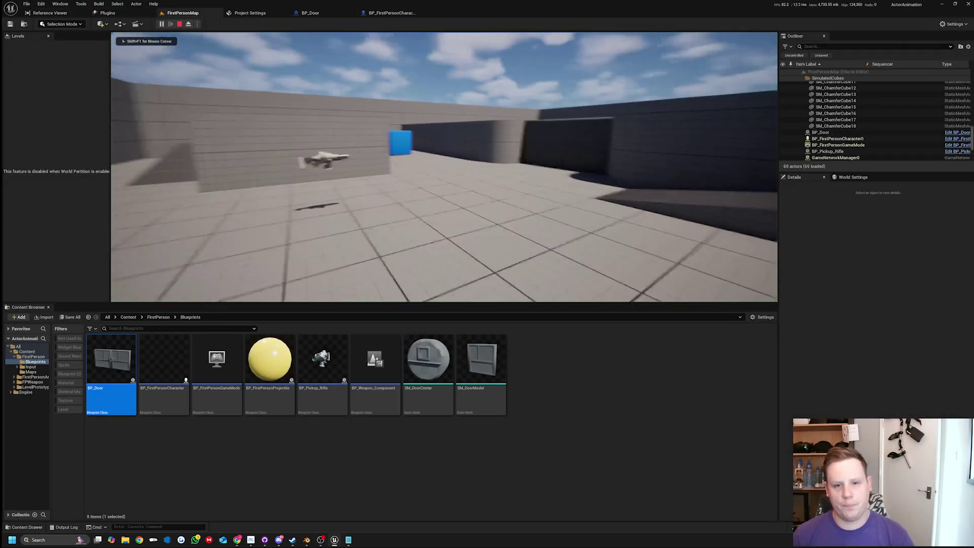
pyautogui.press('w')
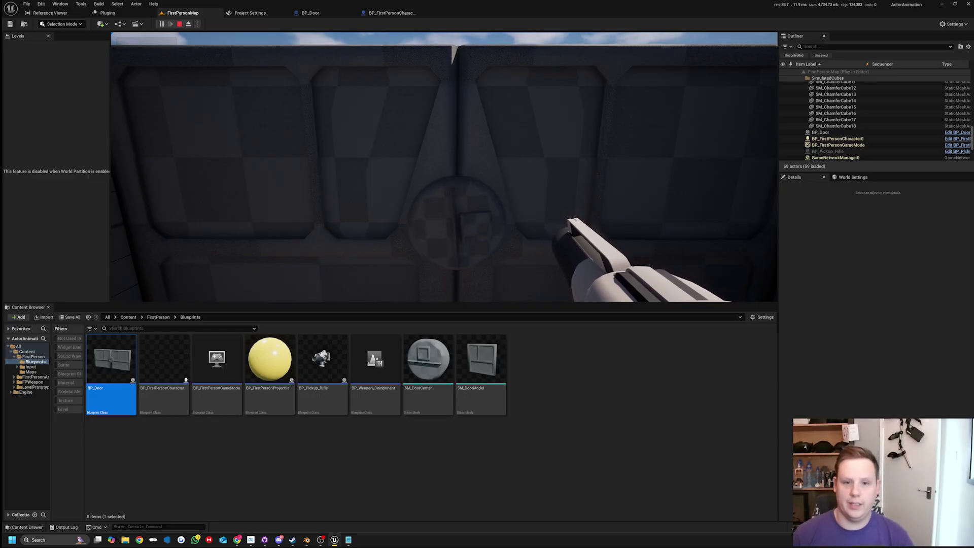
pyautogui.press('e')
pyautogui.press('w')
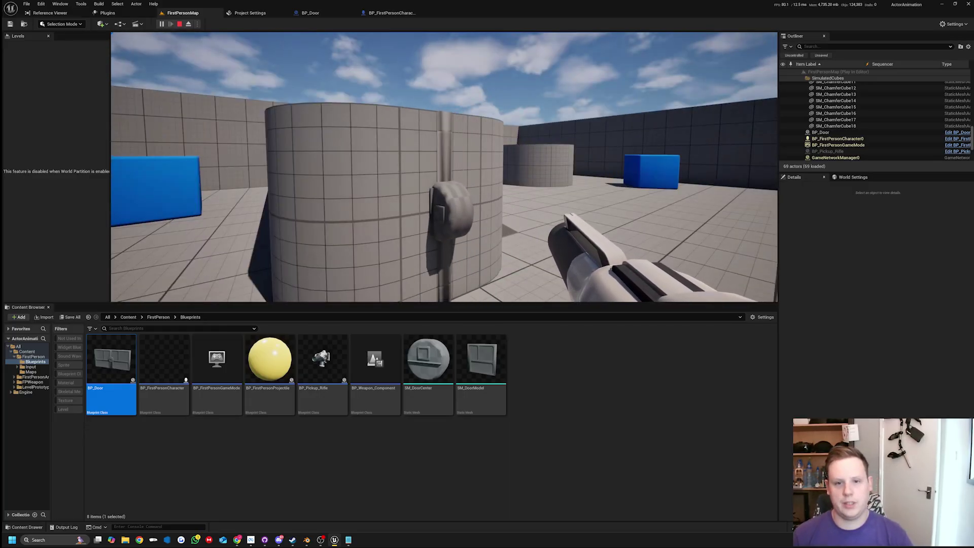
pyautogui.press('s')
pyautogui.press('s')
pyautogui.press('e')
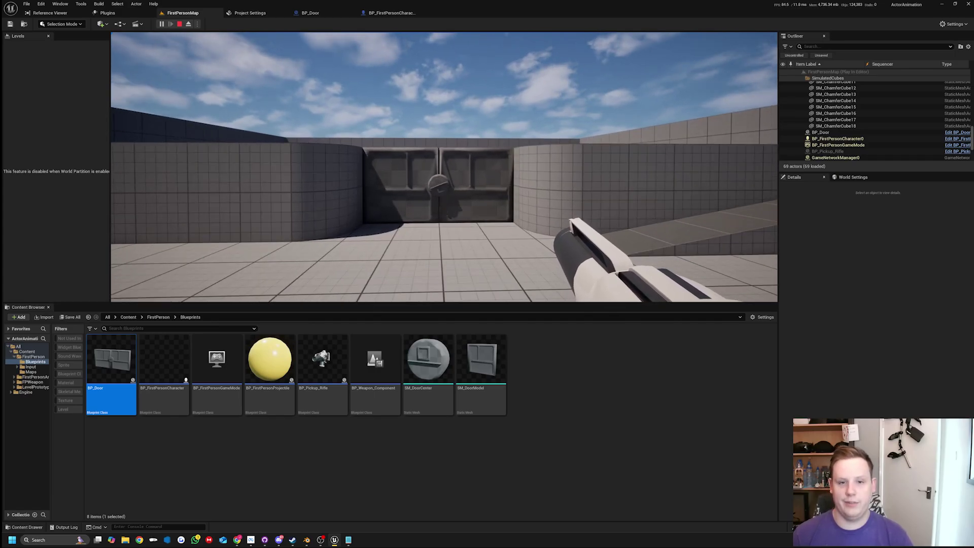
# Re-enter and leave the door's trigger repeatedly to test interrupted animations, stop the session, and return to BP_Door's event graph
pyautogui.press('w')
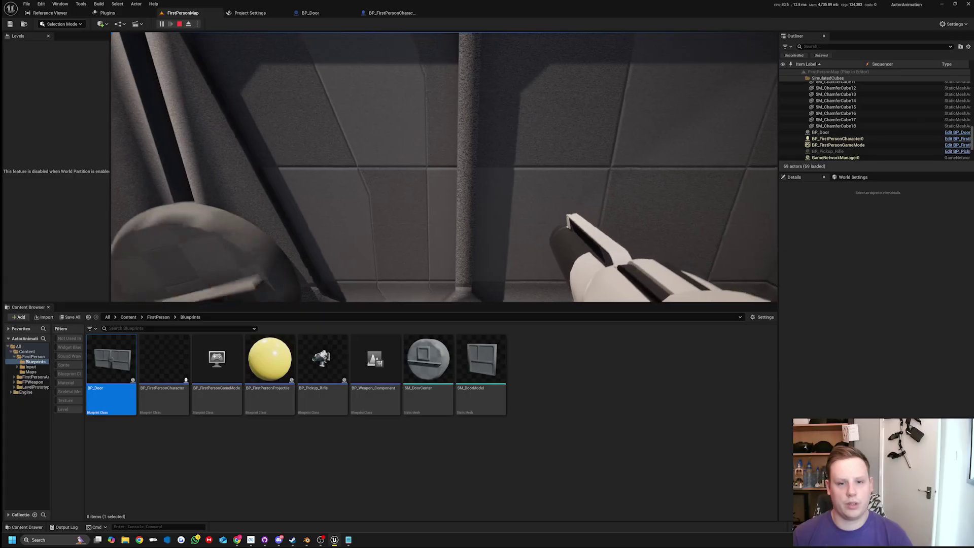
pyautogui.press('w')
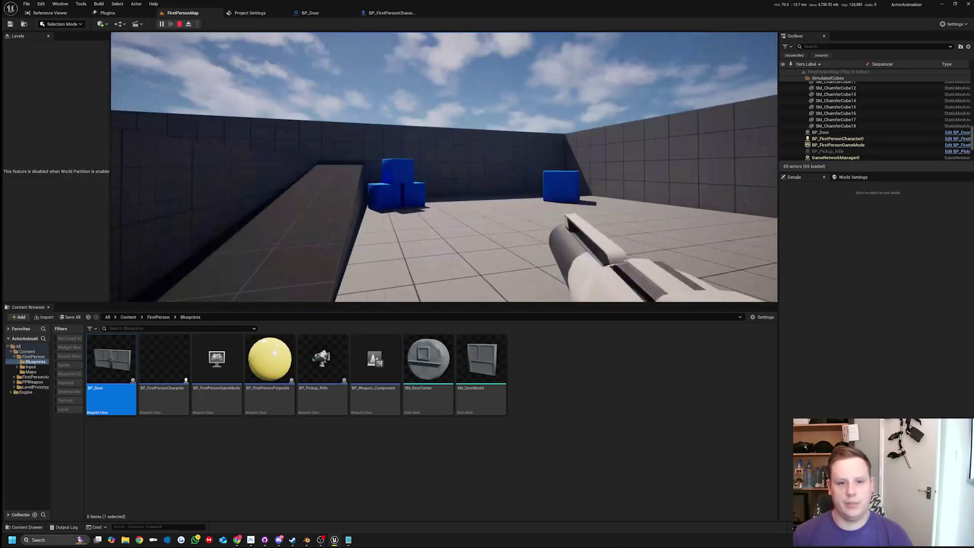
pyautogui.press('w')
pyautogui.press('w')
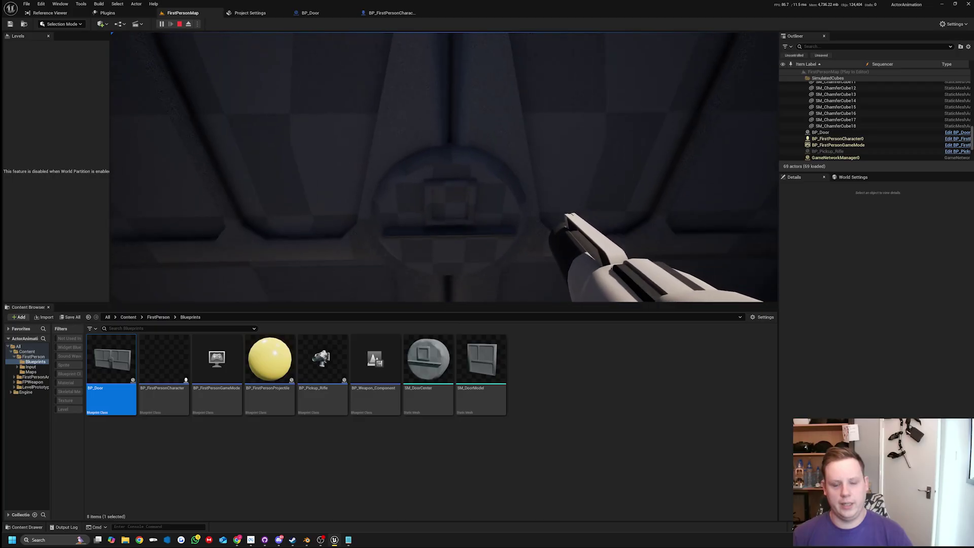
pyautogui.press('s')
pyautogui.press('w')
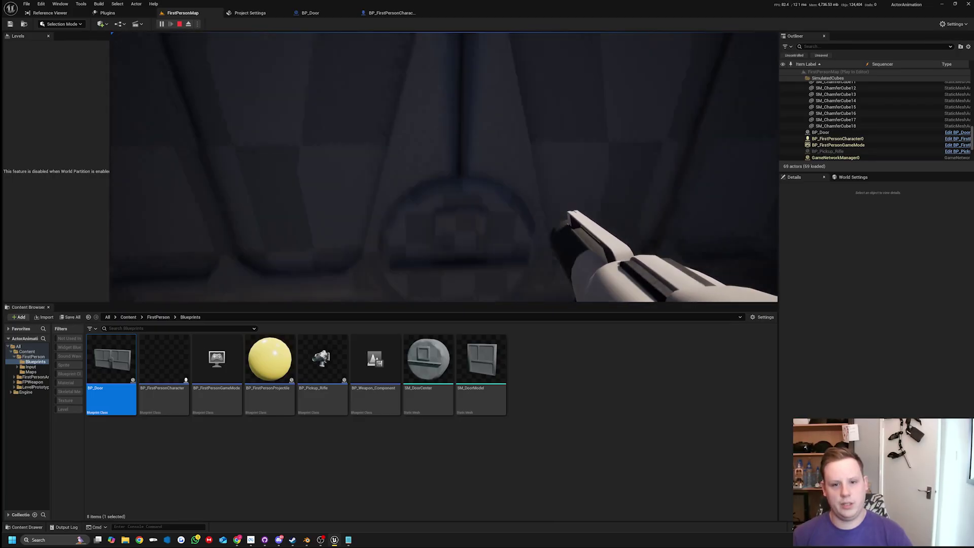
pyautogui.press('s')
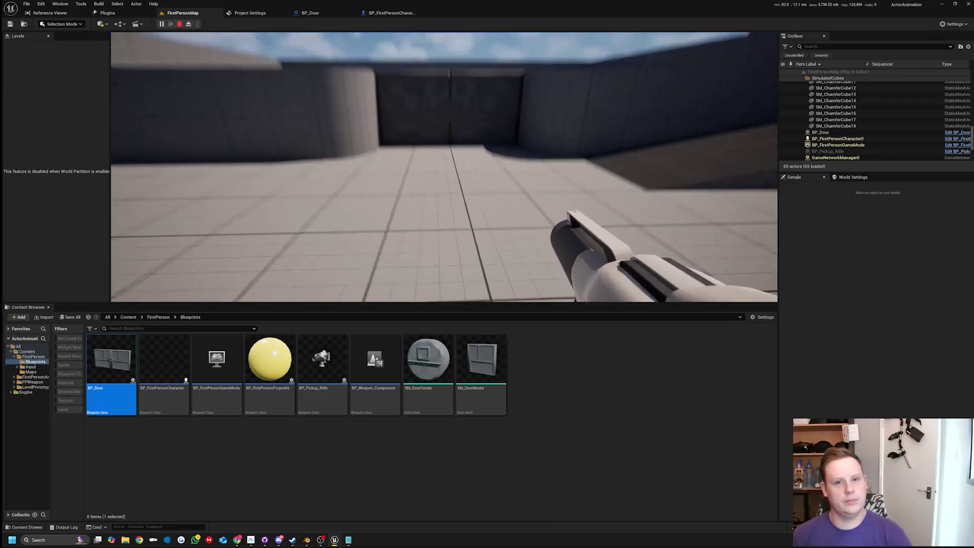
pyautogui.press('w')
pyautogui.press('Escape')
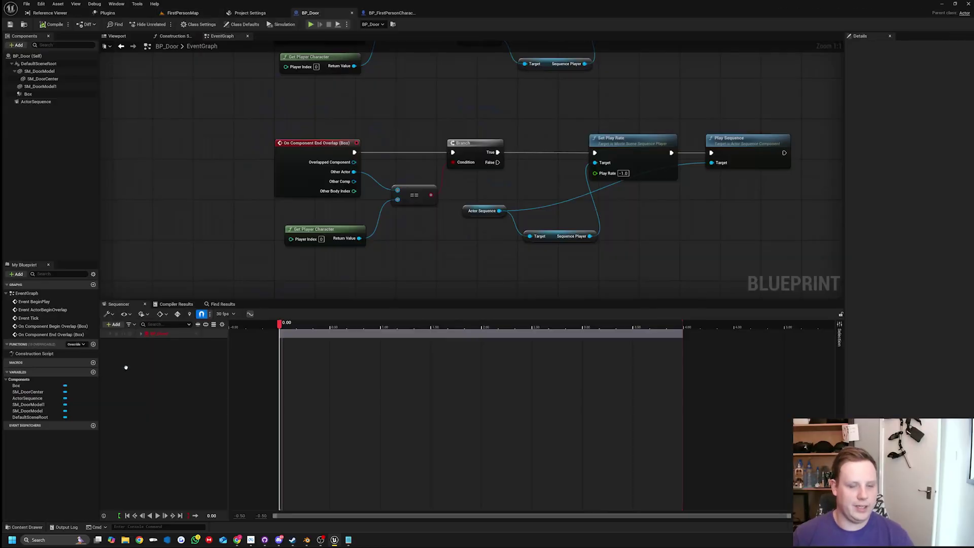
pyautogui.moveTo(588, 88); pyautogui.dragTo(449, 164, button='right')
pyautogui.scroll(-1, 524, 172)
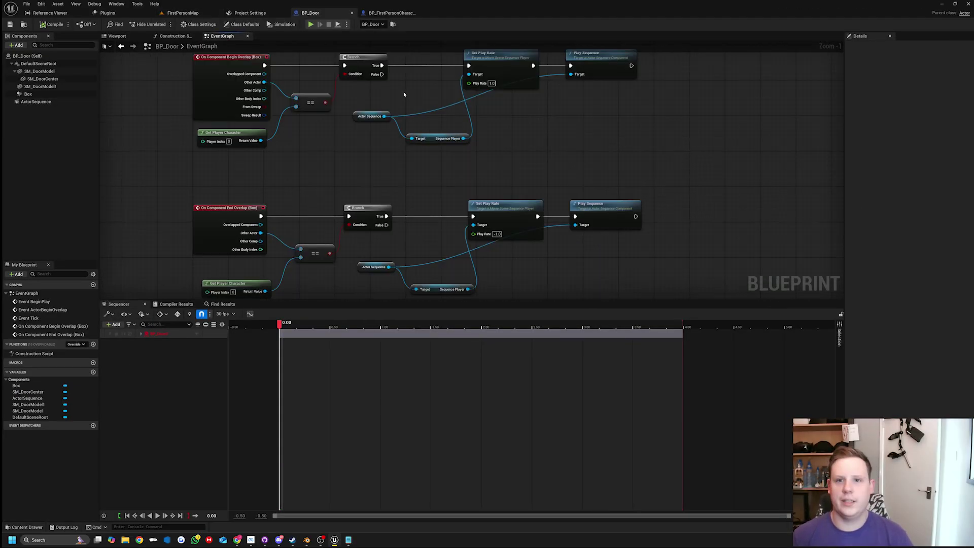
# Add Print String nodes beside both Play Sequence nodes, printing Open on begin overlap and Close on end overlap
pyautogui.scroll(-1, 404, 92)
pyautogui.moveTo(404, 92); pyautogui.dragTo(416, 111, button='right')
pyautogui.moveTo(645, 90); pyautogui.dragTo(645, 89)
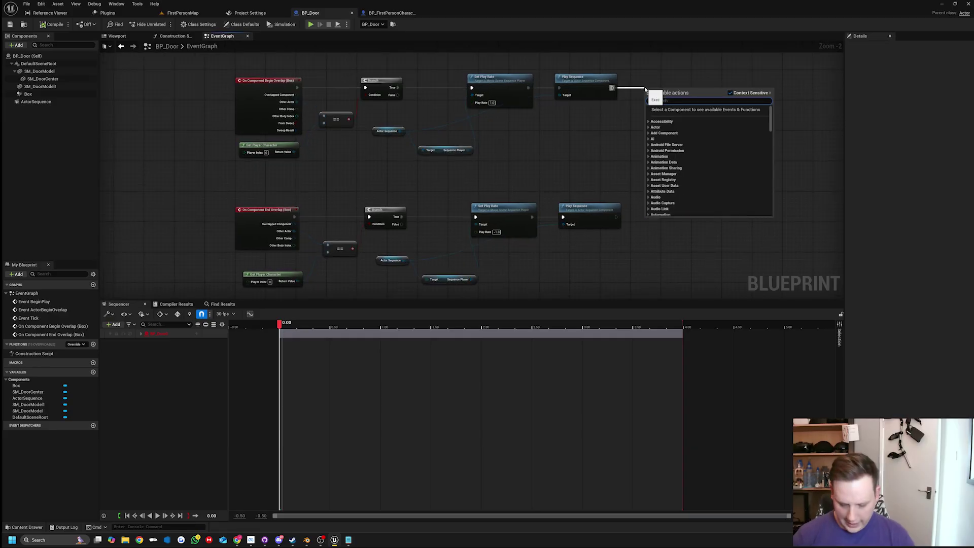
pyautogui.write('print')
pyautogui.press('Return')
pyautogui.hotkey('ctrl', 'c')
pyautogui.hotkey('ctrl', 'v')
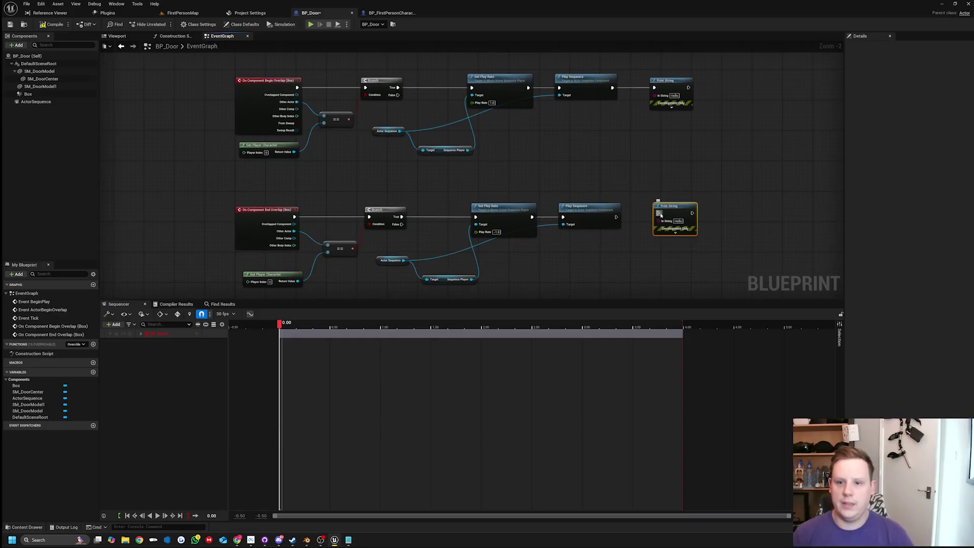
# Play-test FirstPersonMap by walking up to the door's trigger, and stop the session
pyautogui.click(185, 13)
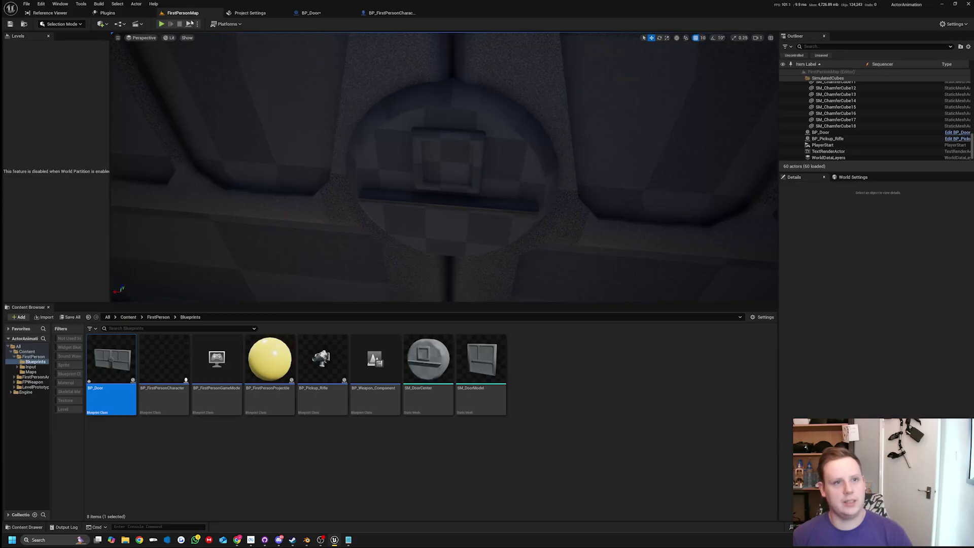
pyautogui.click(162, 24)
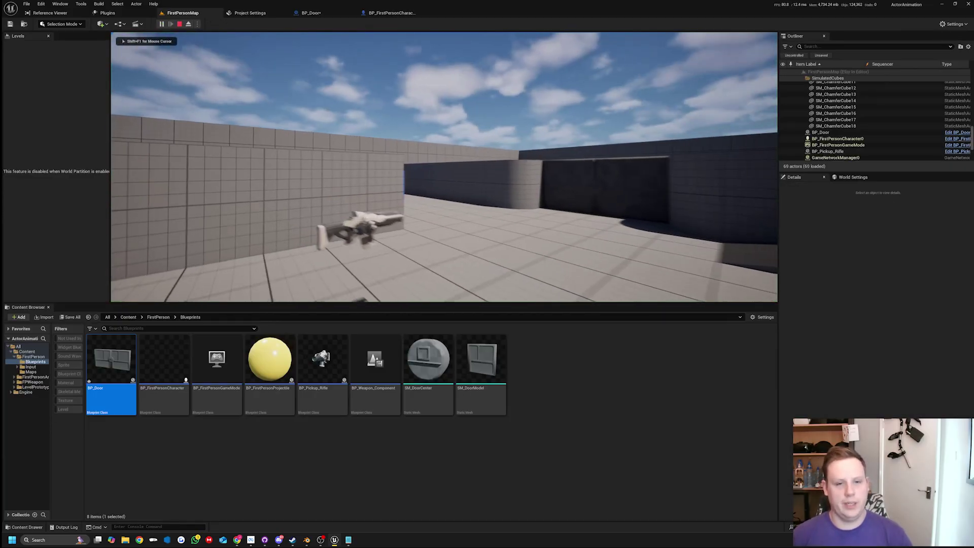
pyautogui.press('w')
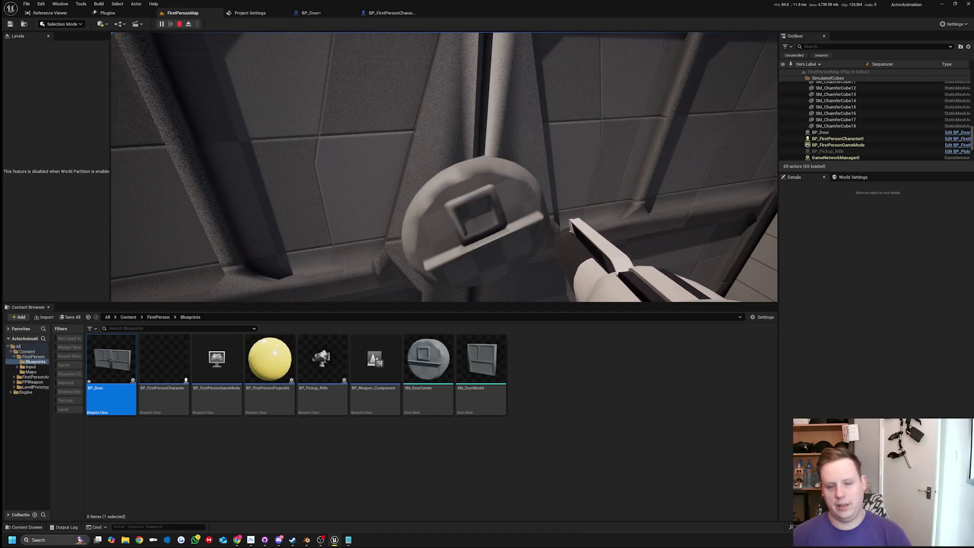
pyautogui.press('Escape')
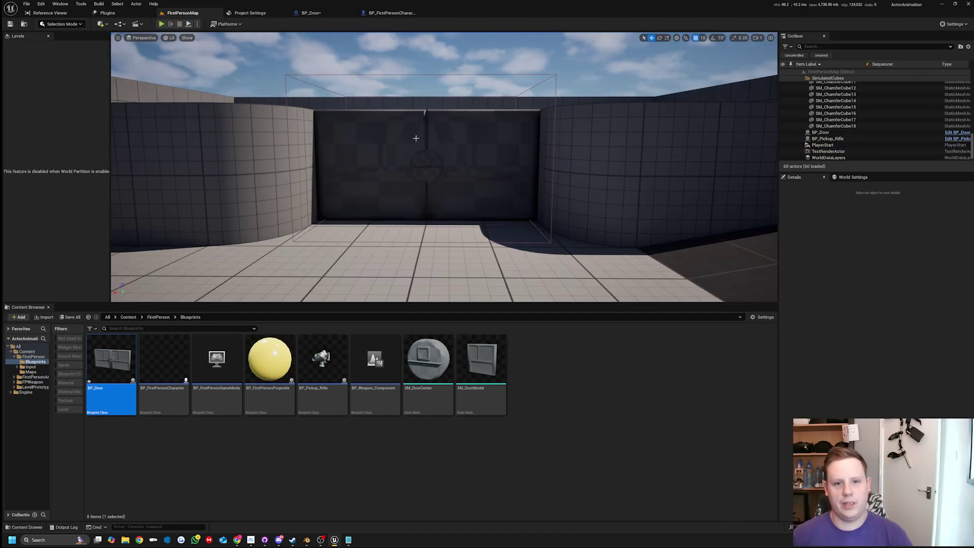
# Create a material in the Blueprints content folder, keep the default name NewMaterial, and open it for editing
pyautogui.moveTo(416, 138)
pyautogui.mouseDown(button='right')
pyautogui.moveTo(391, 136)
pyautogui.moveTo(416, 152)
pyautogui.mouseUp(button='right')
pyautogui.press('e')
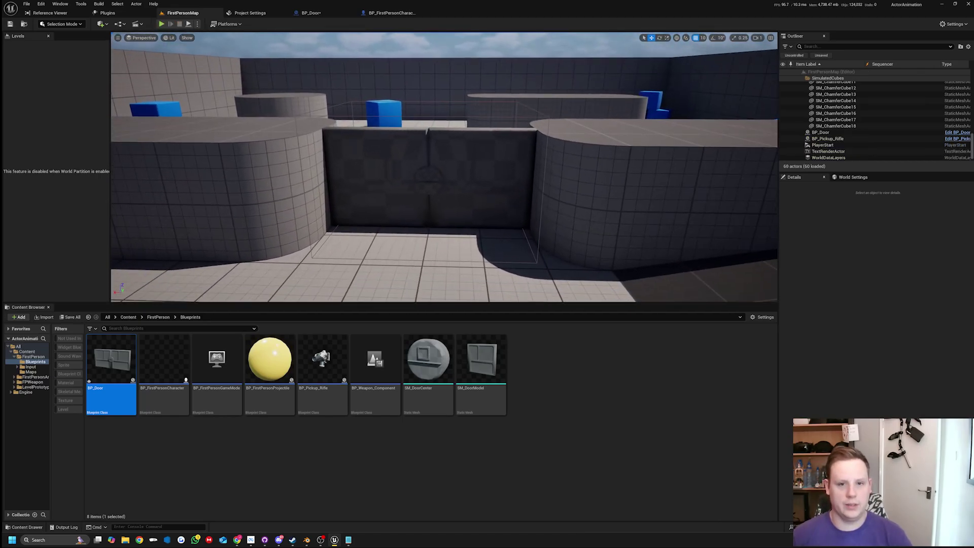
pyautogui.click(559, 389)
pyautogui.rightClick(567, 389)
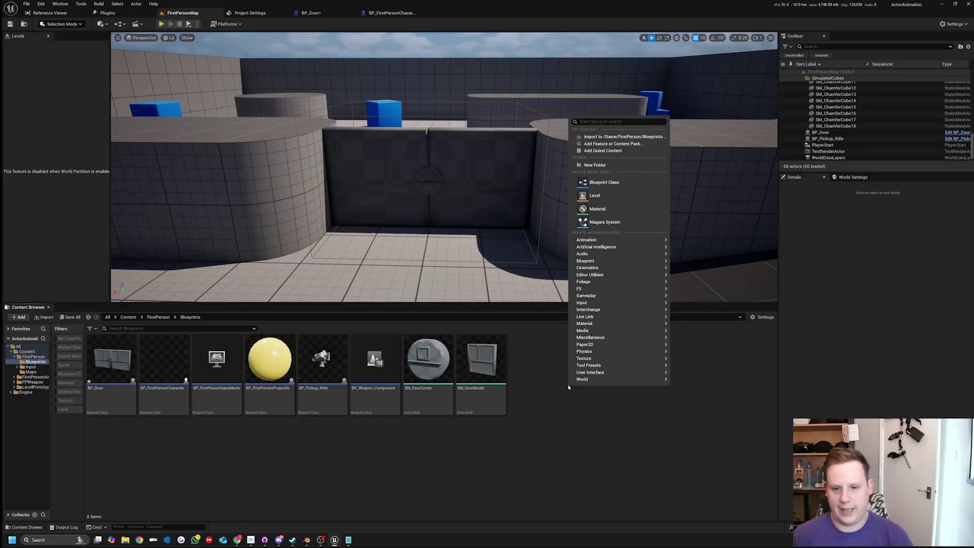
pyautogui.click(597, 209)
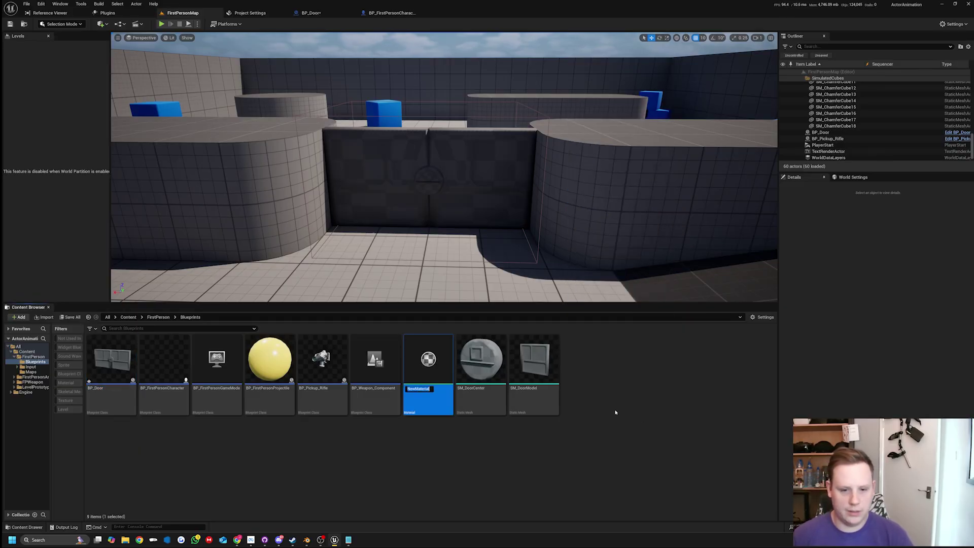
pyautogui.press('Return')
pyautogui.doubleClick(442, 400)
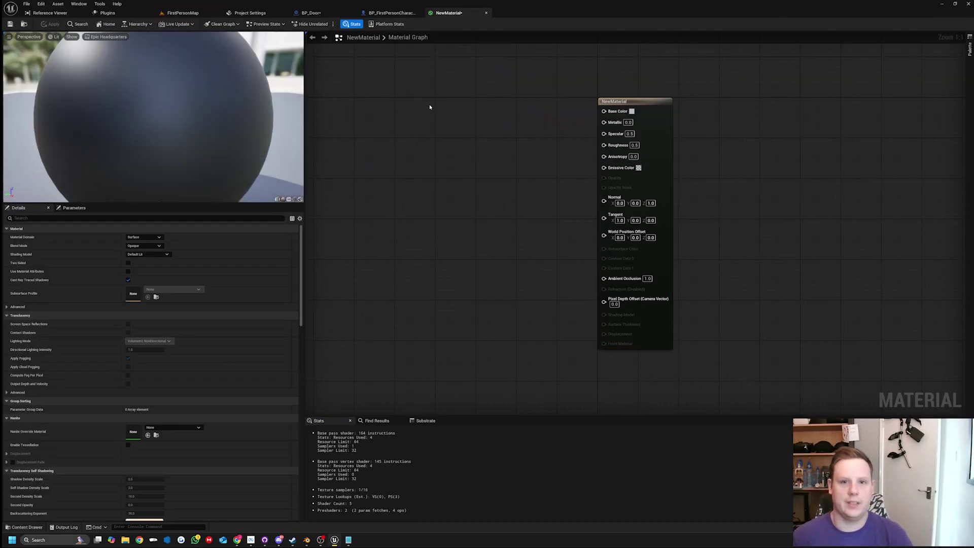
# Add a three-component constant with black 0,0,0 to the material graph and connect it to Base Color
pyautogui.press('3')
pyautogui.click(430, 106)
pyautogui.moveTo(485, 112); pyautogui.dragTo(604, 111)
pyautogui.moveTo(465, 176); pyautogui.dragTo(509, 215, button='right')
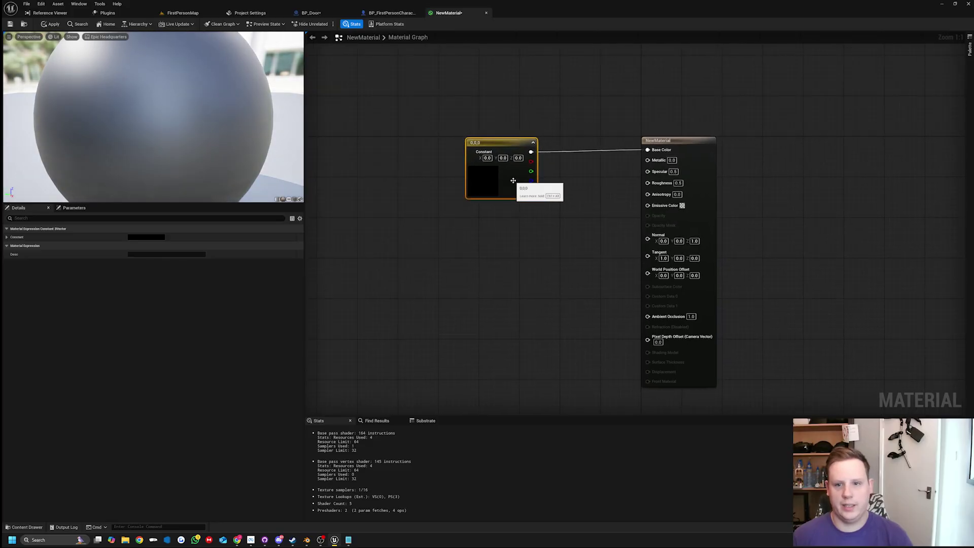
pyautogui.moveTo(513, 180); pyautogui.dragTo(488, 189)
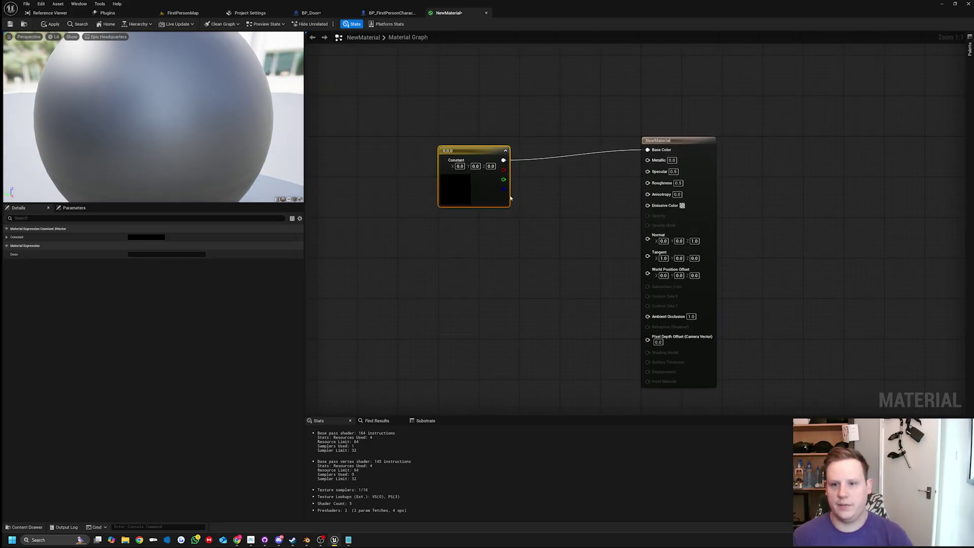
# Add a scalar constant, connect it to Roughness, and set its value to 1
pyautogui.click(547, 196)
pyautogui.moveTo(634, 188); pyautogui.dragTo(648, 184)
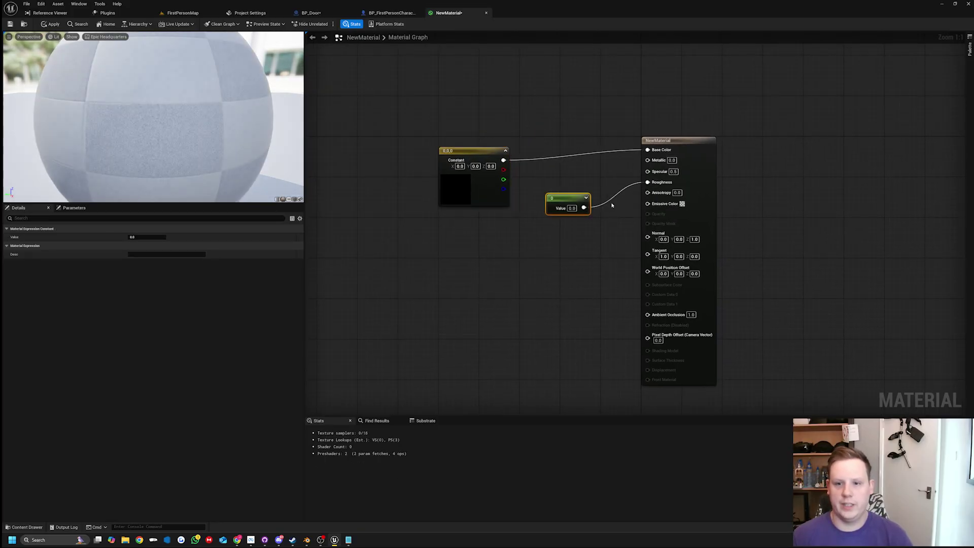
pyautogui.click(572, 208)
pyautogui.write('1')
pyautogui.press('Return')
# Add a scalar constant of 0.8 connected to Metallic, and set the Roughness constant to 0.2
pyautogui.press('1')
pyautogui.click(547, 172)
pyautogui.moveTo(584, 183); pyautogui.dragTo(648, 161)
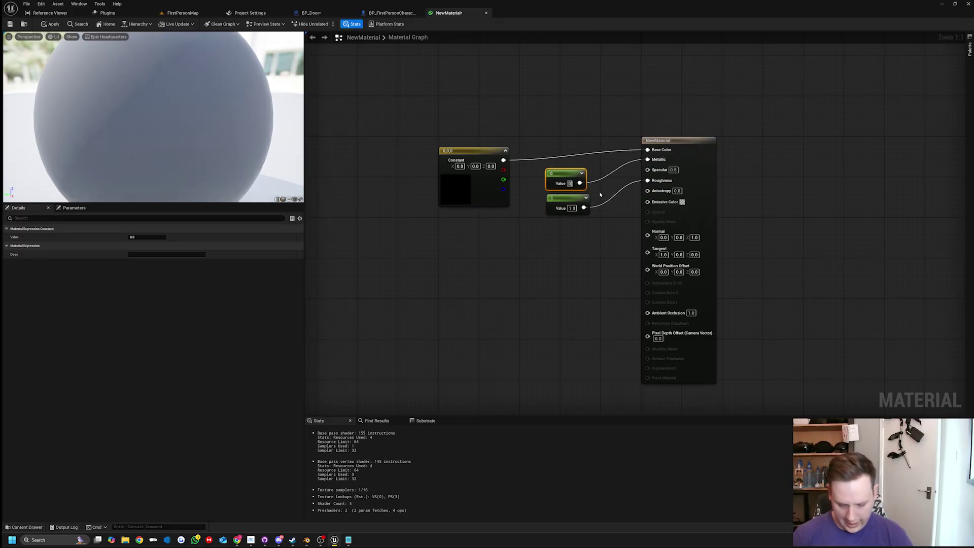
pyautogui.write('.8')
pyautogui.press('Tab')
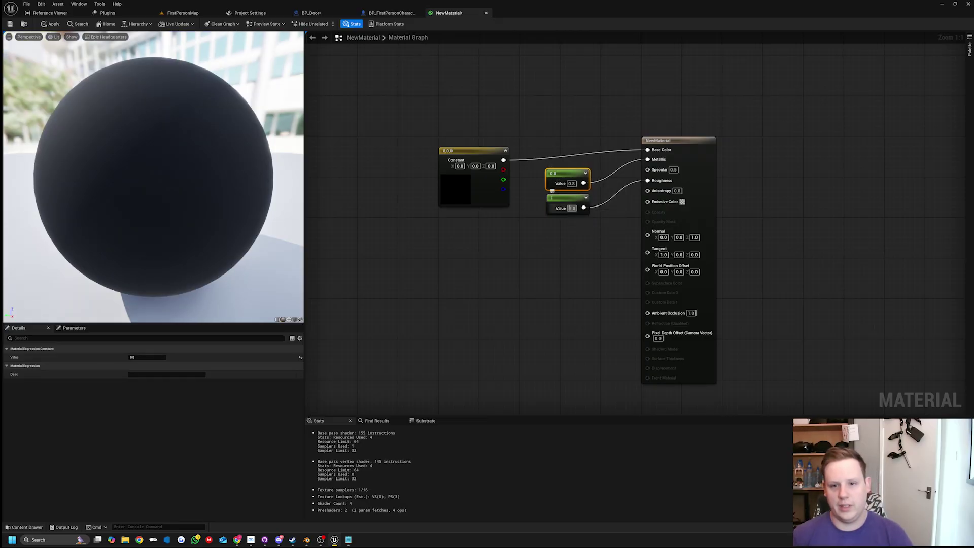
pyautogui.write('0.2')
pyautogui.press('Return')
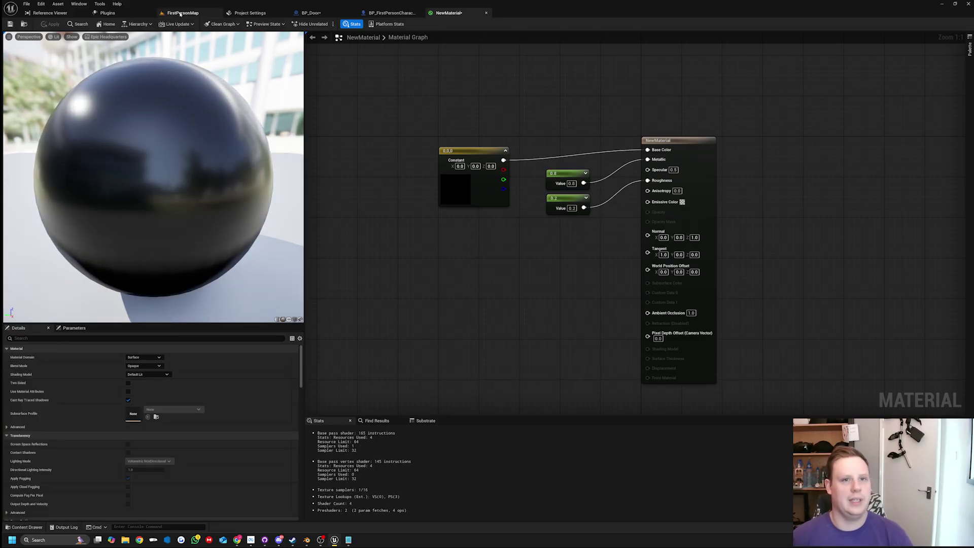
# Assign NewMaterial to the SM_DoorModel, SM_DoorCenter and SM_DoorModel1 components of BP_Door, and return to FirstPersonMap
pyautogui.click(311, 13)
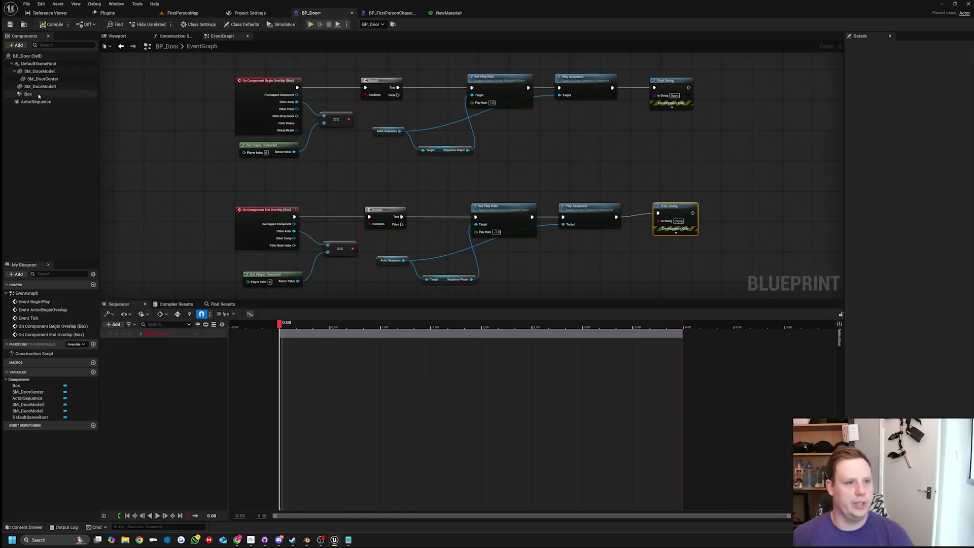
pyautogui.keyDown('shift'); pyautogui.click(41, 86); pyautogui.keyUp('shift')
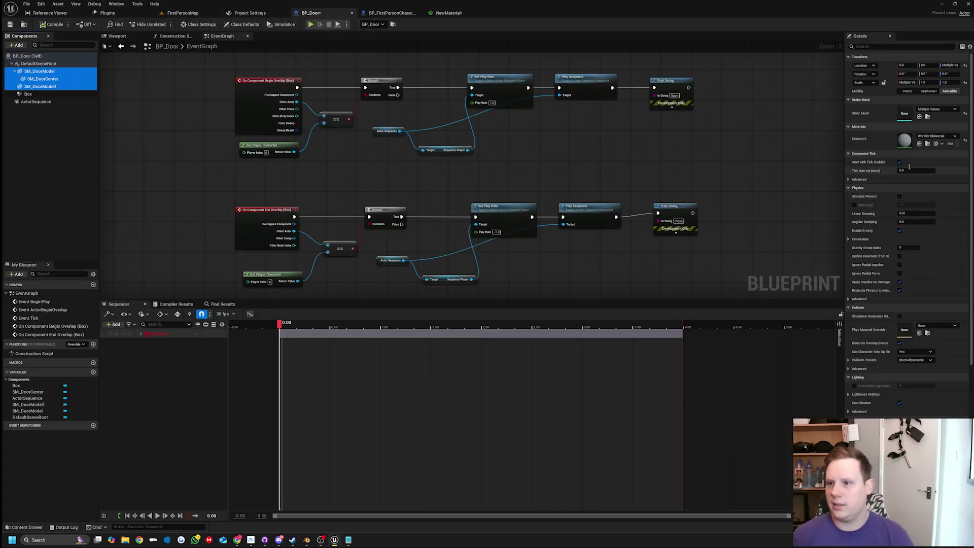
pyautogui.click(182, 13)
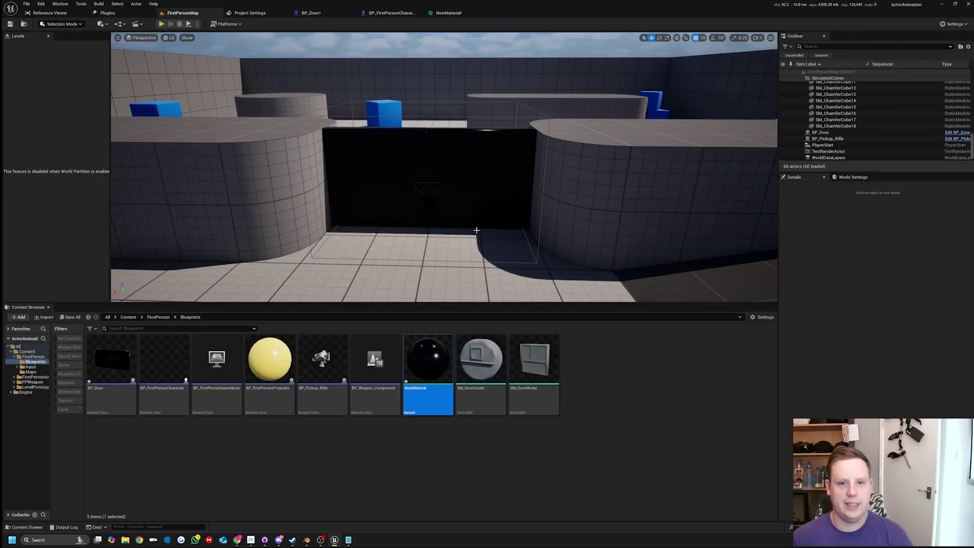
# Reopen NewMaterial, change its base colour constant to grey 0.211 on all three channels, and adjust the Metallic constant
pyautogui.doubleClick(428, 387)
pyautogui.click(471, 193)
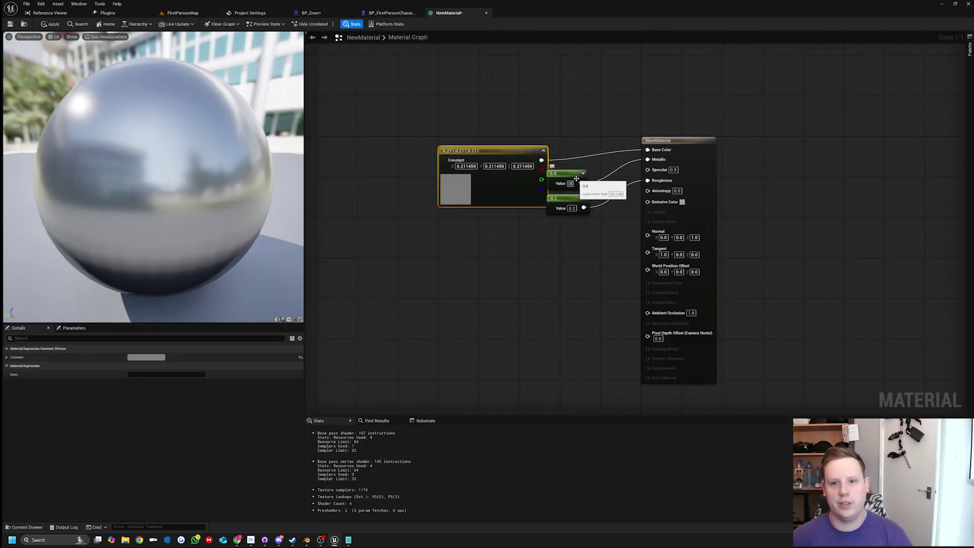
pyautogui.click(573, 183)
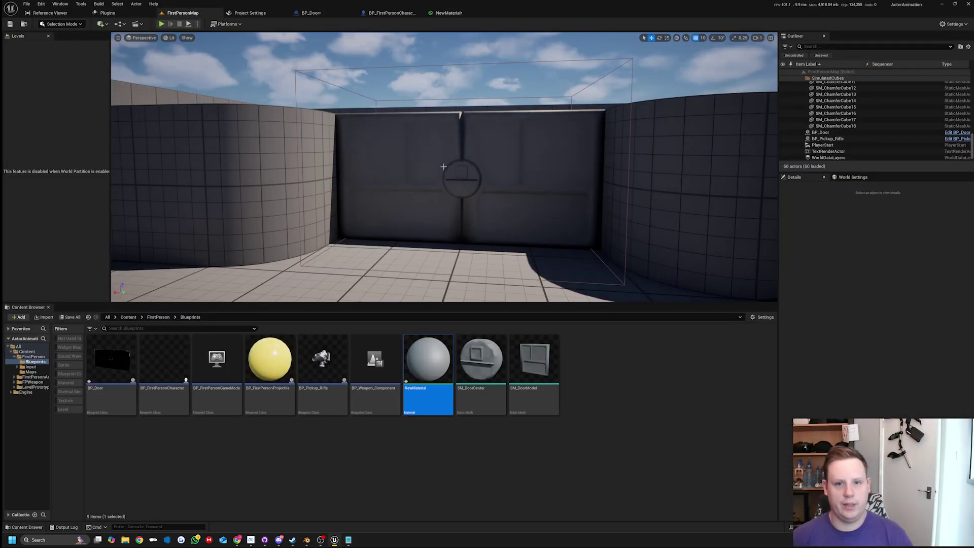
# Play-test walking through the door with its new material in FirstPersonMap, and stop the session
pyautogui.press('w')
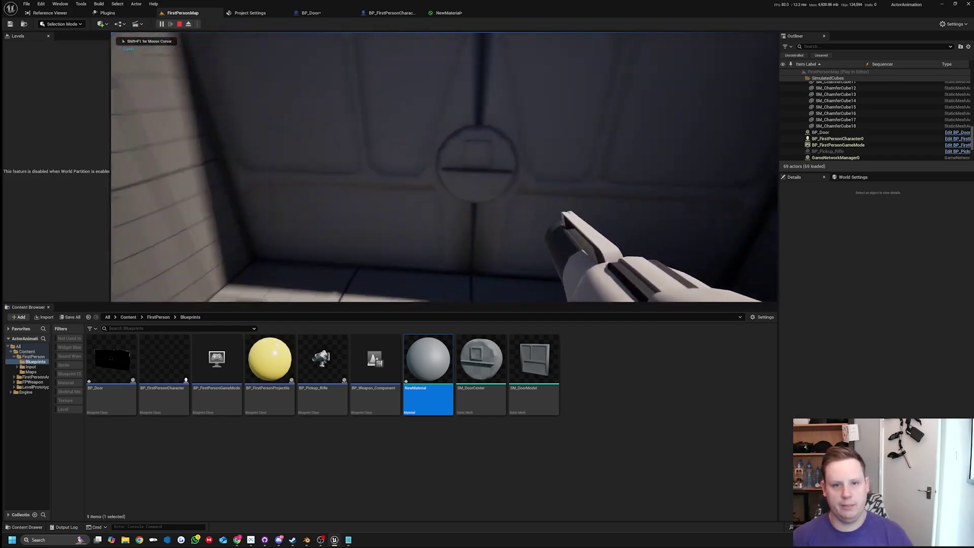
pyautogui.press('e')
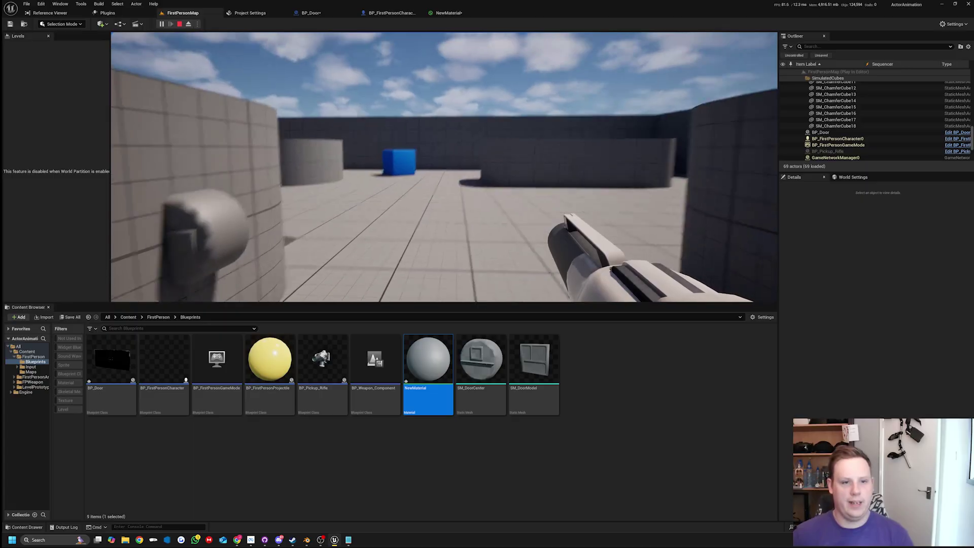
pyautogui.press('Escape')
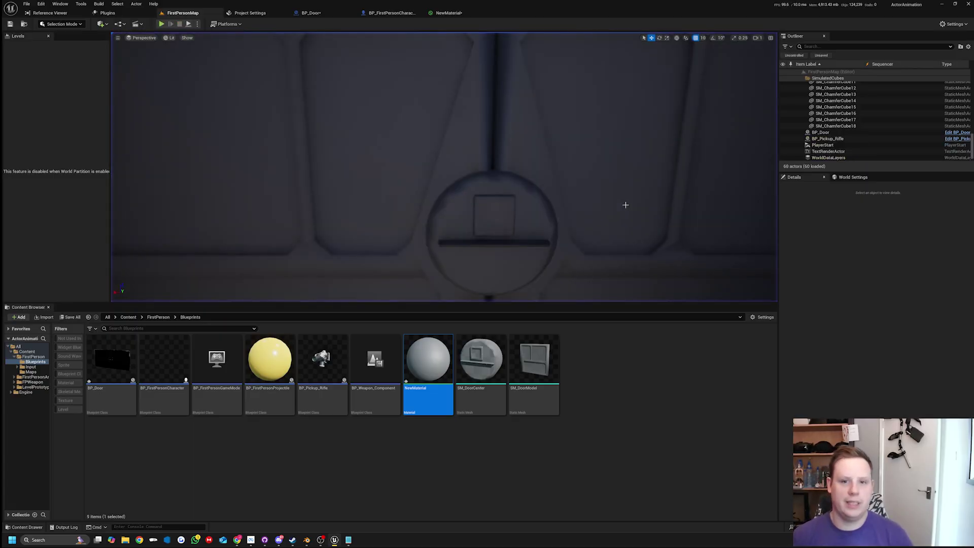
# Duplicate BP_Door, rotate the copy to -90° with rotation snapping on, and fit it into the neighbouring wall gap
pyautogui.press('s')
pyautogui.moveTo(604, 180); pyautogui.dragTo(553, 213, button='right')
pyautogui.click(538, 123)
pyautogui.press('e')
pyautogui.moveTo(537, 123); pyautogui.dragTo(520, 183, button='right')
pyautogui.keyDown('alt'); pyautogui.moveTo(584, 168); pyautogui.dragTo(558, 155); pyautogui.keyUp('alt')
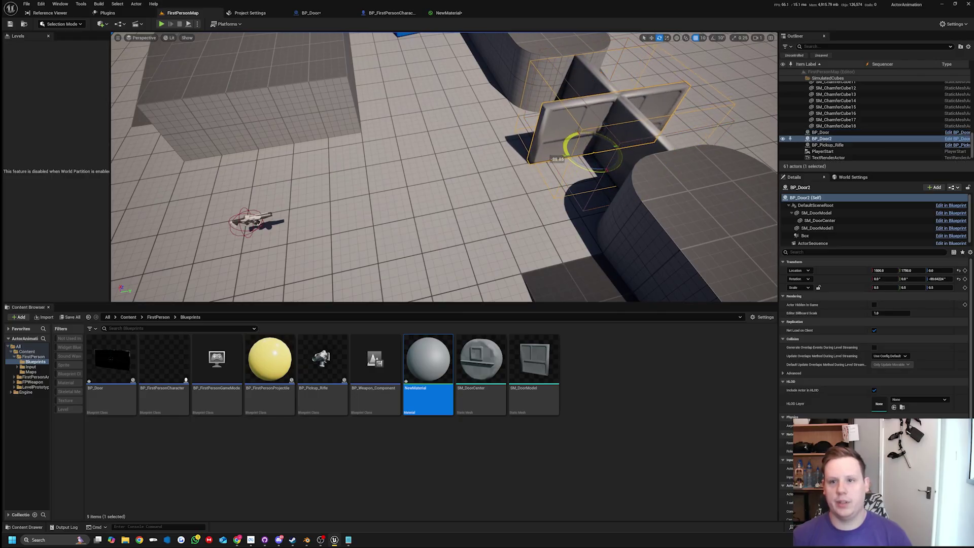
pyautogui.click(714, 39)
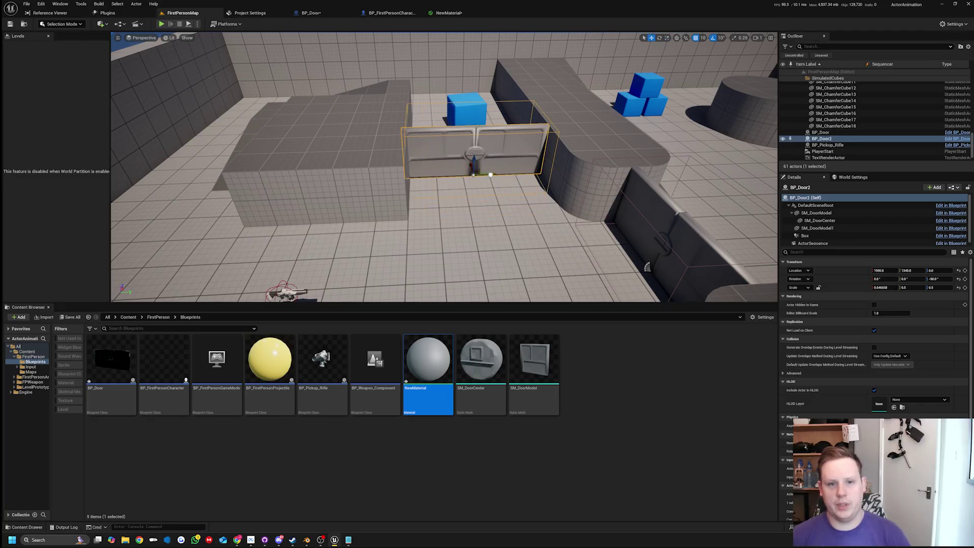
# Play-test both doors by walking in and out of their triggers and through the second doorway, and stop the session
pyautogui.hotkey('alt', 'p')
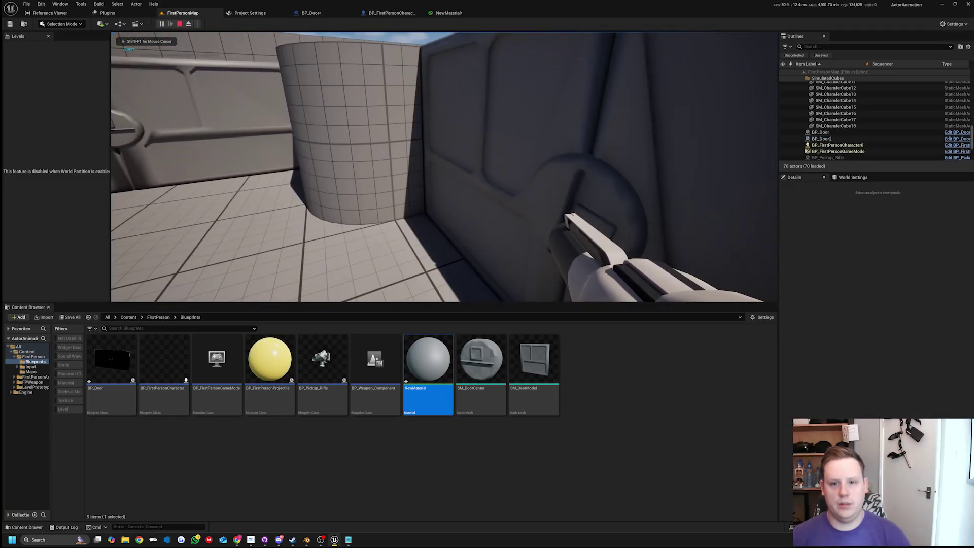
pyautogui.press('a')
pyautogui.press('s')
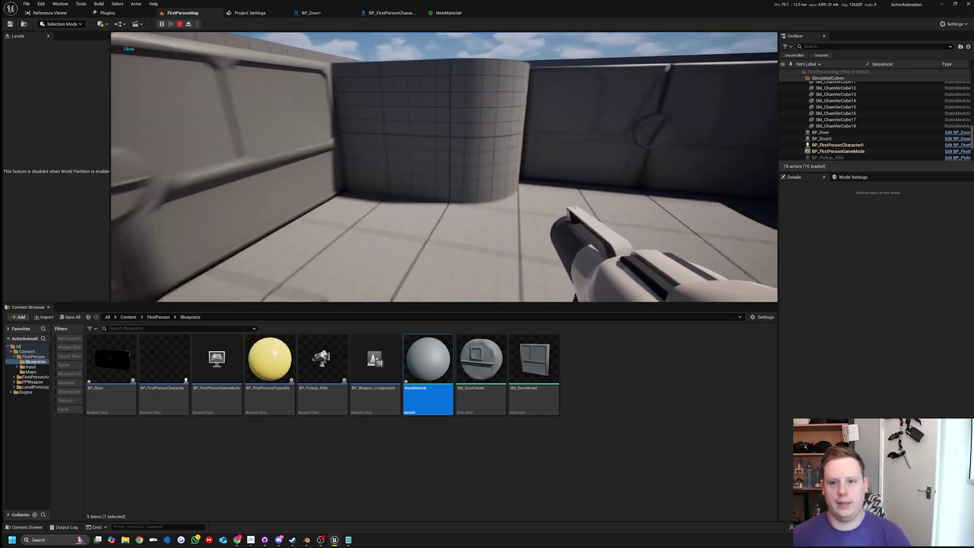
pyautogui.press('w')
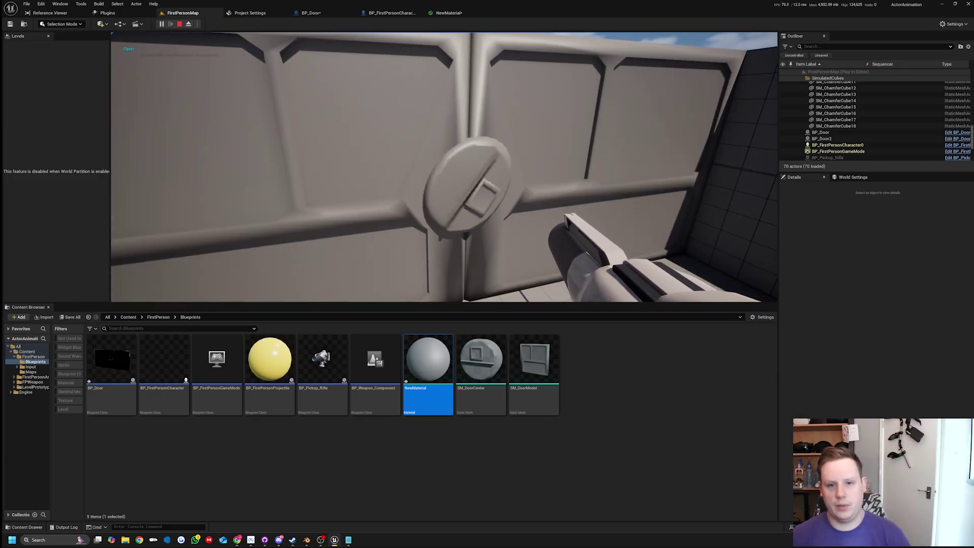
pyautogui.press('w')
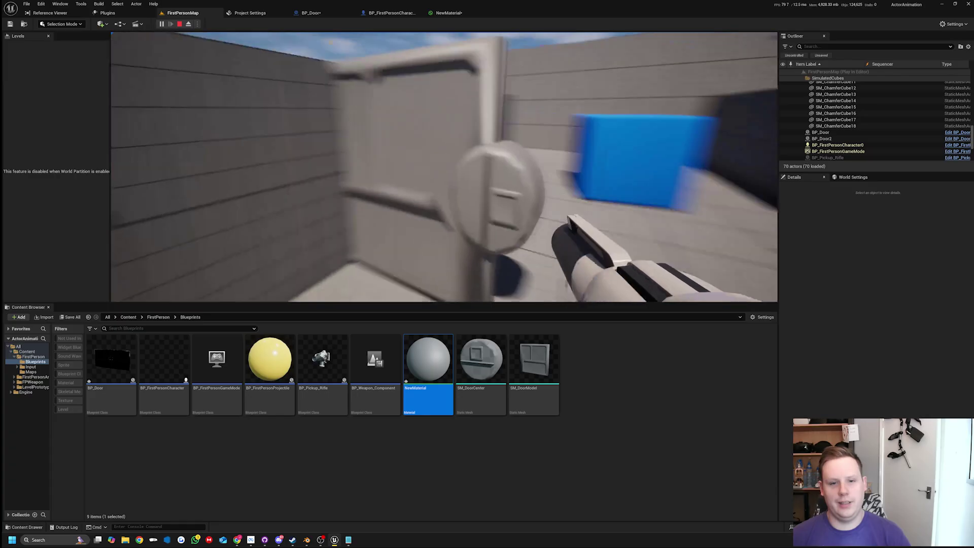
pyautogui.press('w')
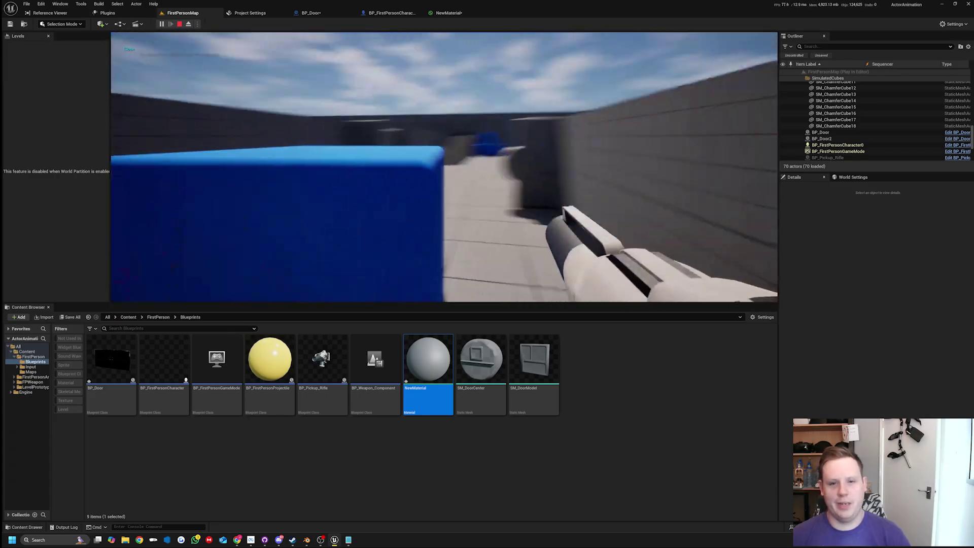
pyautogui.press('s')
pyautogui.press('w')
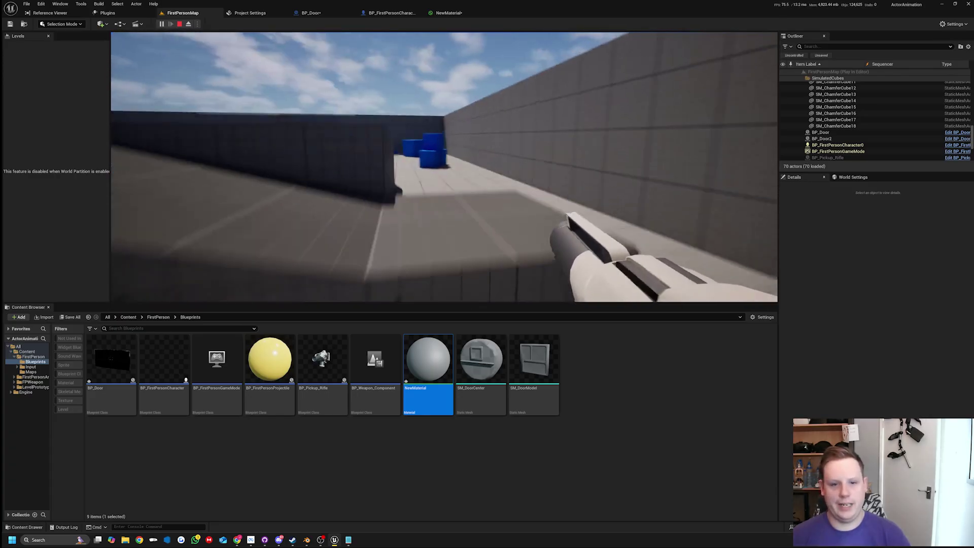
pyautogui.press('Escape')
pyautogui.moveTo(622, 203)
pyautogui.mouseDown(button='right')
pyautogui.moveTo(654, 223)
pyautogui.moveTo(622, 203)
pyautogui.mouseUp(button='right')
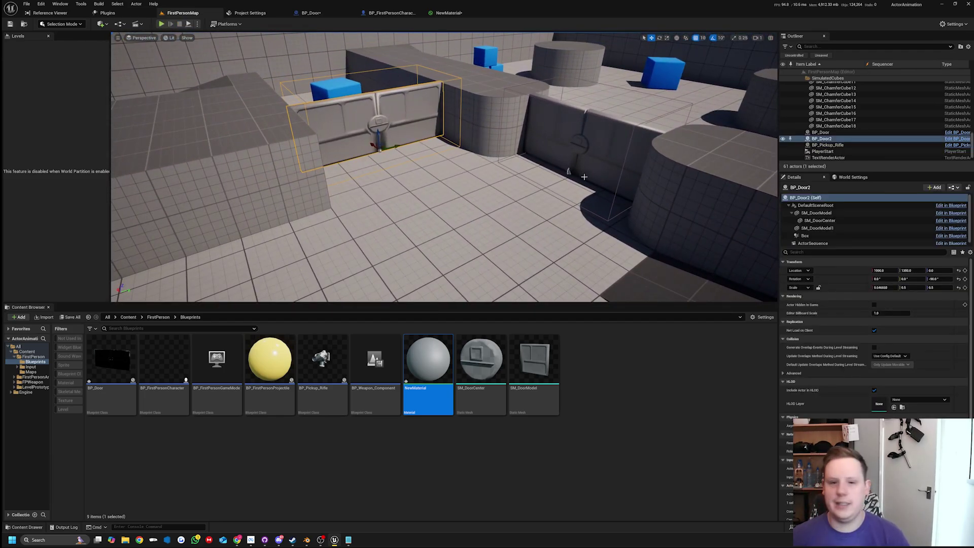
pyautogui.moveTo(584, 176); pyautogui.dragTo(584, 177, button='right')
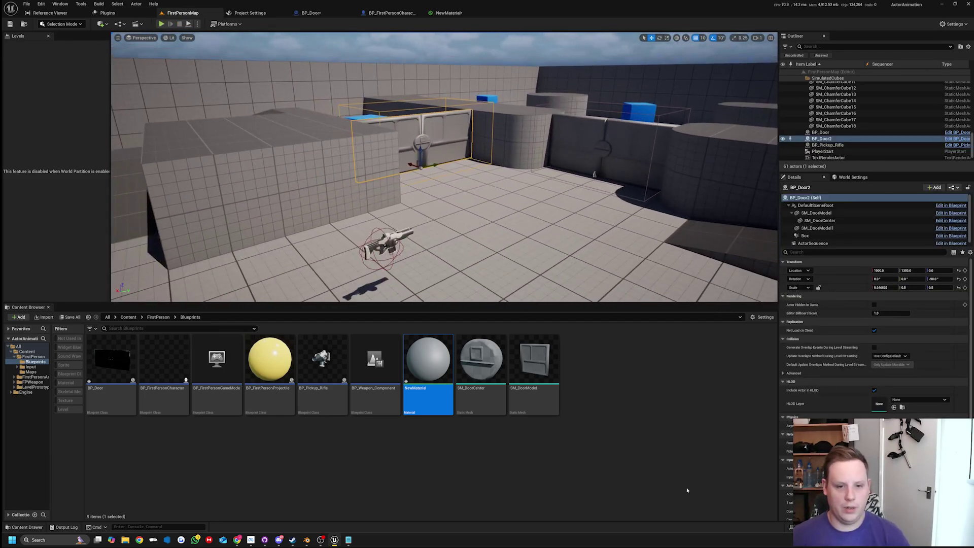
pyautogui.rightClick(681, 374)
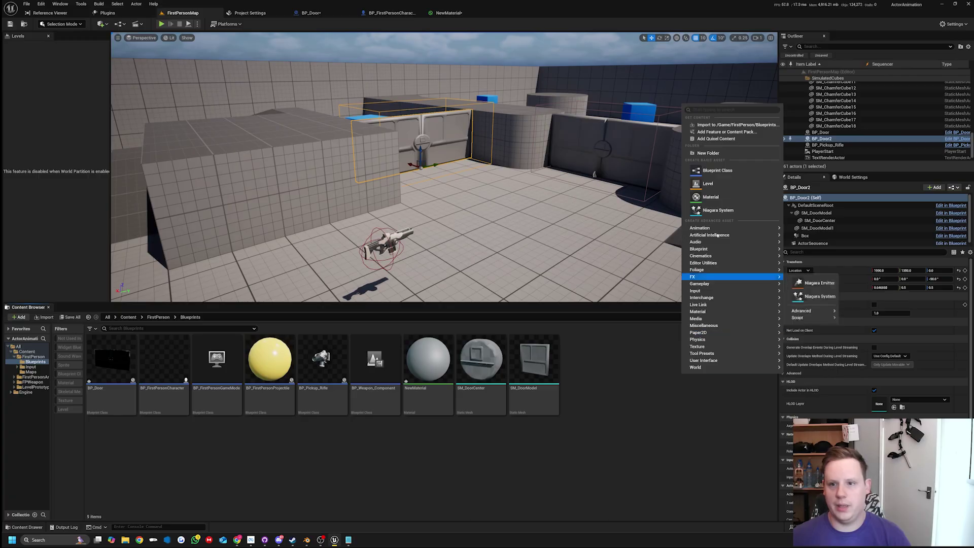
pyautogui.click(726, 172)
pyautogui.click(412, 223)
pyautogui.rightClick(420, 365)
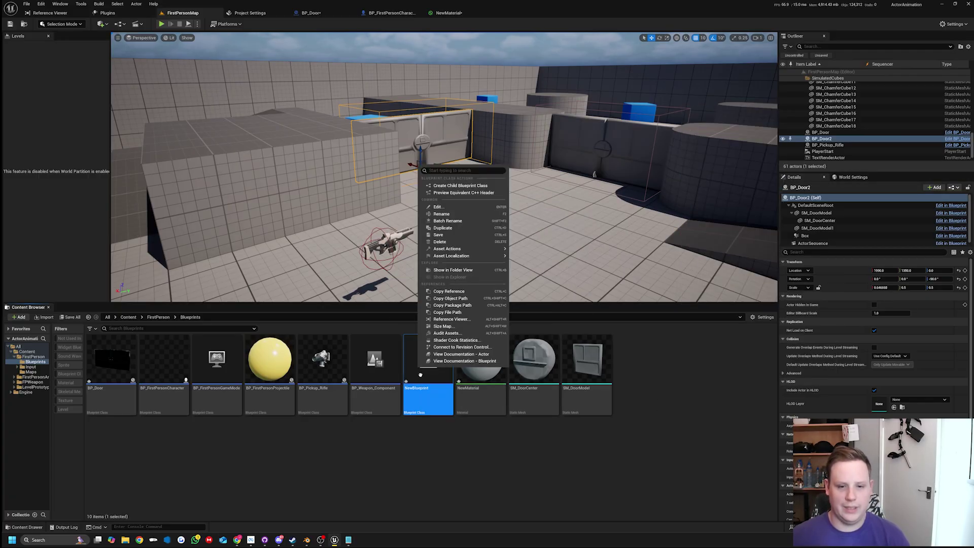
pyautogui.click(440, 242)
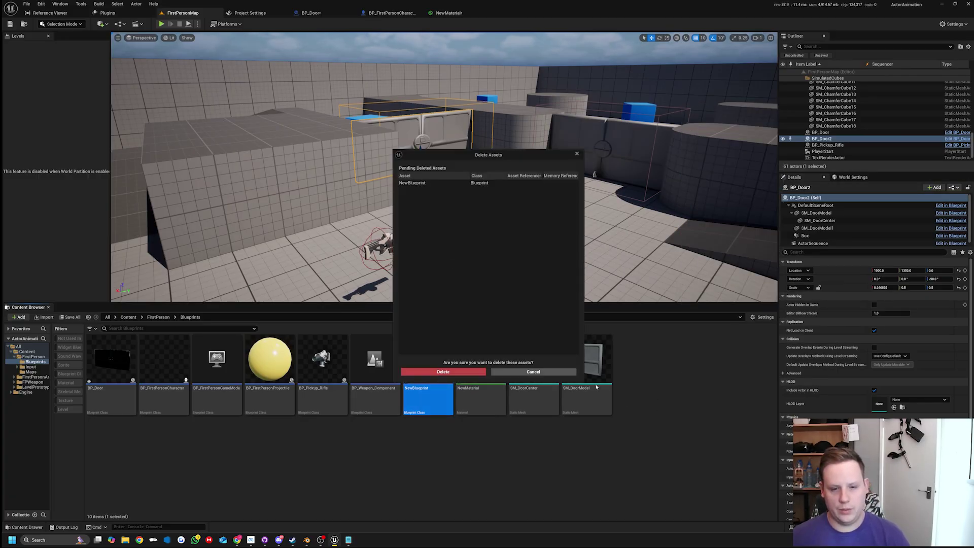
pyautogui.click(452, 374)
# Widen the level viewport, and open BP_Door's event graph to show its ActorSequence component
pyautogui.moveTo(444, 168)
pyautogui.mouseDown(button='right')
pyautogui.moveTo(464, 169)
pyautogui.moveTo(451, 175)
pyautogui.mouseUp(button='right')
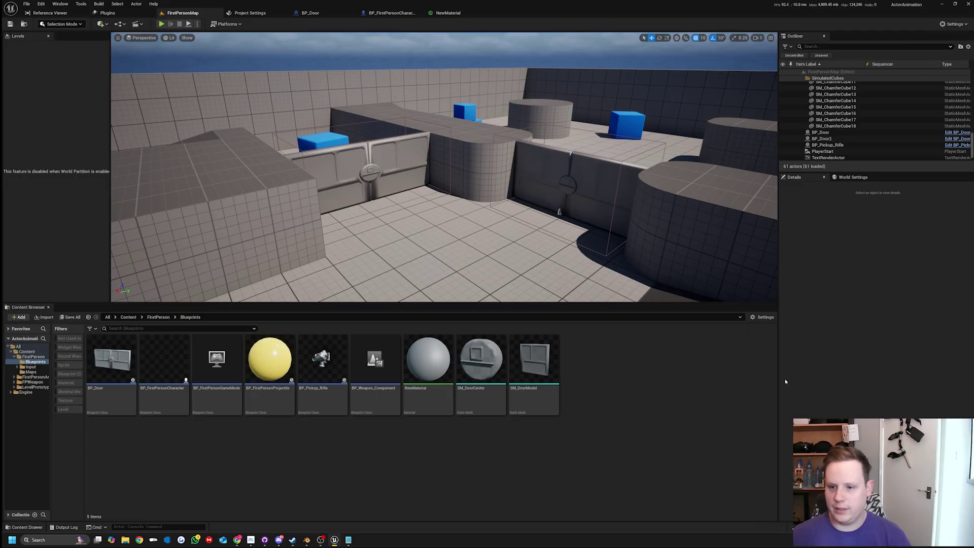
pyautogui.moveTo(779, 371); pyautogui.dragTo(854, 372)
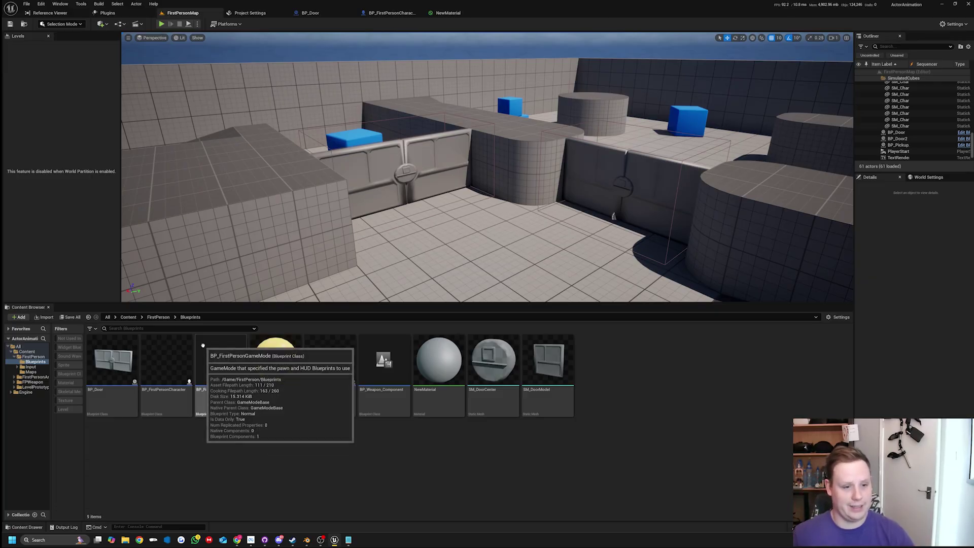
pyautogui.doubleClick(111, 362)
pyautogui.moveTo(484, 167); pyautogui.dragTo(483, 143, button='right')
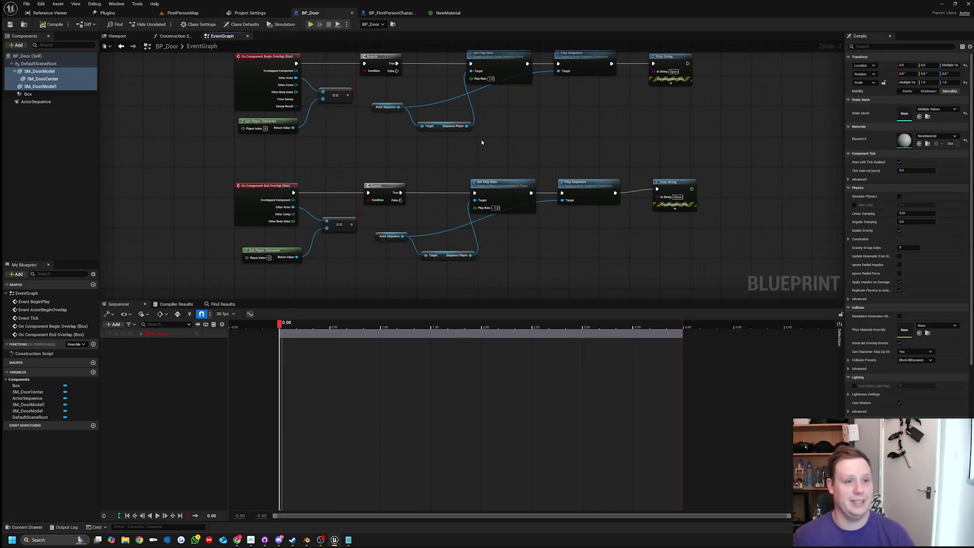
pyautogui.click(36, 102)
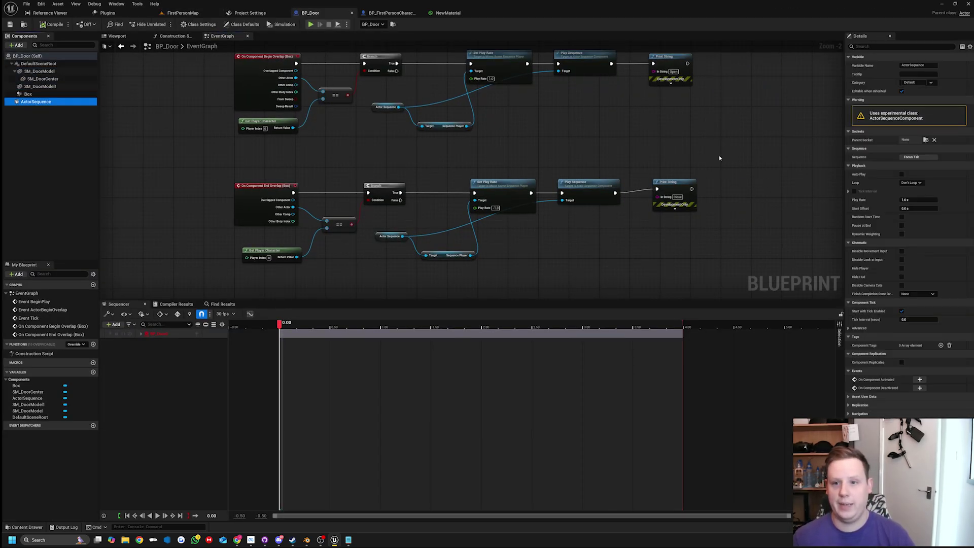
# Delete the two Print String nodes after the Play Sequence nodes in BP_Door, and enlarge the event graph area
pyautogui.moveTo(732, 70); pyautogui.dragTo(648, 226)
pyautogui.press('Delete')
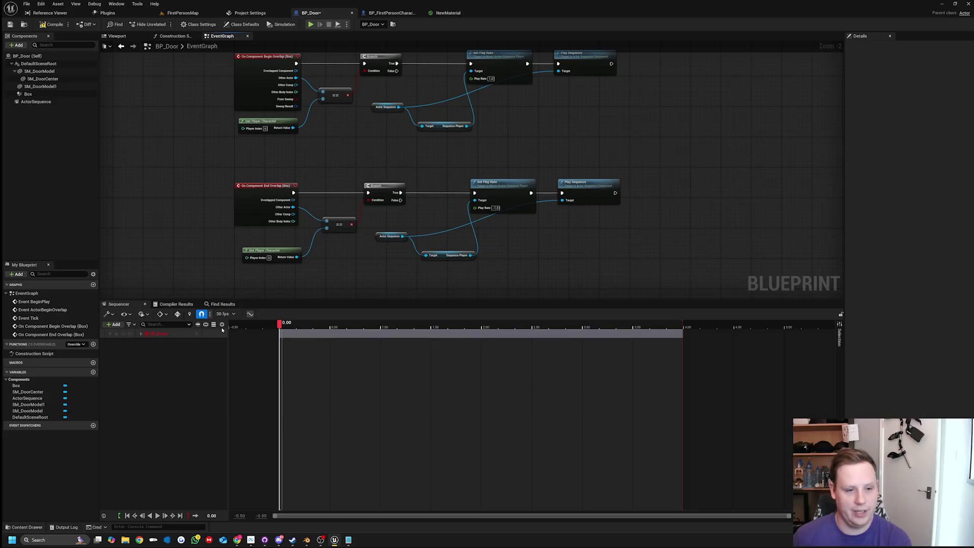
pyautogui.scroll(-1, 583, 211)
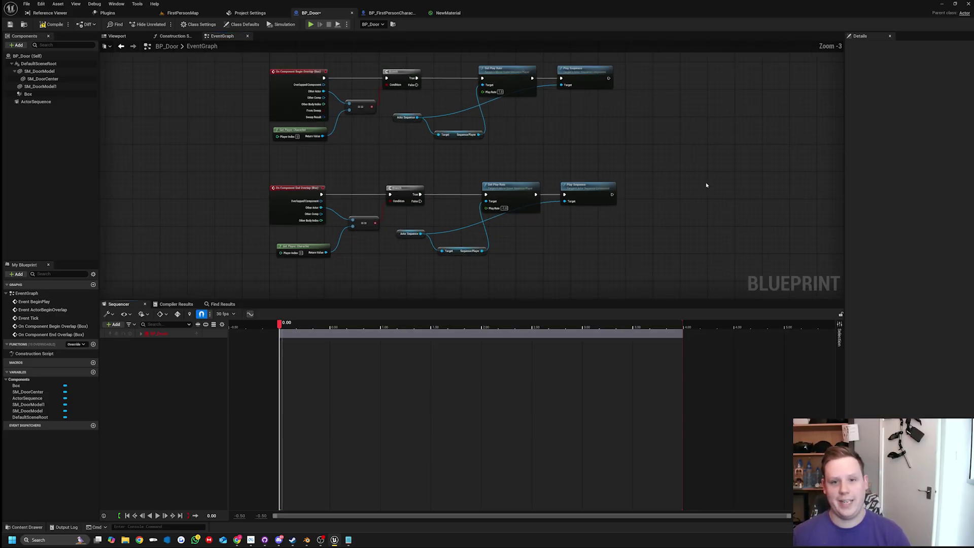
pyautogui.moveTo(704, 182); pyautogui.dragTo(683, 197, button='right')
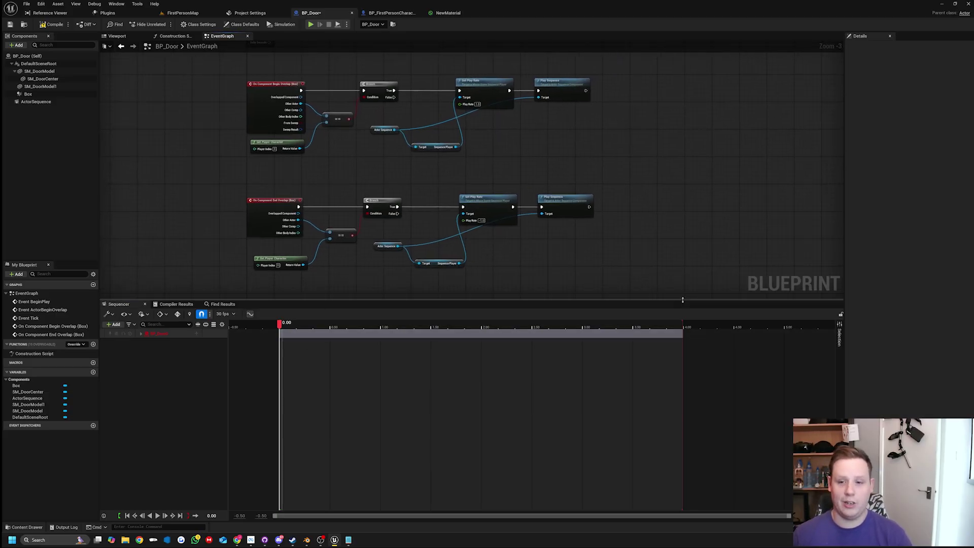
pyautogui.moveTo(684, 300); pyautogui.dragTo(684, 393)
pyautogui.moveTo(541, 290); pyautogui.dragTo(604, 340, button='right')
pyautogui.scroll(1, 614, 322)
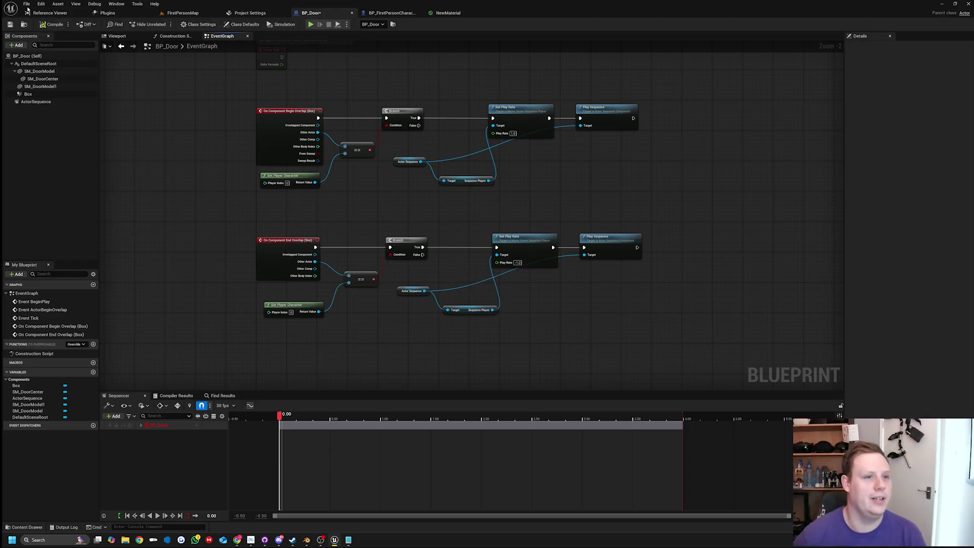
# Save the BP_Door changes and return to FirstPersonMap
pyautogui.click(27, 4)
pyautogui.click(41, 50)
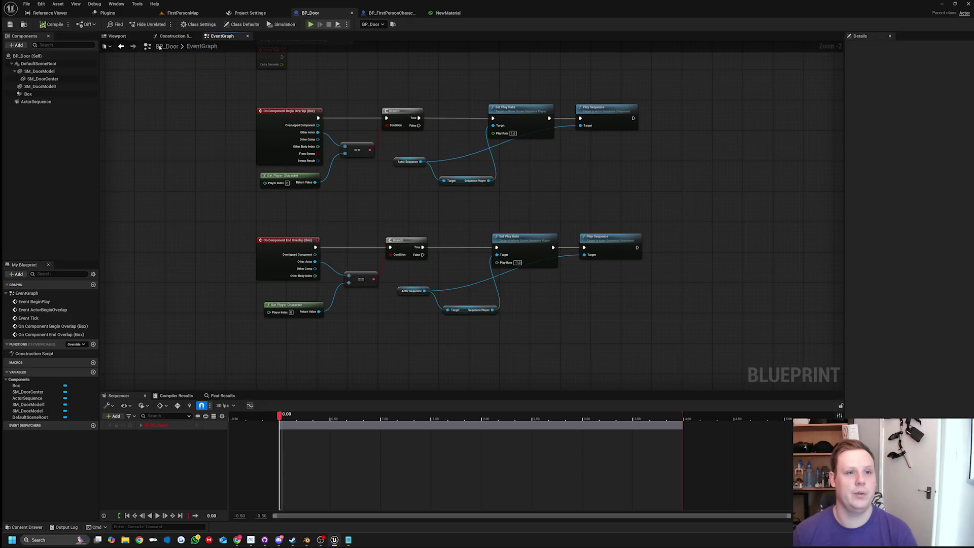
pyautogui.click(189, 14)
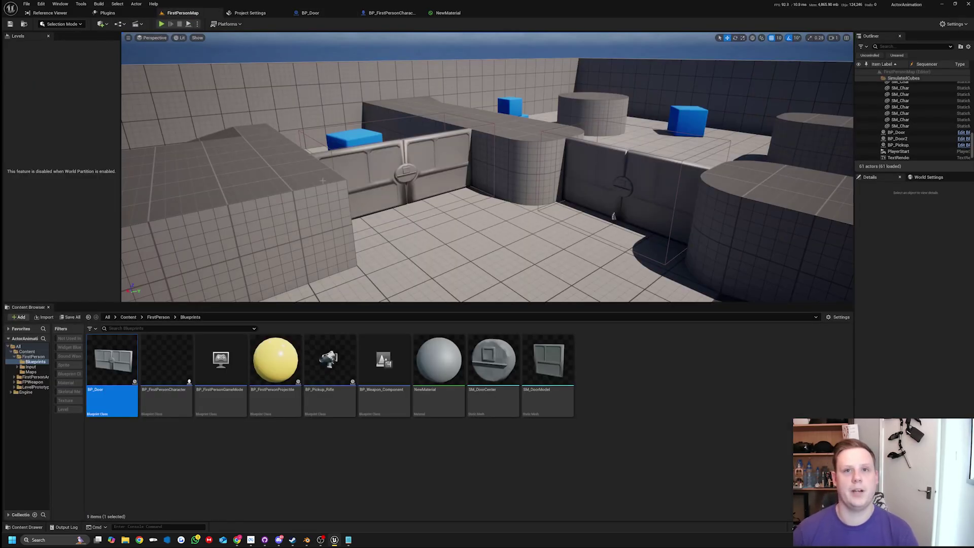